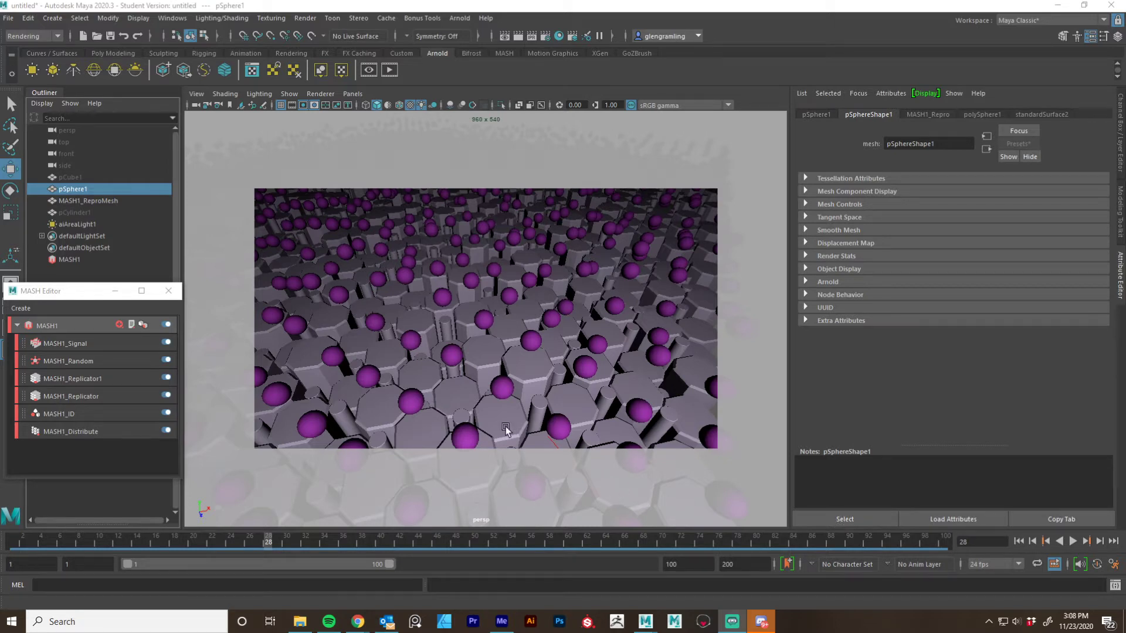
Play back the MASH animation and return to frame 1
left_click(1073, 540)
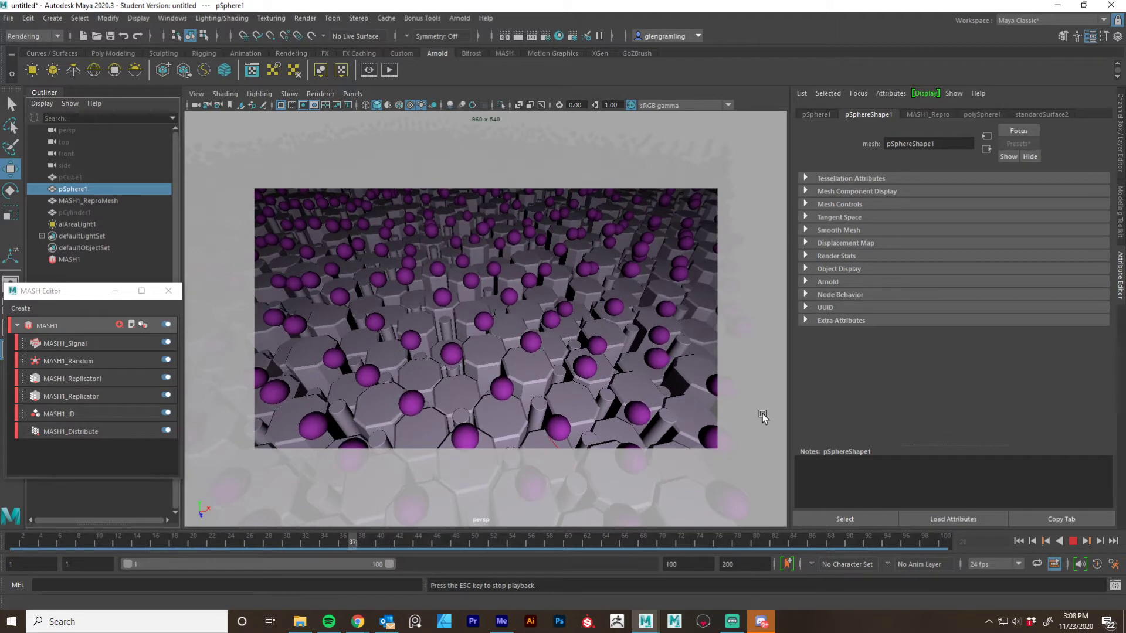
left_click(1072, 541)
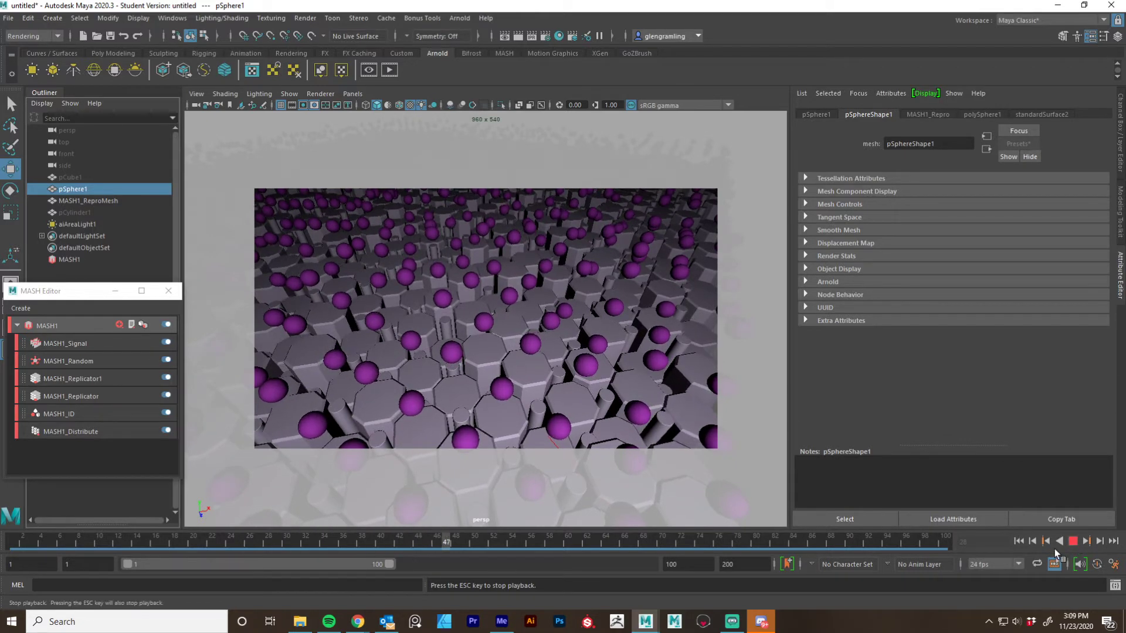
left_click(1020, 541)
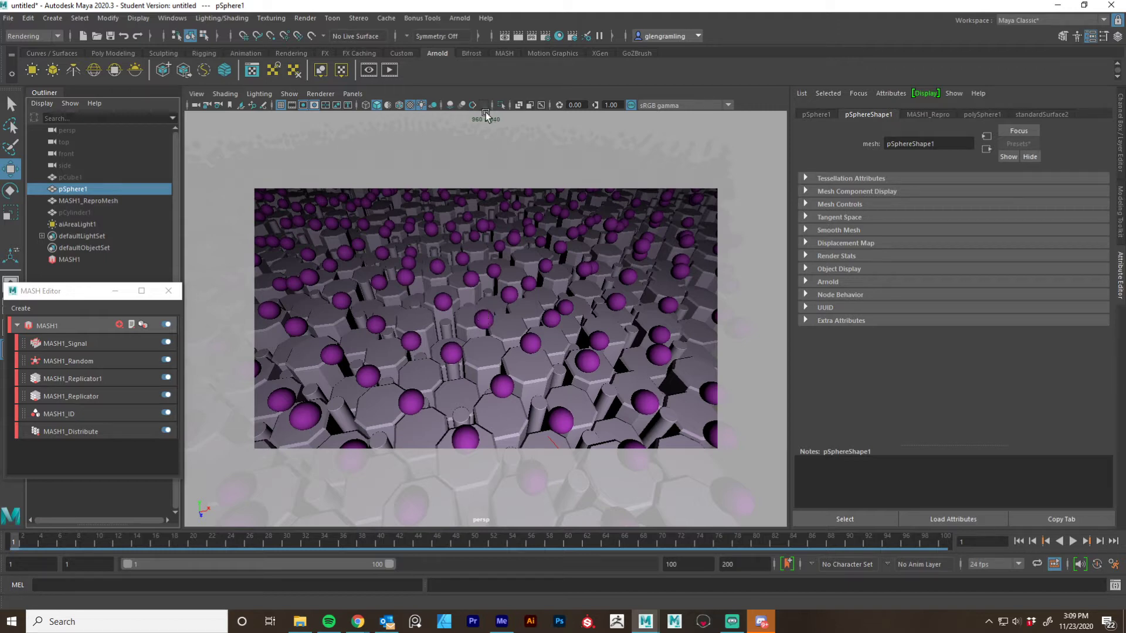
Preview the perspective view with the Arnold renderer
left_click(320, 94)
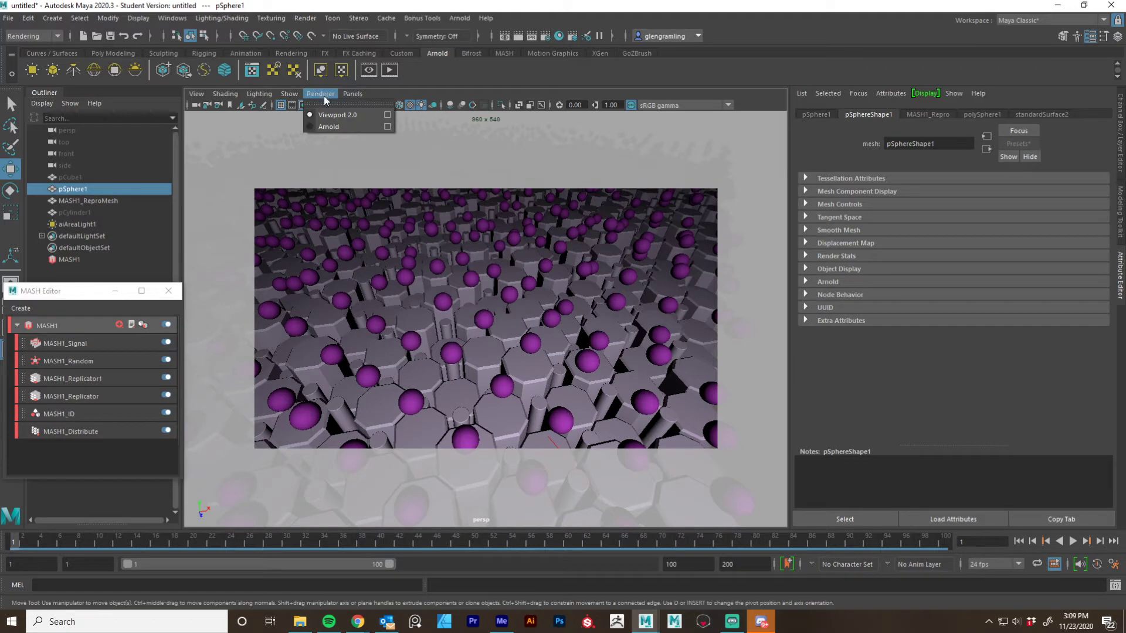
left_click(332, 127)
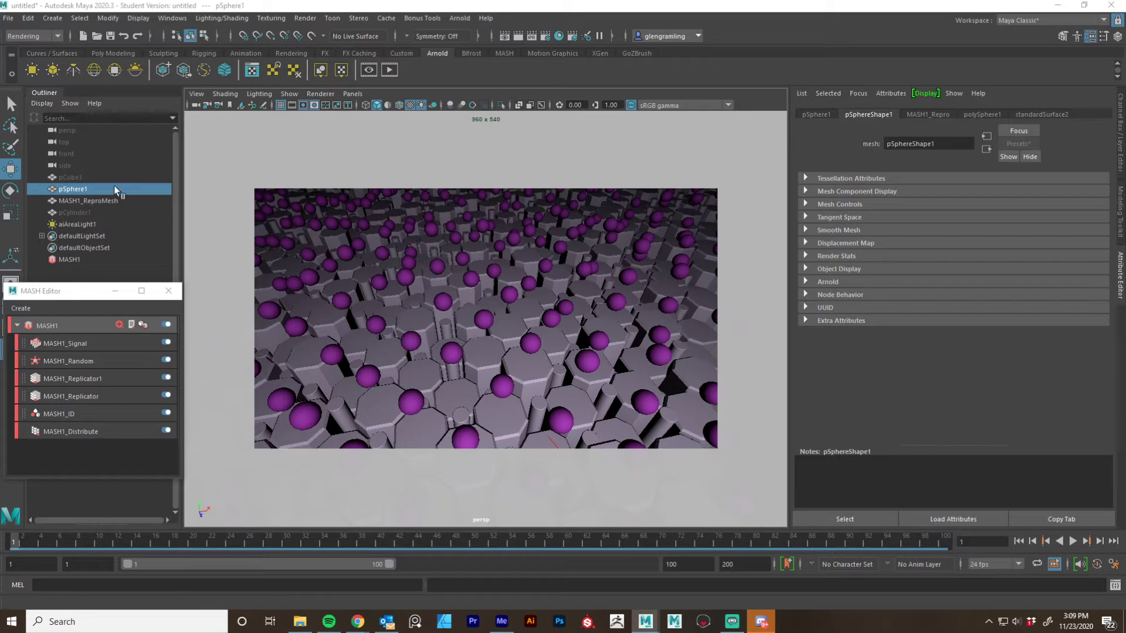
Add a Color node to the MASH1 network
left_click(80, 289)
left_click_drag(78, 292, 81, 254)
left_click(65, 286)
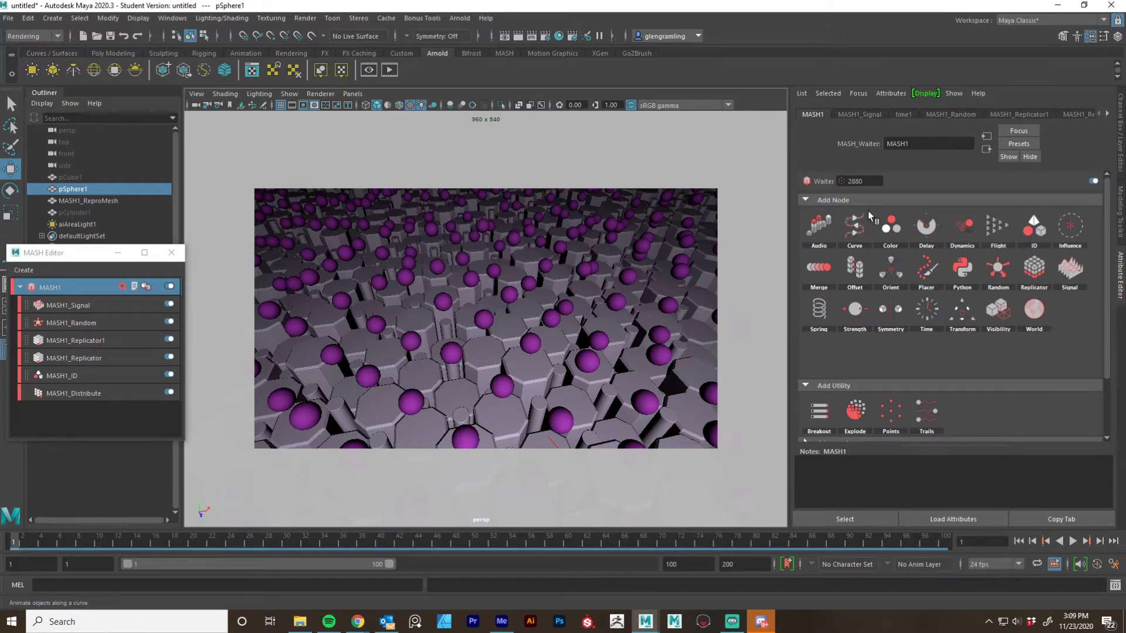
left_click(916, 234)
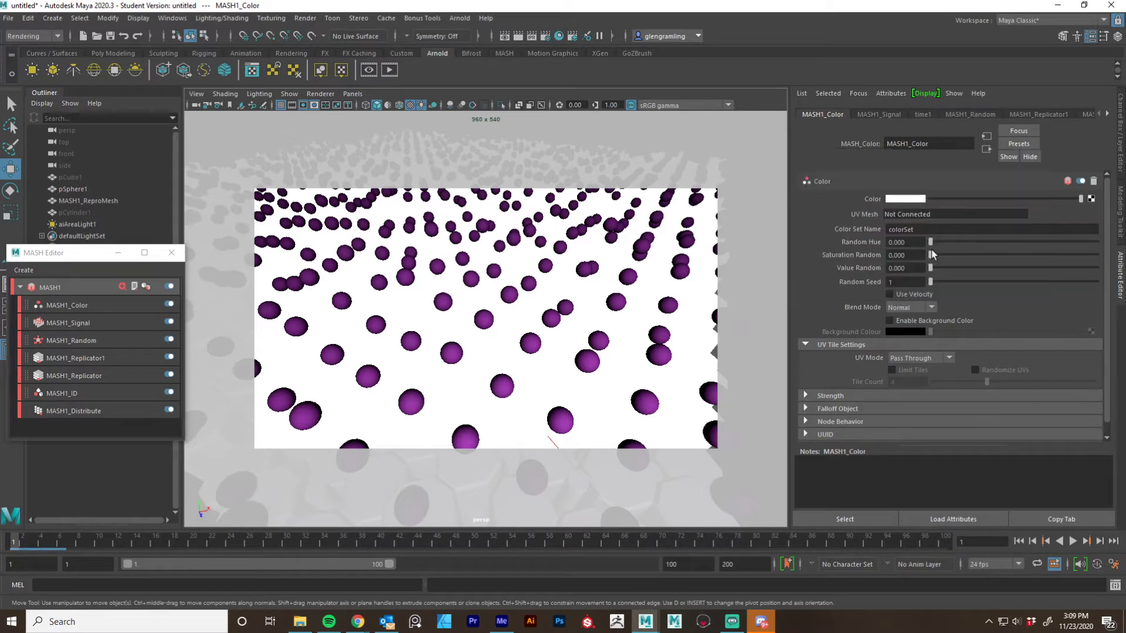
Set the Color node to blue with Random Hue 0.291, Saturation Random 0.383 and Value Random 0.613
left_click(913, 199)
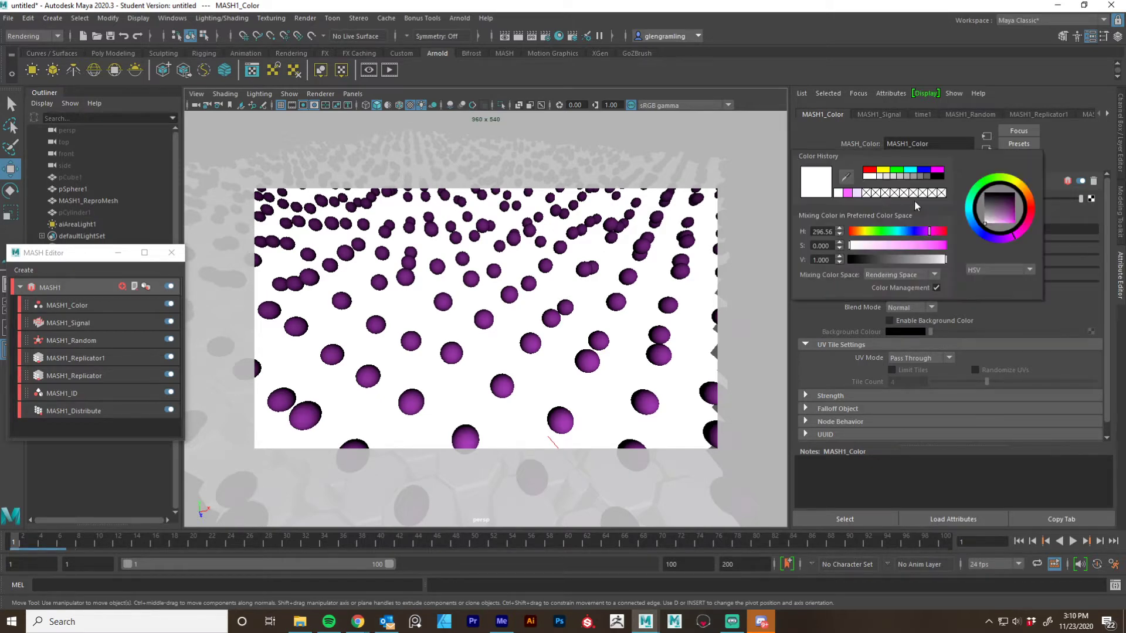
left_click(924, 171)
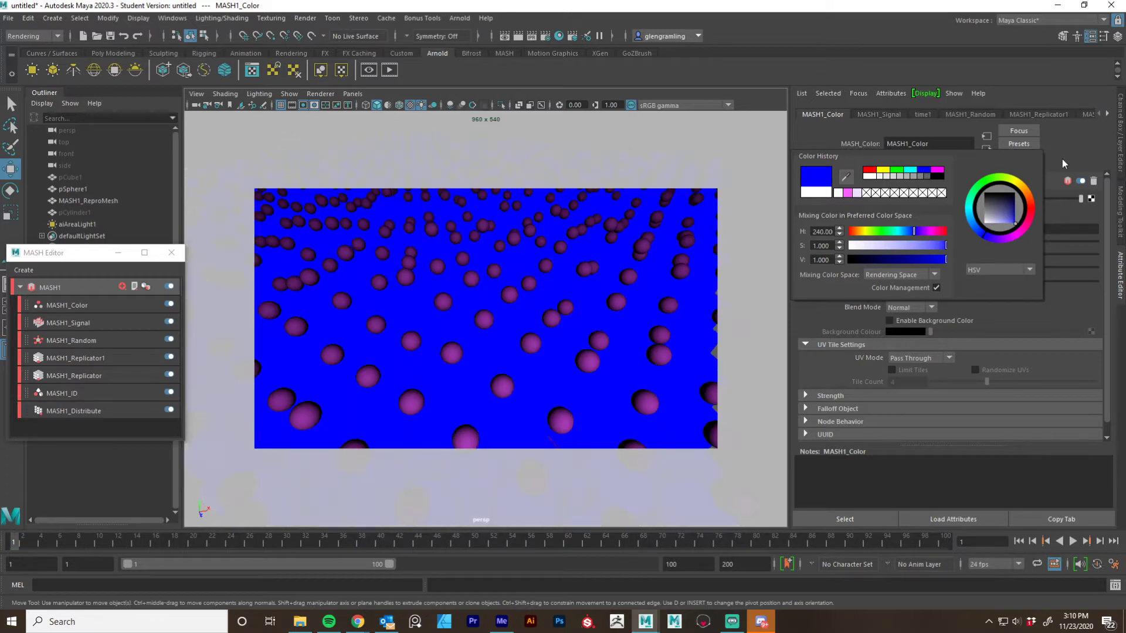
left_click_drag(934, 243, 1033, 268)
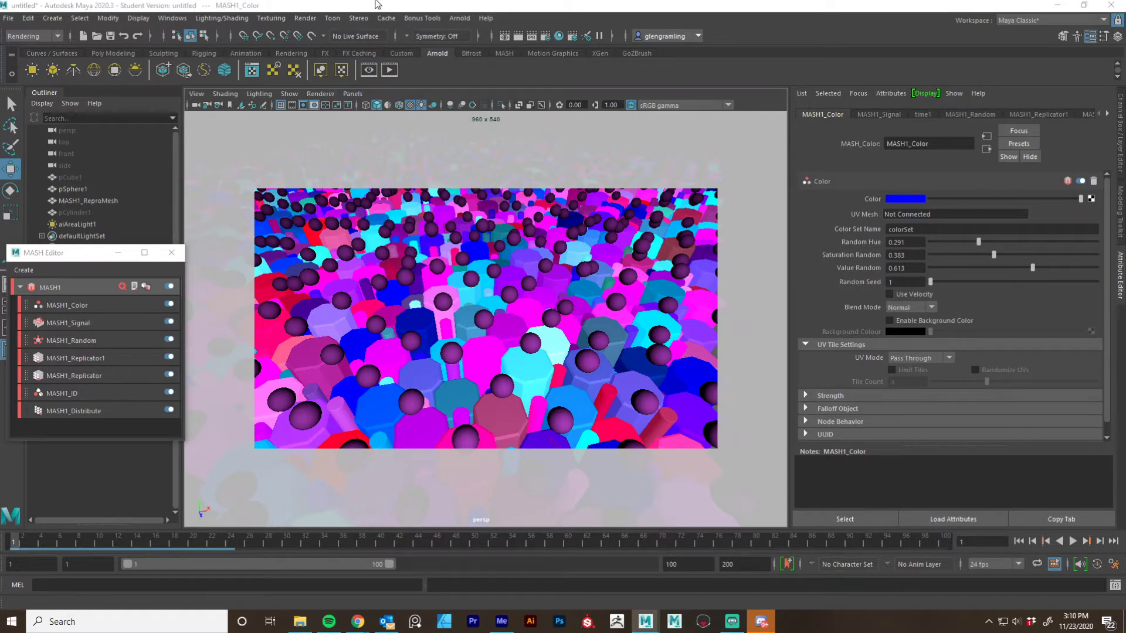
Save the scene as a Maya Binary file named MashTest1 in the Default project folder
left_click(8, 17)
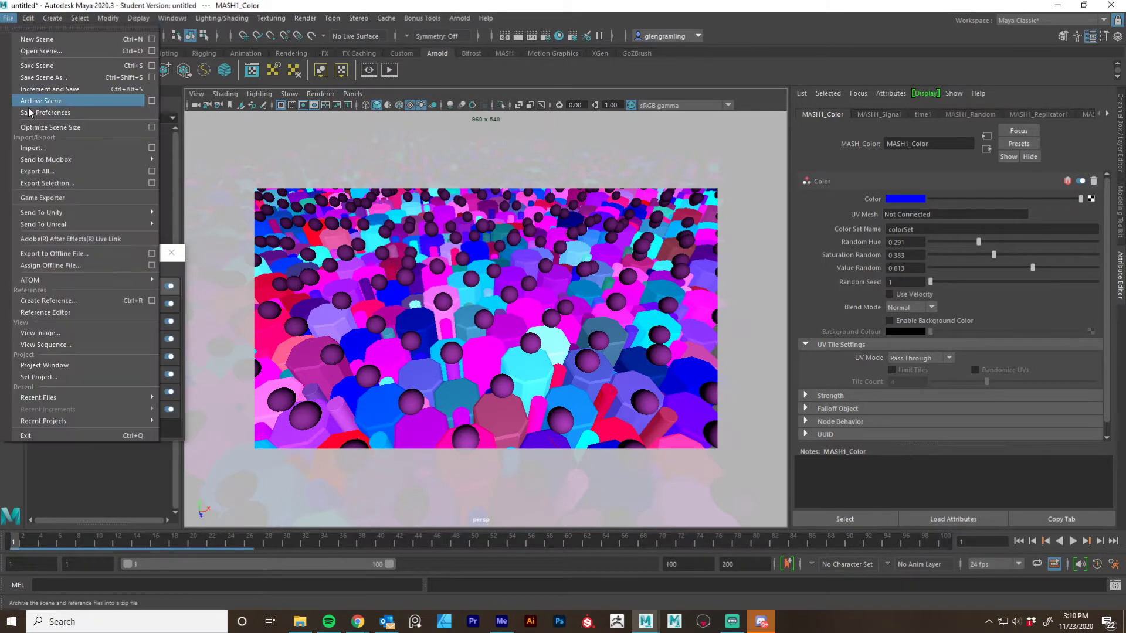
left_click(35, 77)
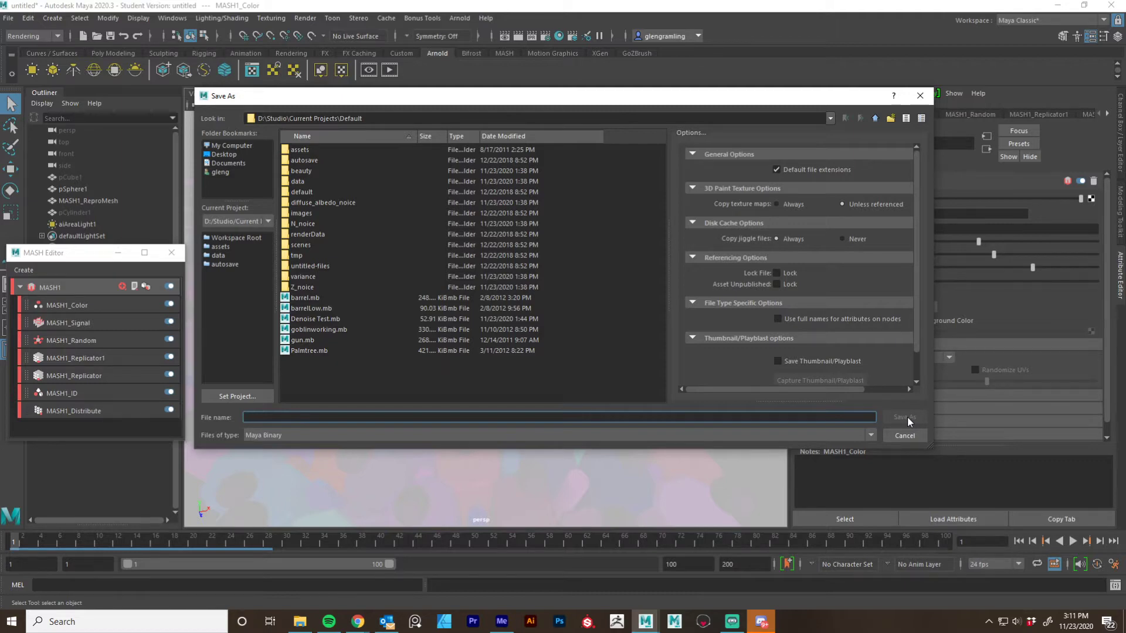
type("MashTest1")
left_click(898, 418)
left_click(538, 324)
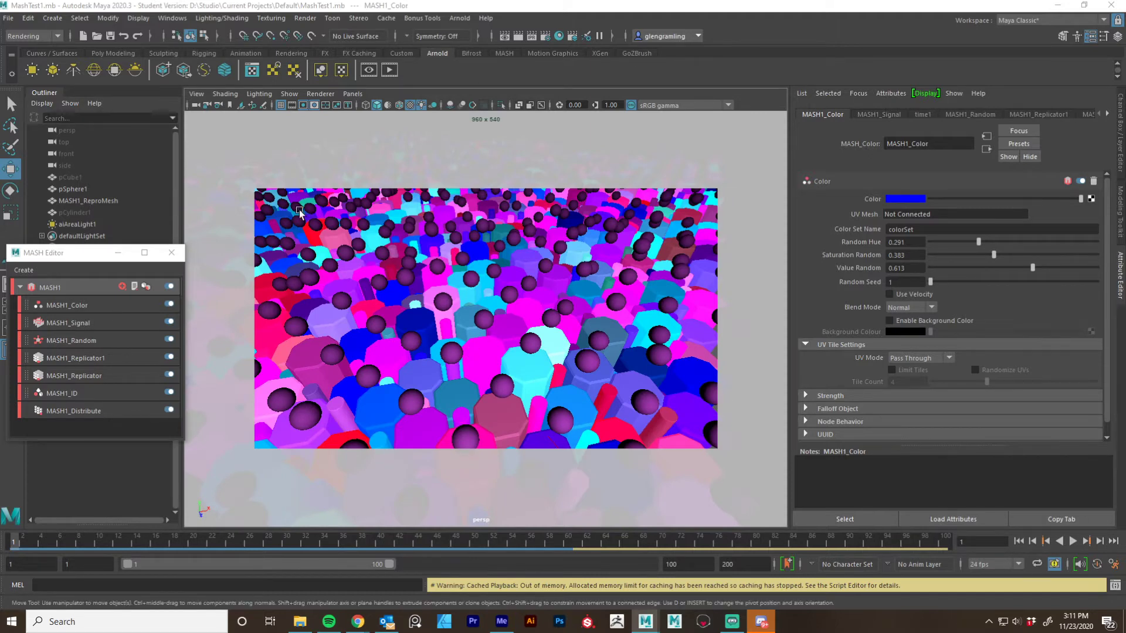
Review the attributes of MASH1's Repro, Distribute, ID, Replicator and Random nodes
left_click_drag(85, 257, 90, 307)
left_click(66, 260)
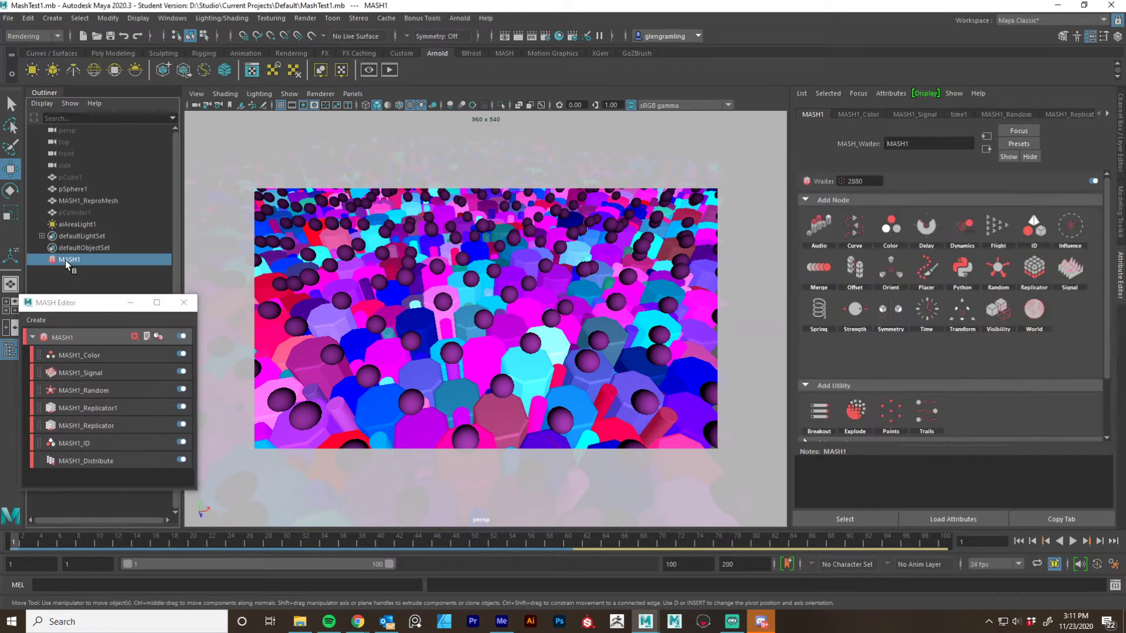
left_click(1107, 114)
left_click(1107, 114)
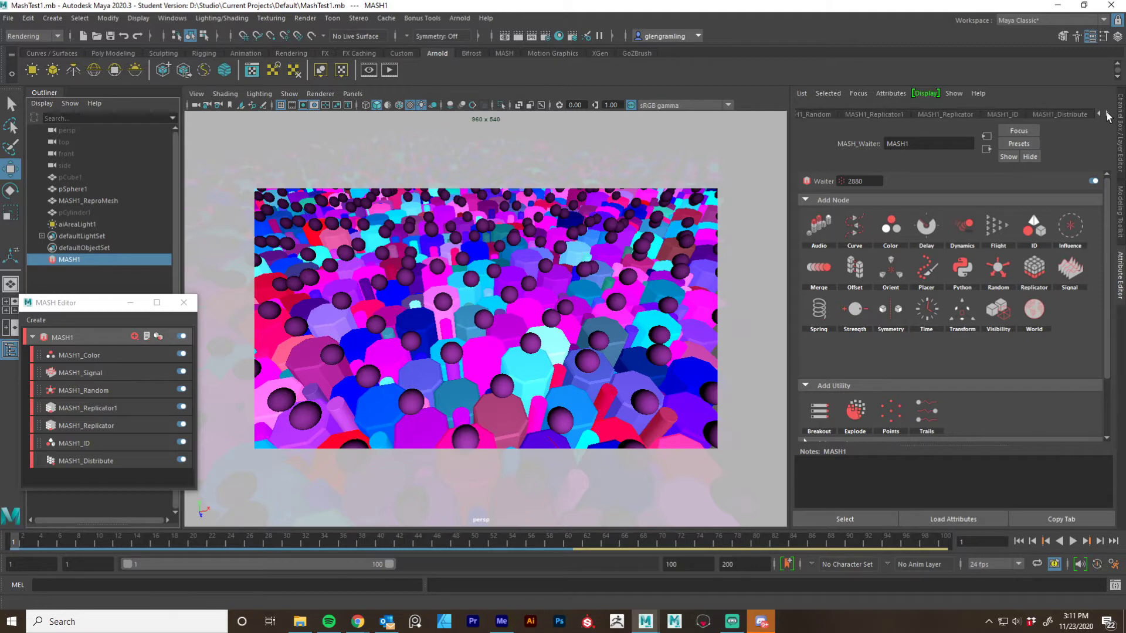
left_click(1107, 114)
left_click(1072, 113)
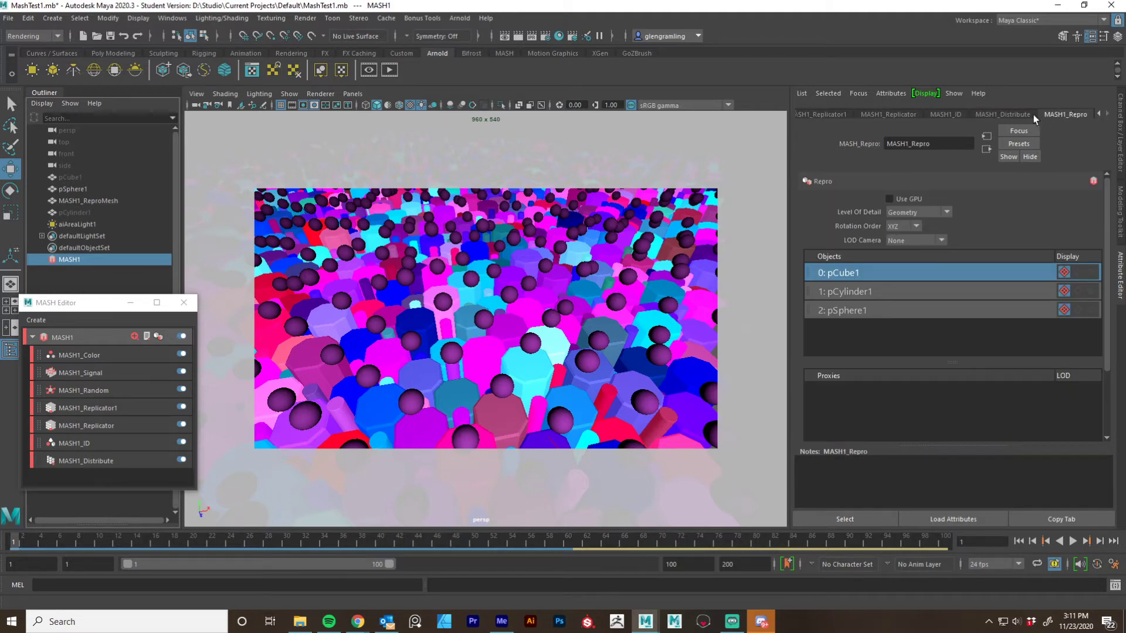
left_click(1022, 115)
left_click(948, 113)
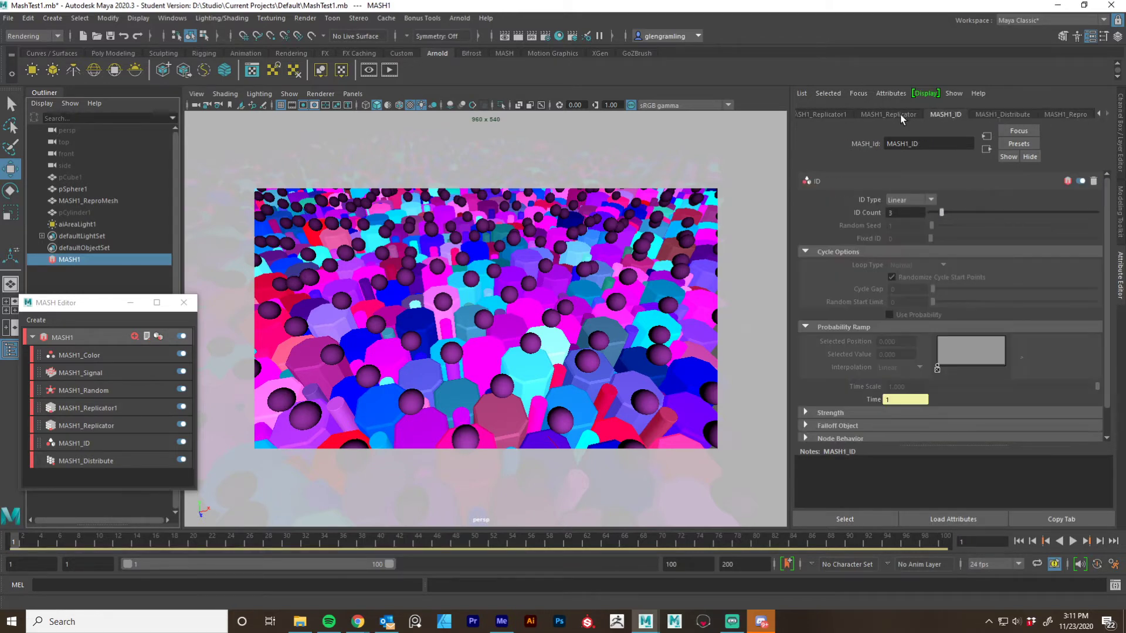
left_click(900, 114)
left_click(850, 115)
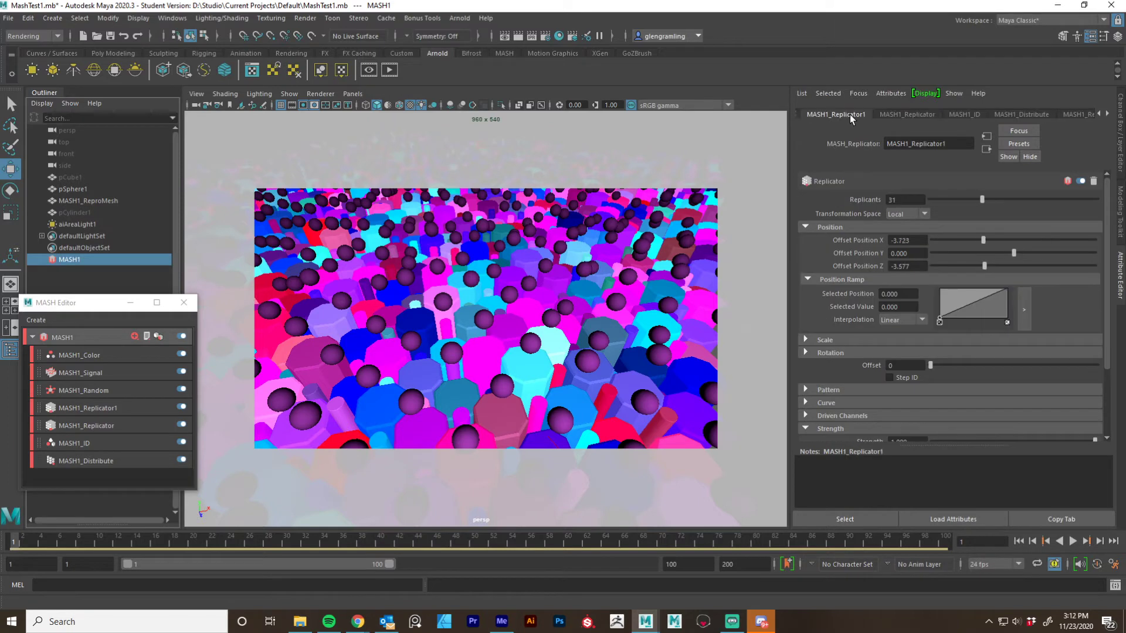
left_click(1100, 113)
left_click(1099, 114)
left_click(1099, 114)
left_click(1099, 113)
left_click(951, 113)
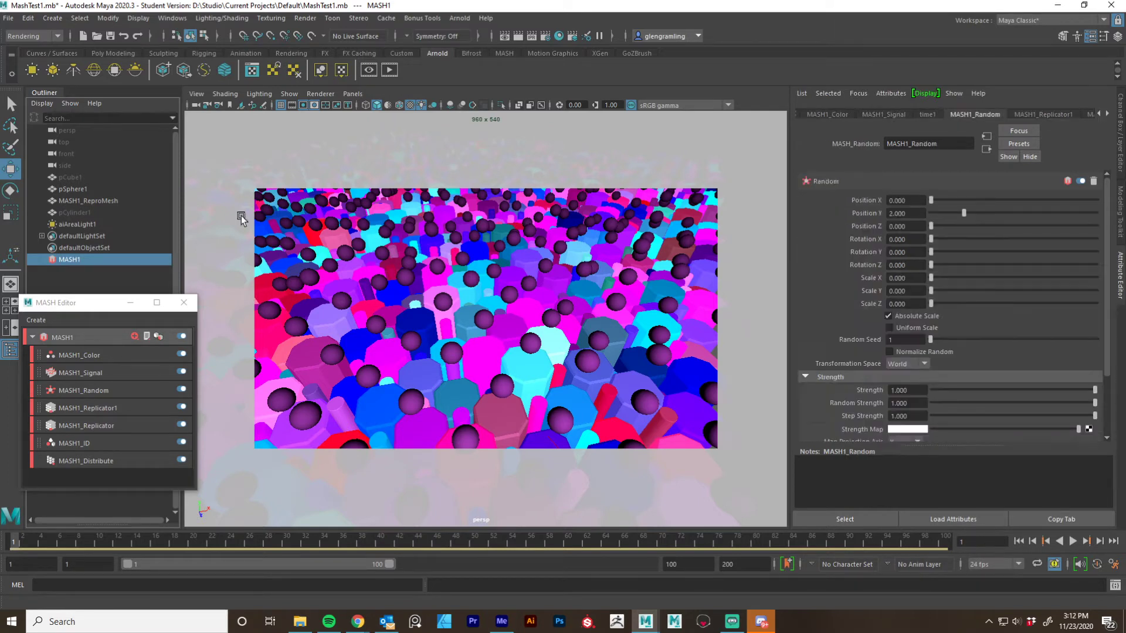
Examine the Arnold visibility and export options, including Export Vertex Colors, on the MASH1_ReproMesh shape
left_click(78, 200)
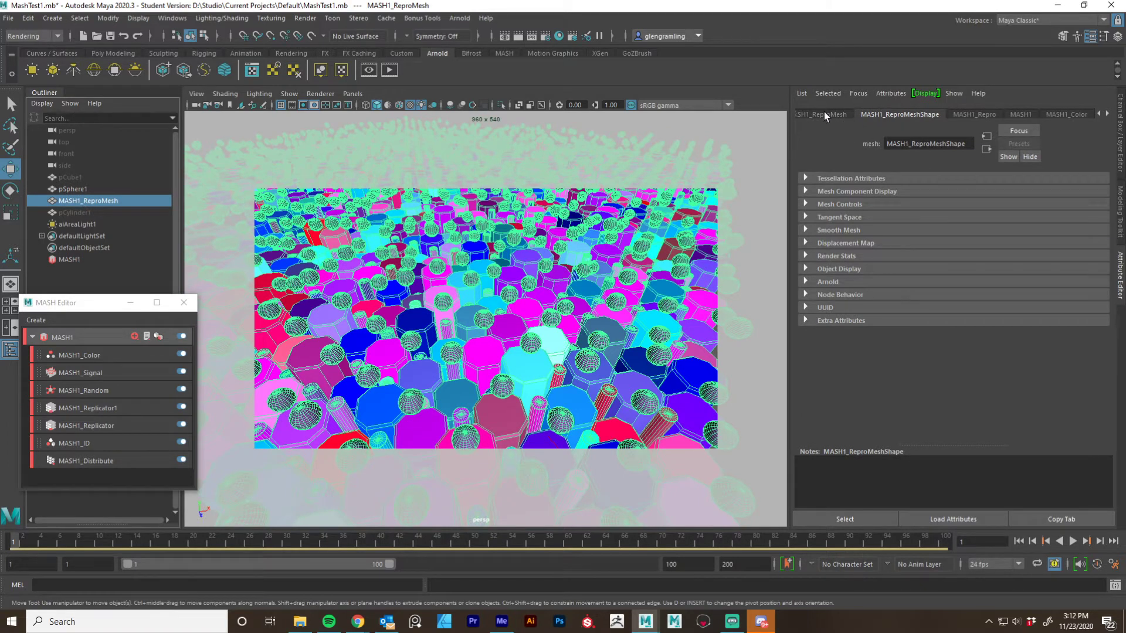
left_click(825, 113)
left_click(898, 115)
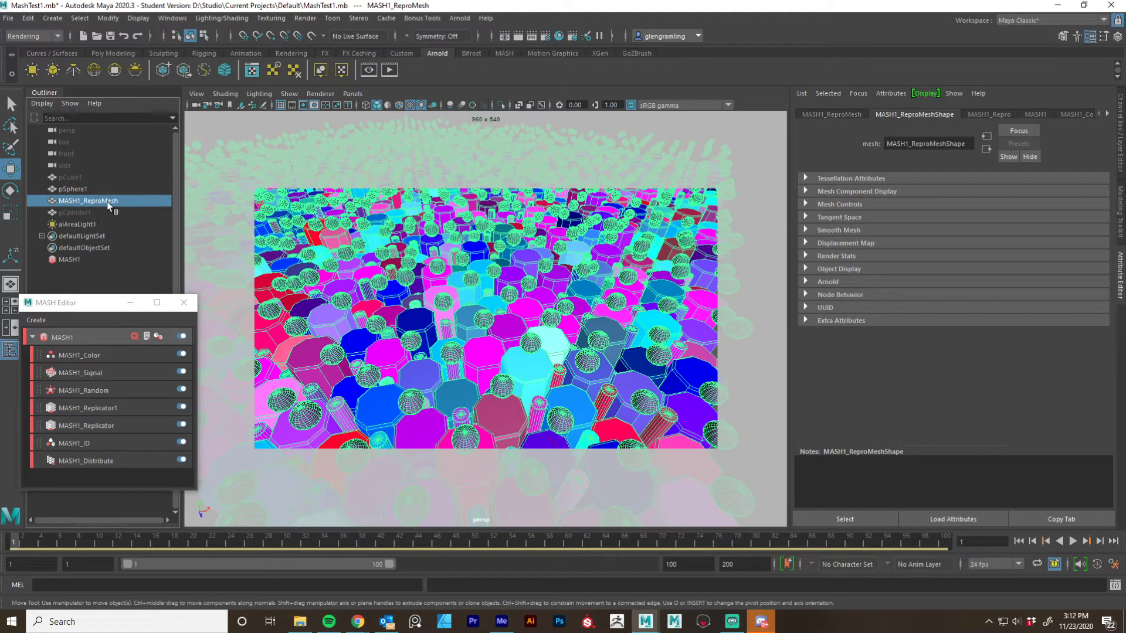
left_click(807, 281)
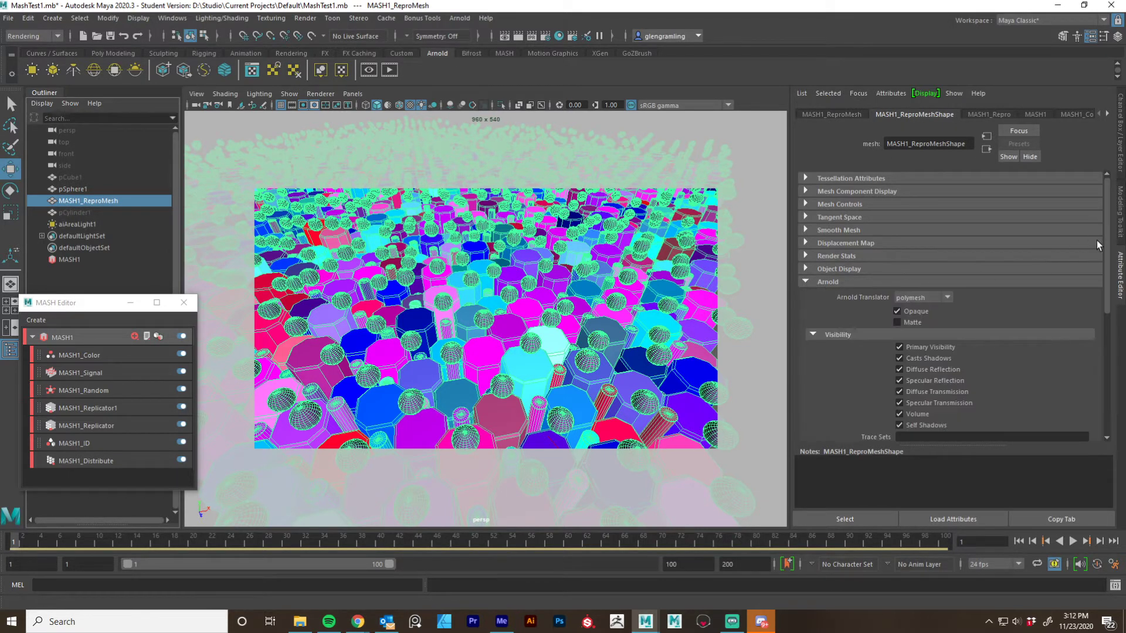
left_click_drag(1108, 236, 1114, 335)
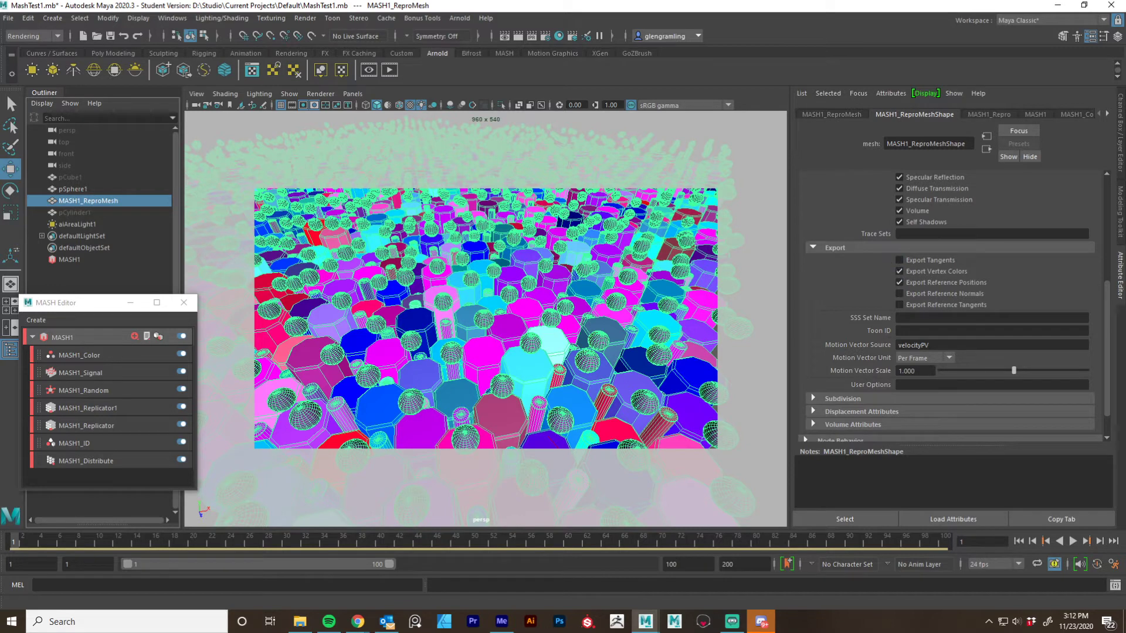
scroll(1100, 249, "up", 3)
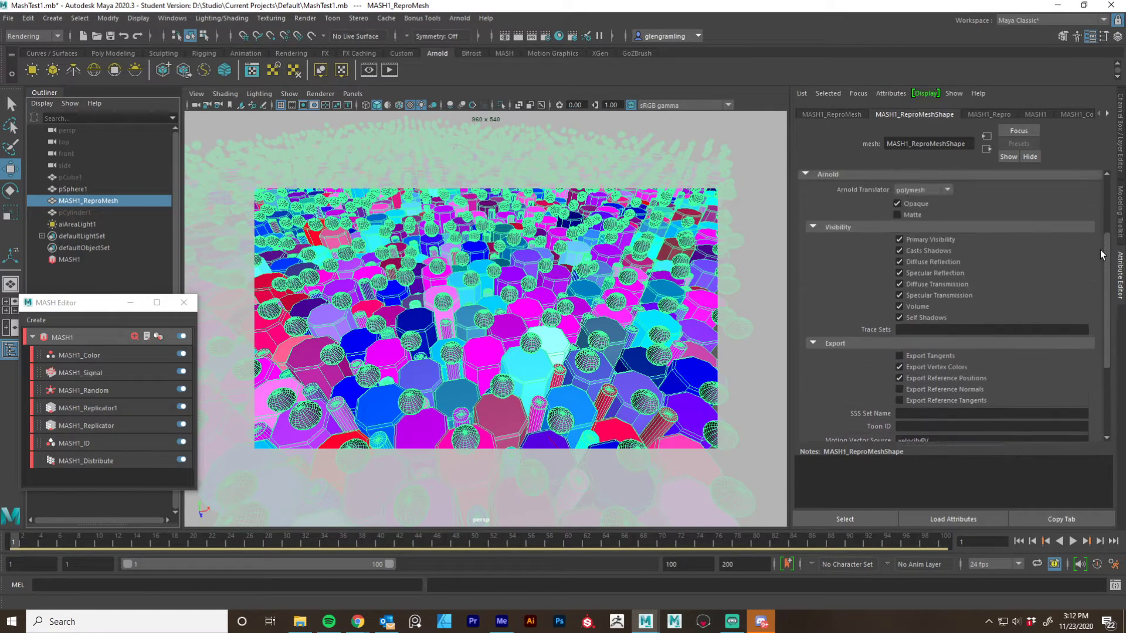
left_click_drag(1100, 251, 1110, 194)
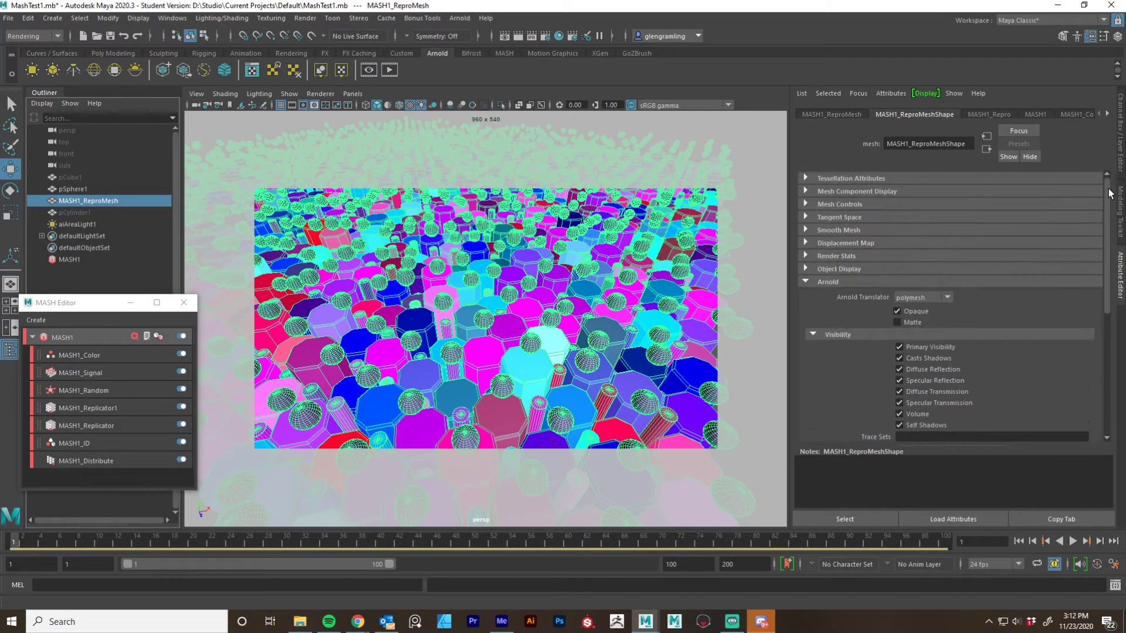
mouse_move(76, 307)
left_mouse_down()
mouse_move(80, 278)
mouse_move(75, 299)
left_mouse_up()
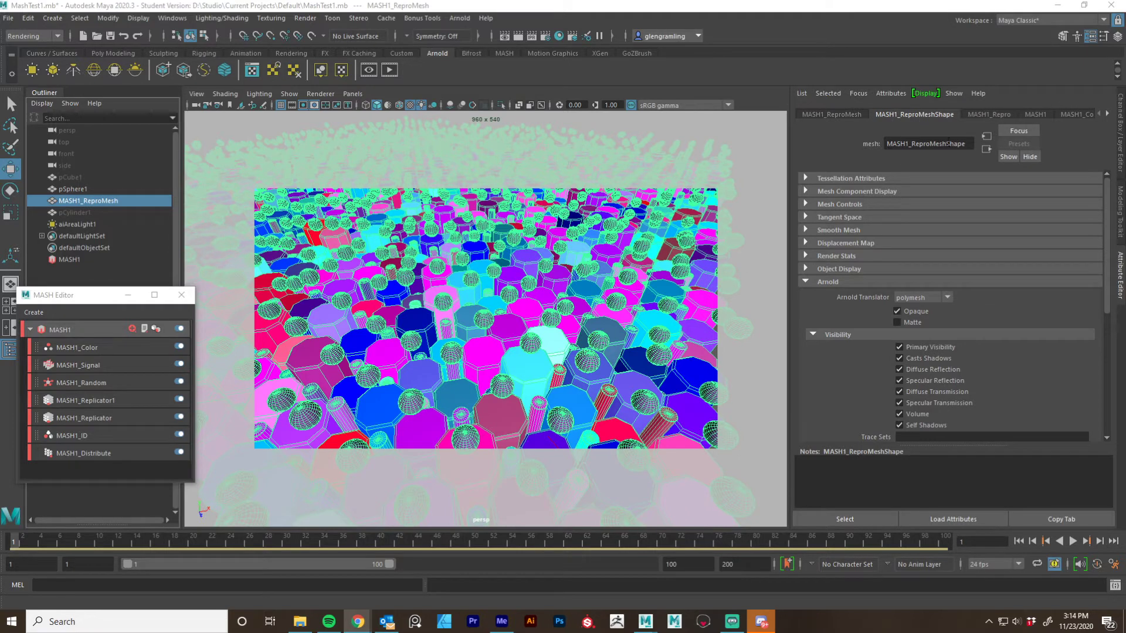
Examine the UVs and Color Per Vertex options in the MASH1_Repro node's Output Attributes
left_click(989, 115)
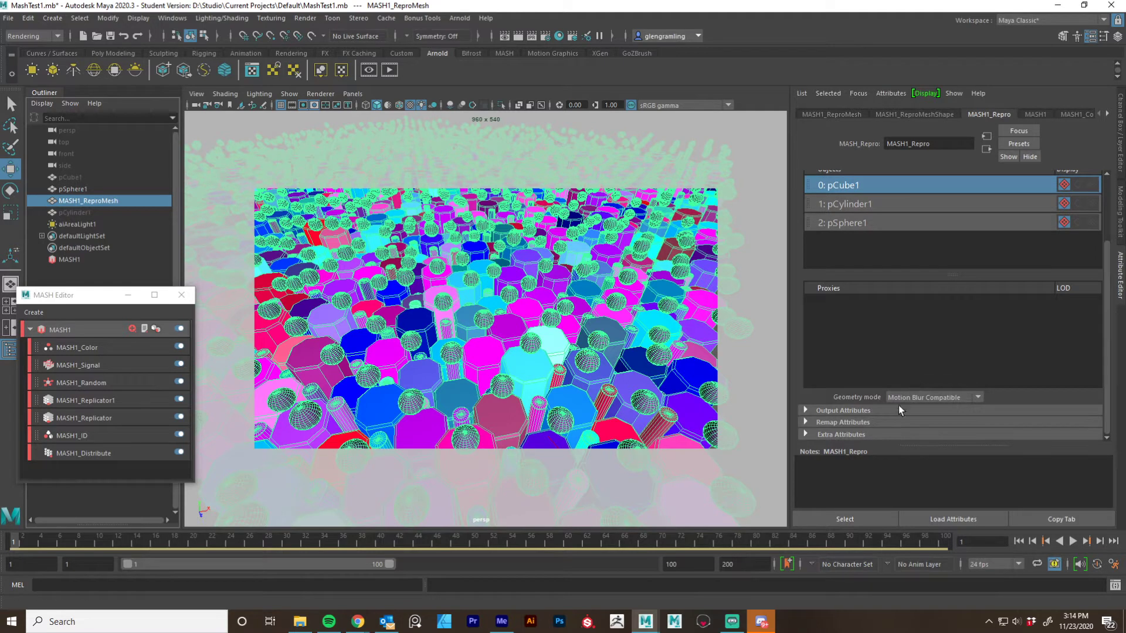
left_click(856, 410)
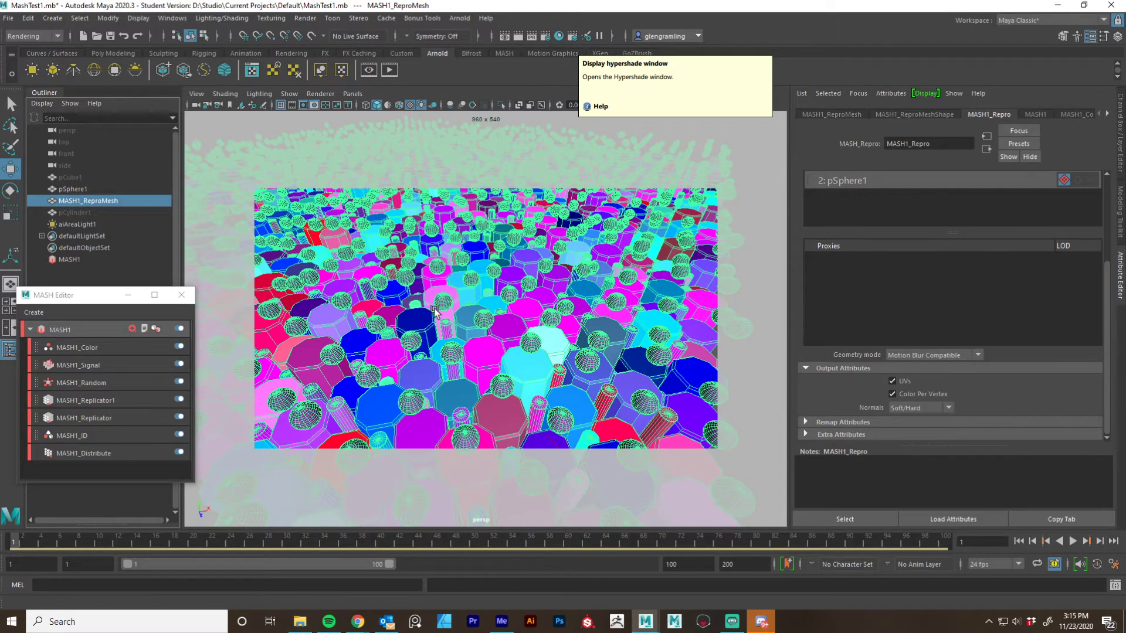
left_click_drag(104, 300, 90, 221)
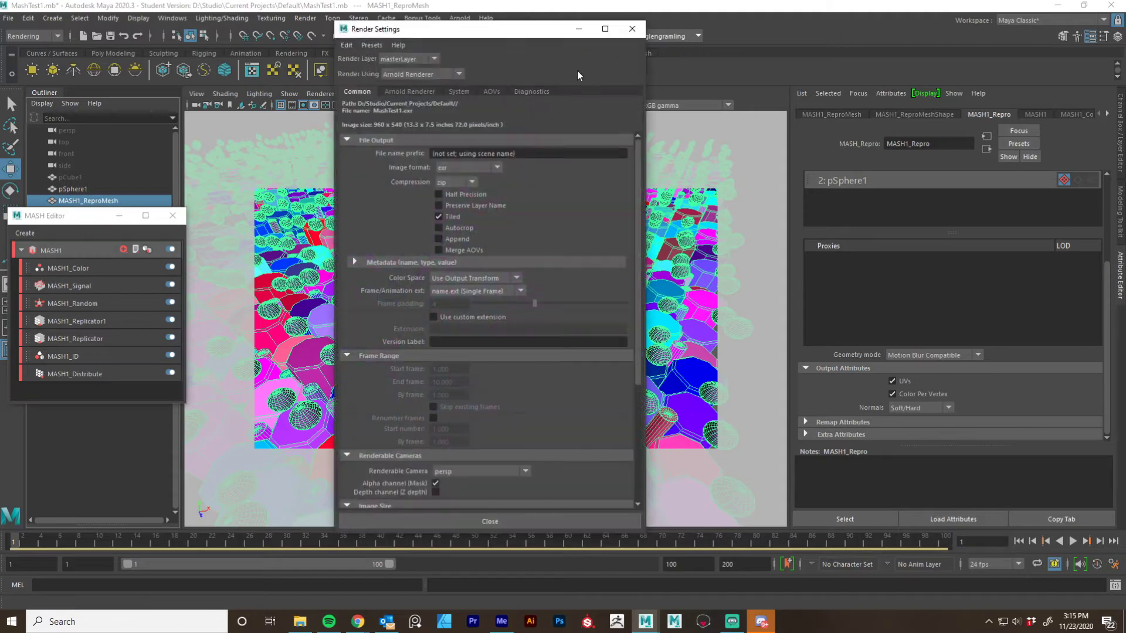
Open Hypershade, graph the network of the magenta standardSurface2 material, and reposition its nodes to make room for inputs
left_click(633, 31)
left_click(573, 36)
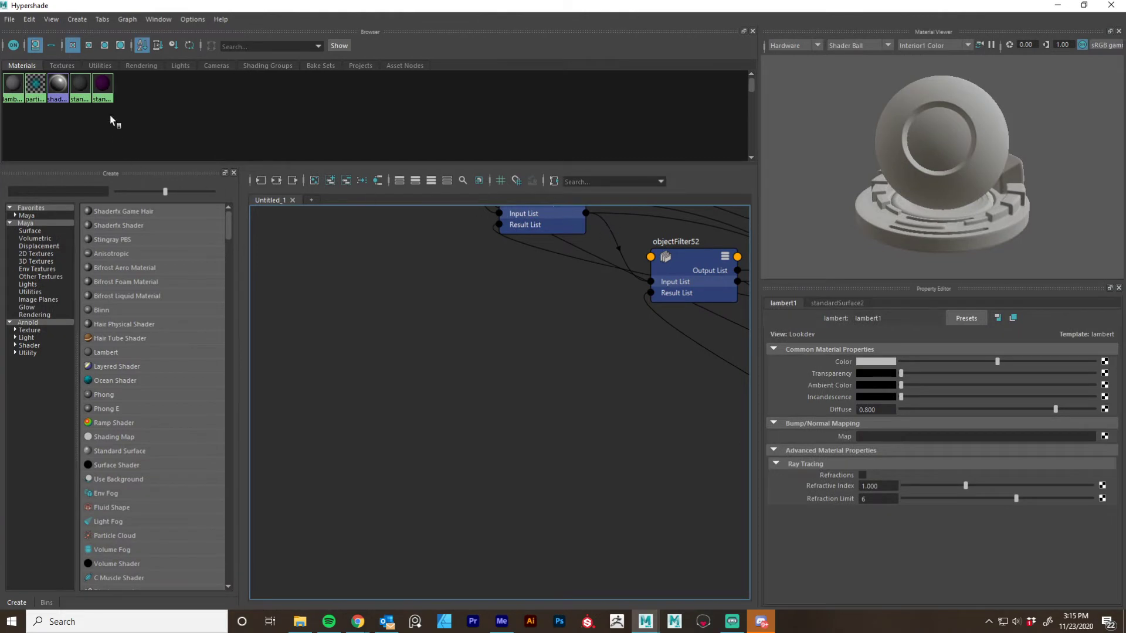
left_click(103, 91)
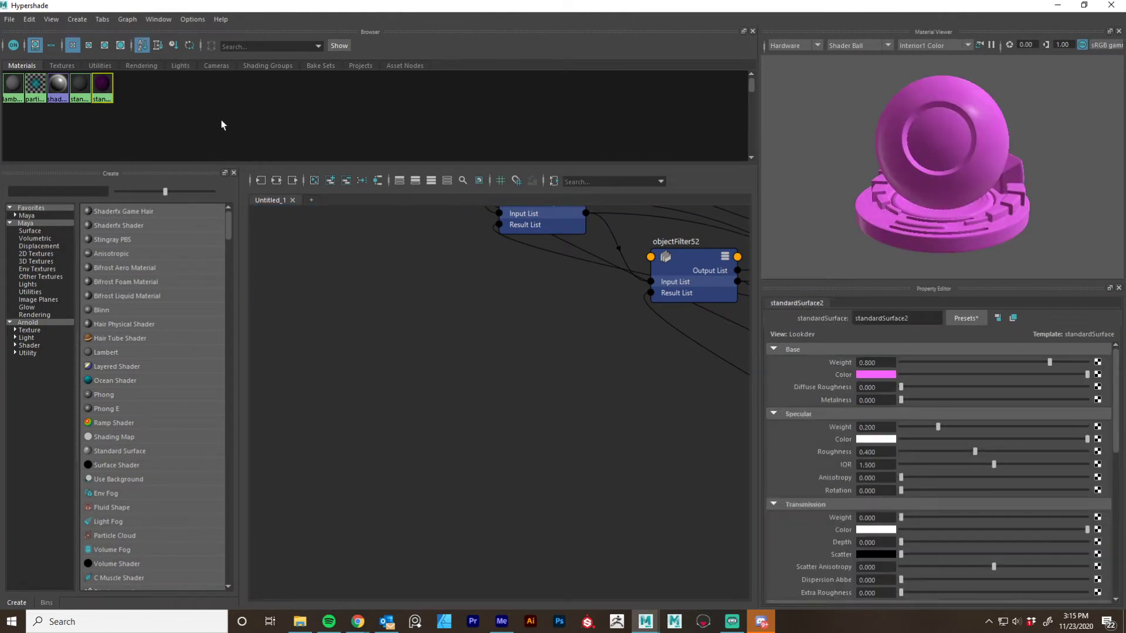
left_click(283, 182)
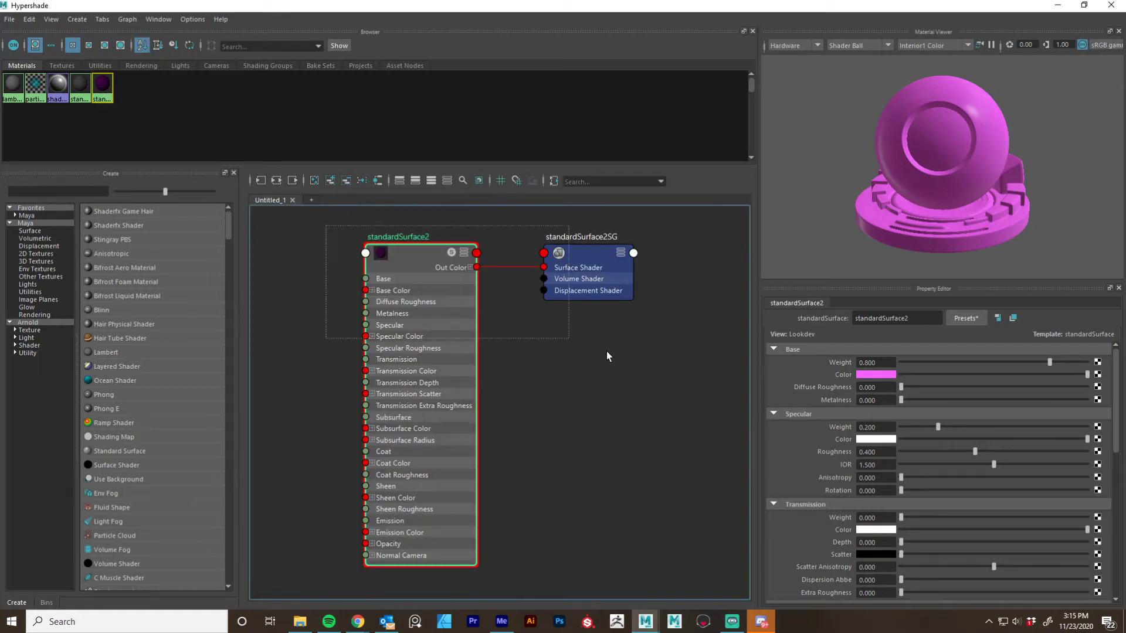
left_click_drag(608, 356, 604, 352)
left_click_drag(387, 273, 481, 249)
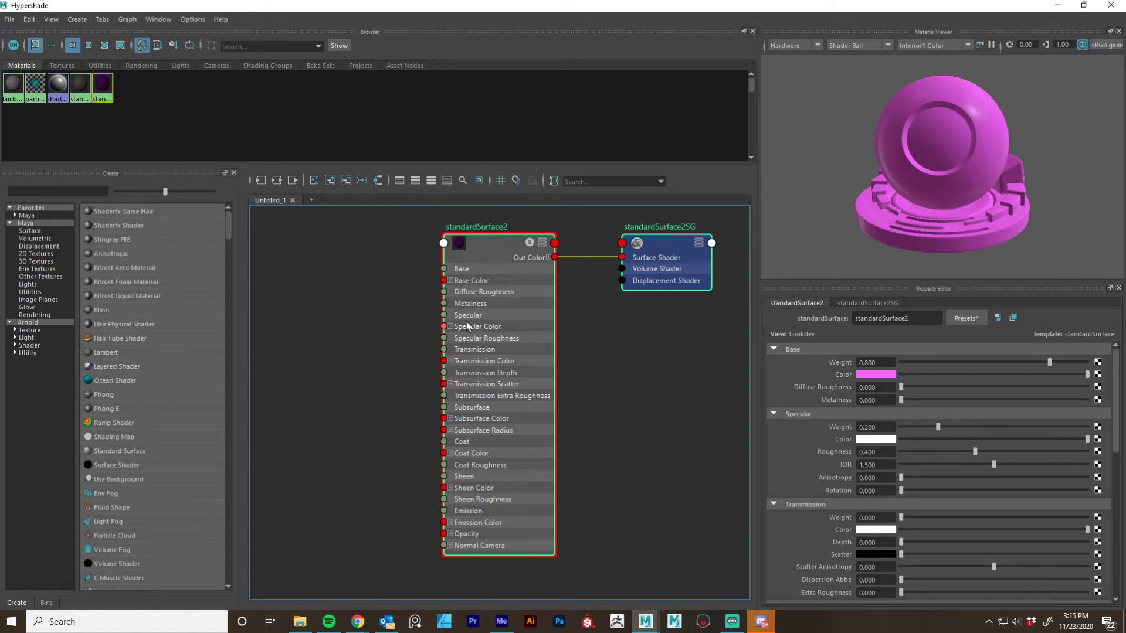
Add an aiUserDataColor node beside standardSurface2 and connect its Out Color to the material's Base Color
key("Tab")
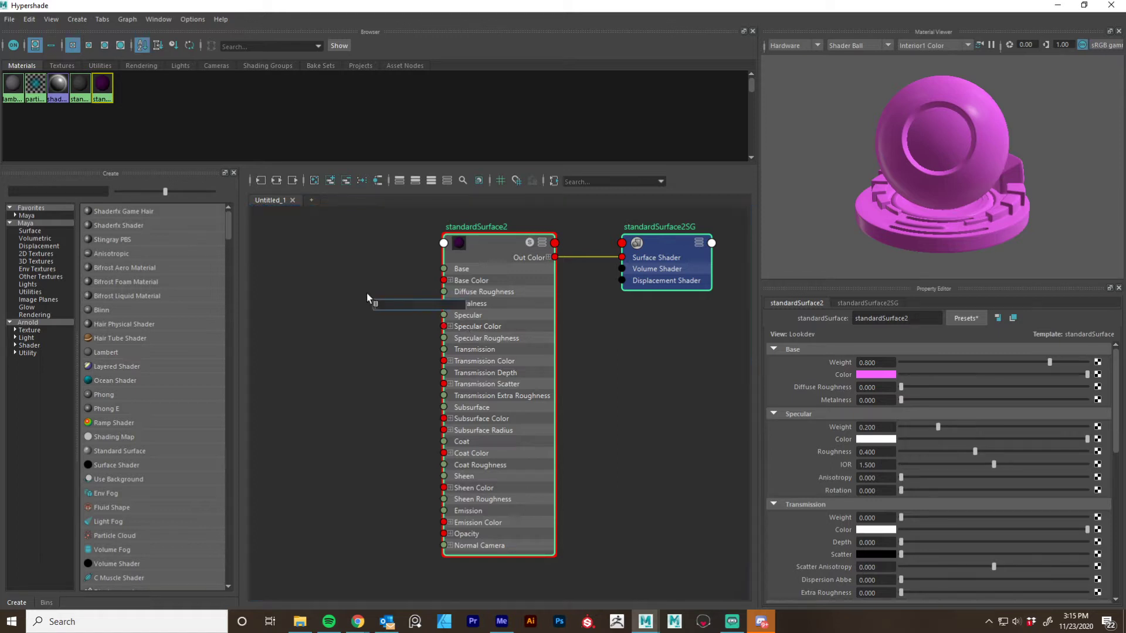
type("Data")
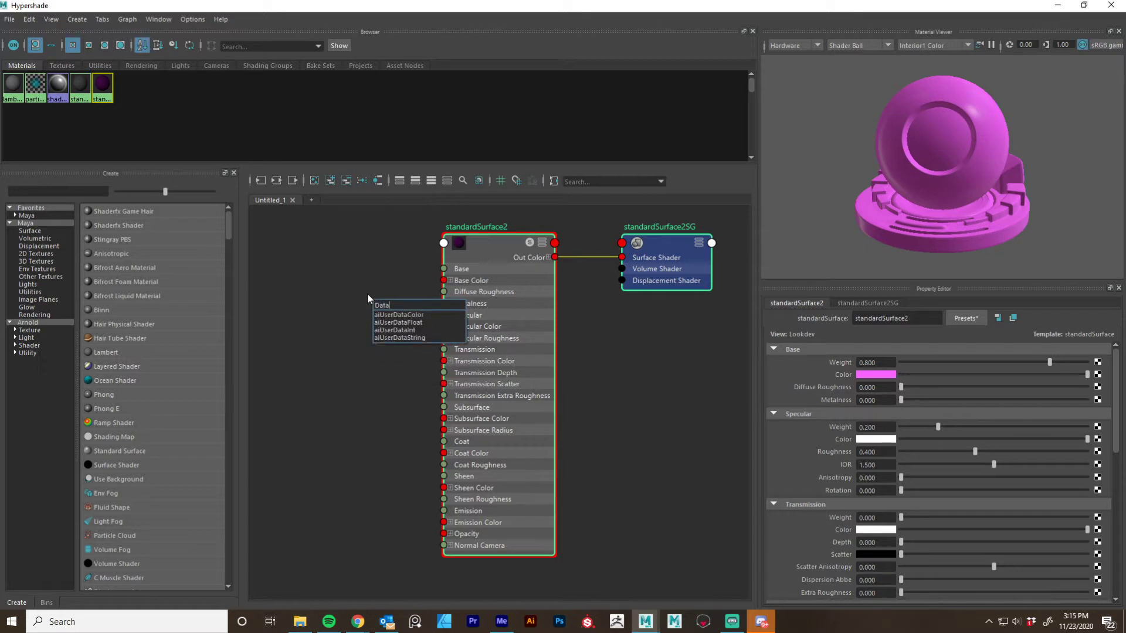
left_click(408, 319)
left_click_drag(400, 311, 310, 269)
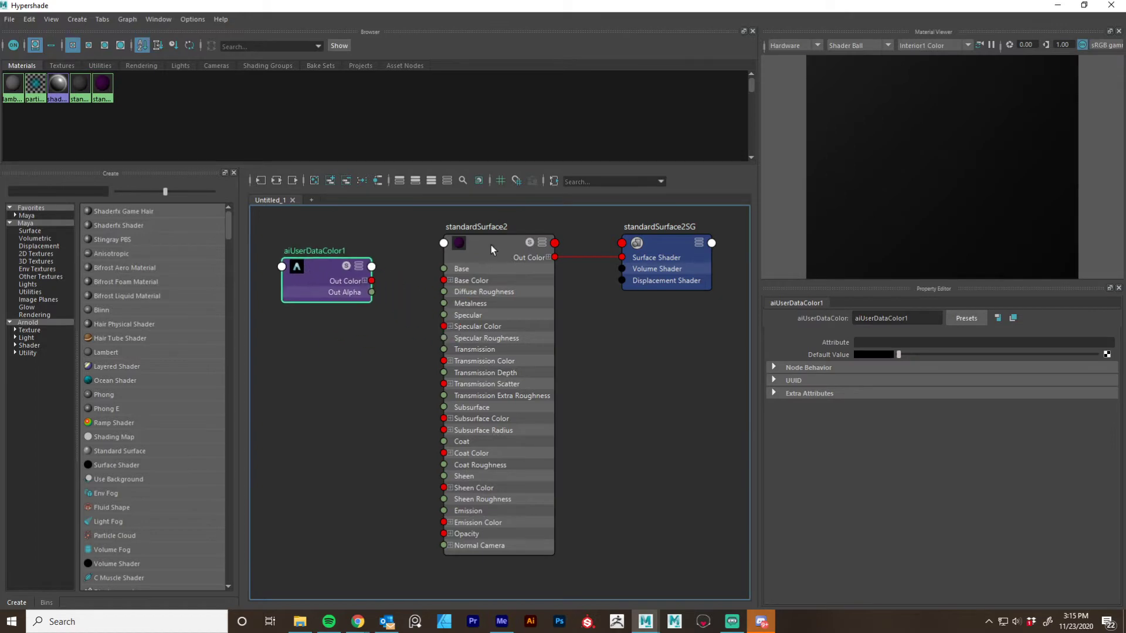
left_click(491, 245)
middle_click_drag(322, 272, 835, 373)
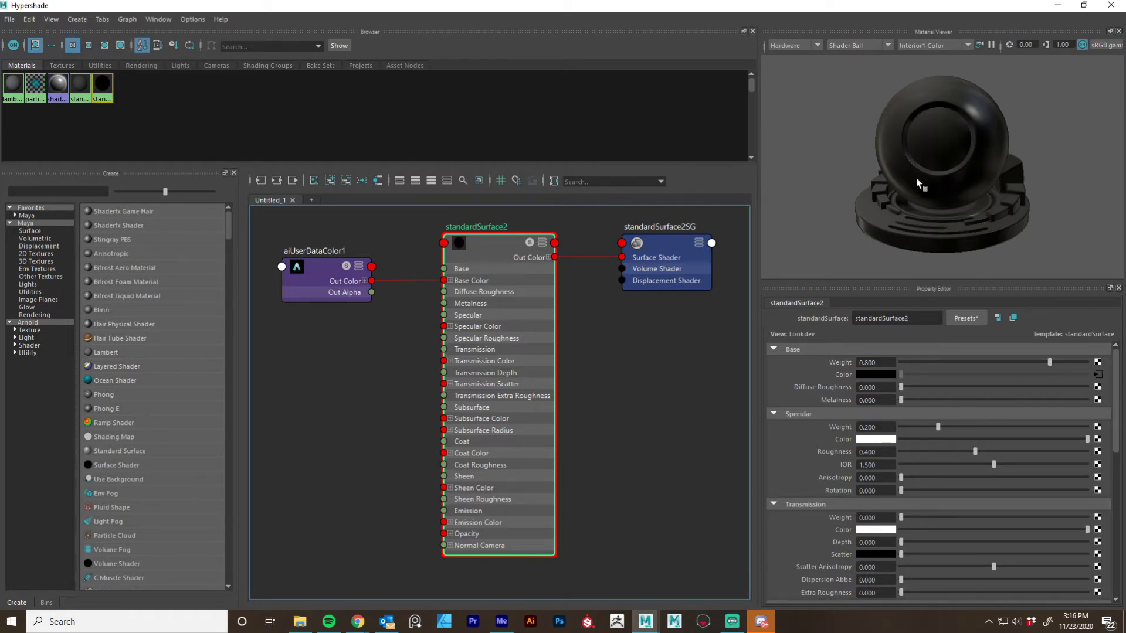
Set the aiUserDataColor1 node's Attribute to colorSet and shift the node slightly away from the material
left_click(323, 284)
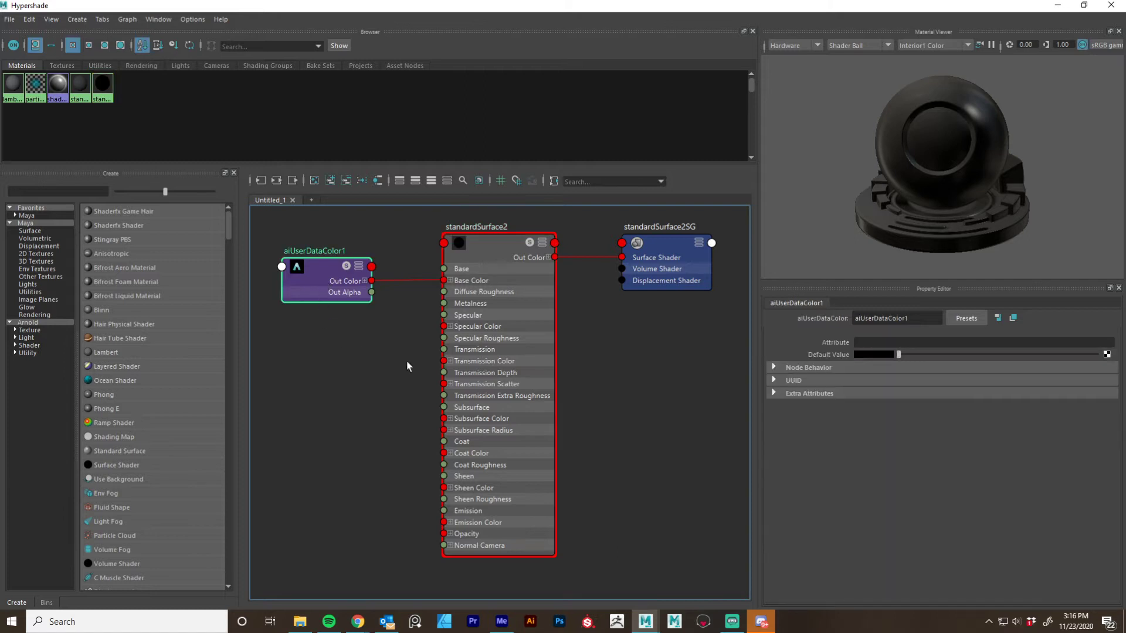
left_click(903, 342)
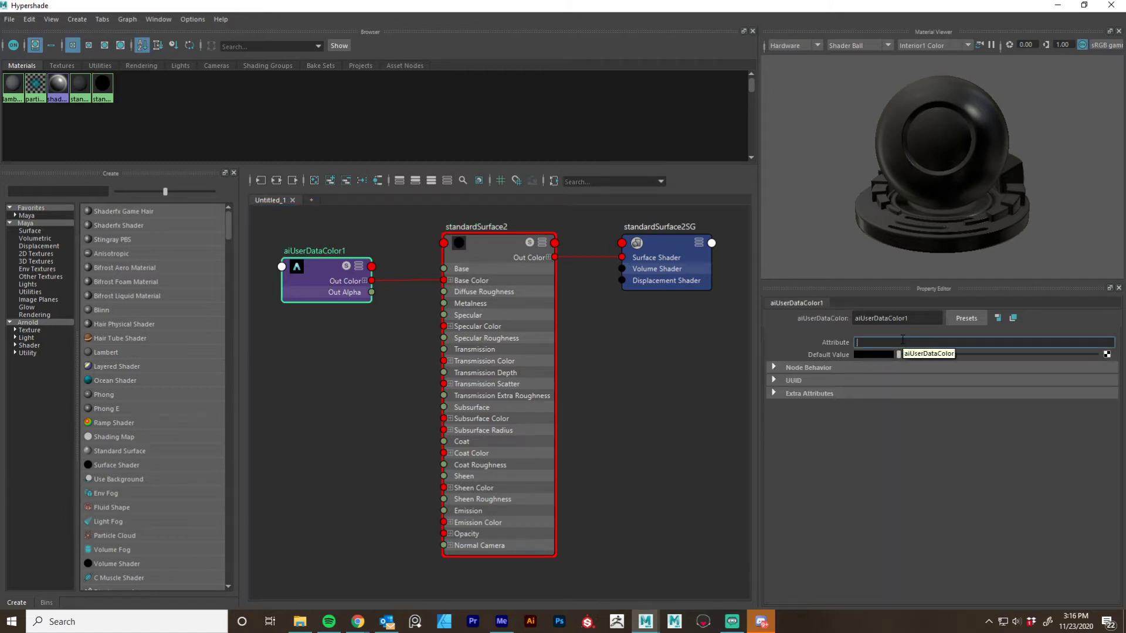
type("coloe")
type("t")
key("Return")
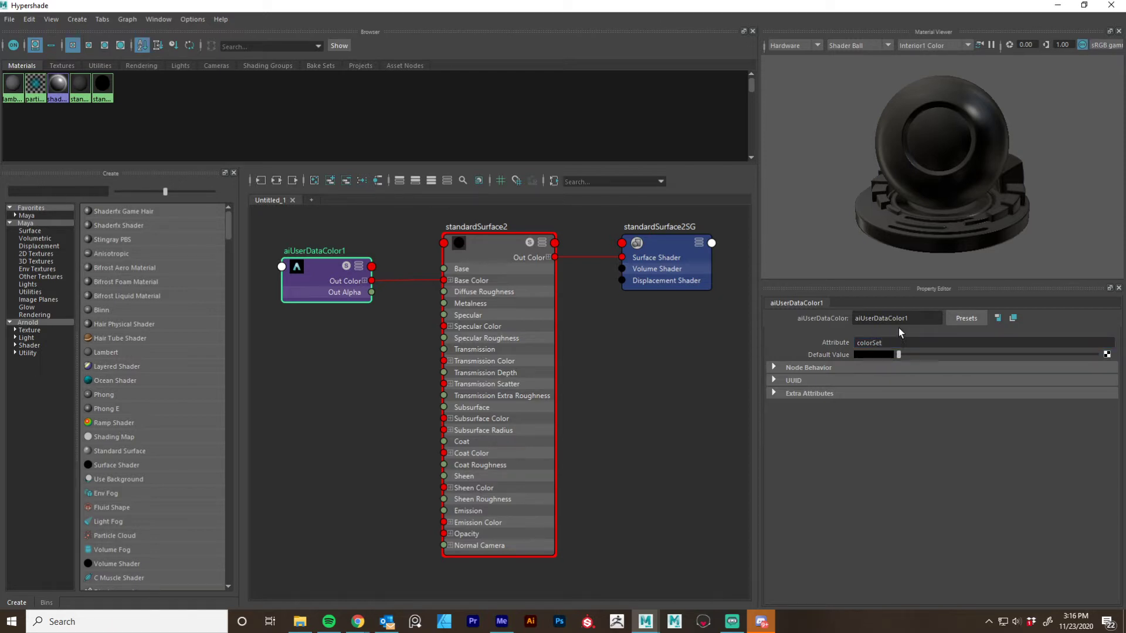
left_click_drag(305, 281, 286, 294)
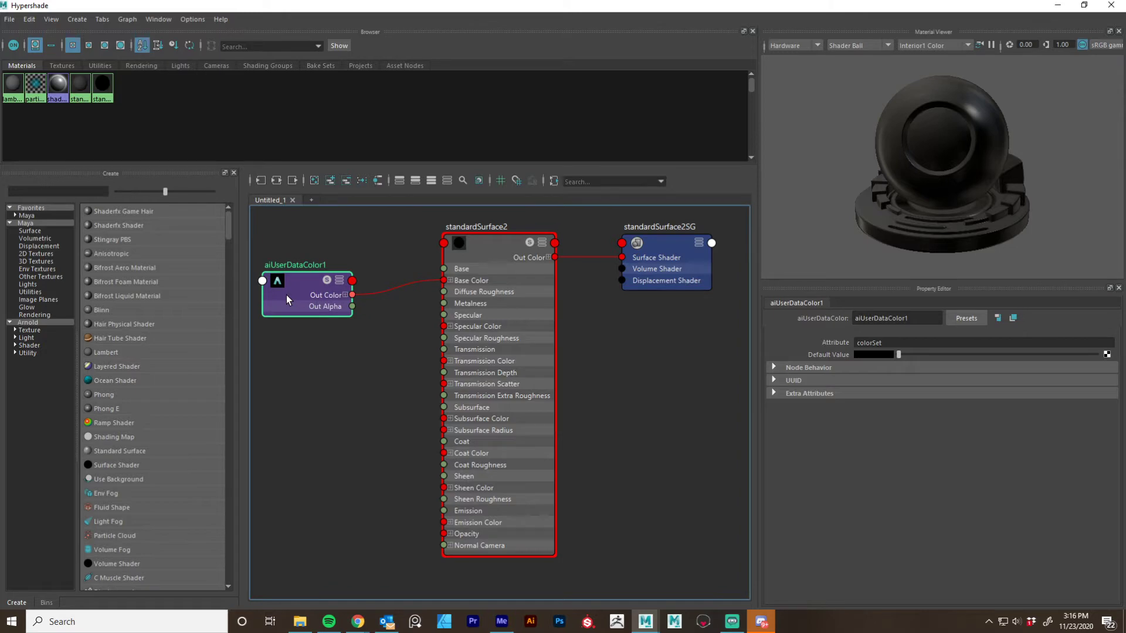
Minimize Hypershade, move the MASH Editor off the Outliner's object list, and frame the whole MASH array with pSphere1 selected
left_click_drag(771, 6, 600, 53)
left_click(817, 48)
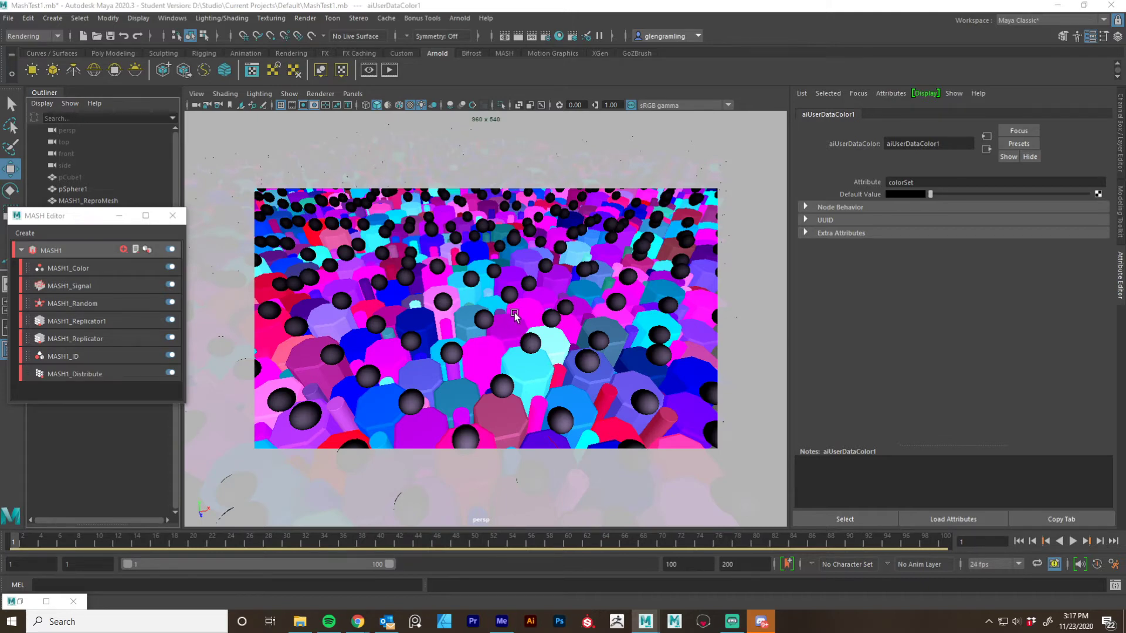
left_click_drag(100, 220, 106, 306)
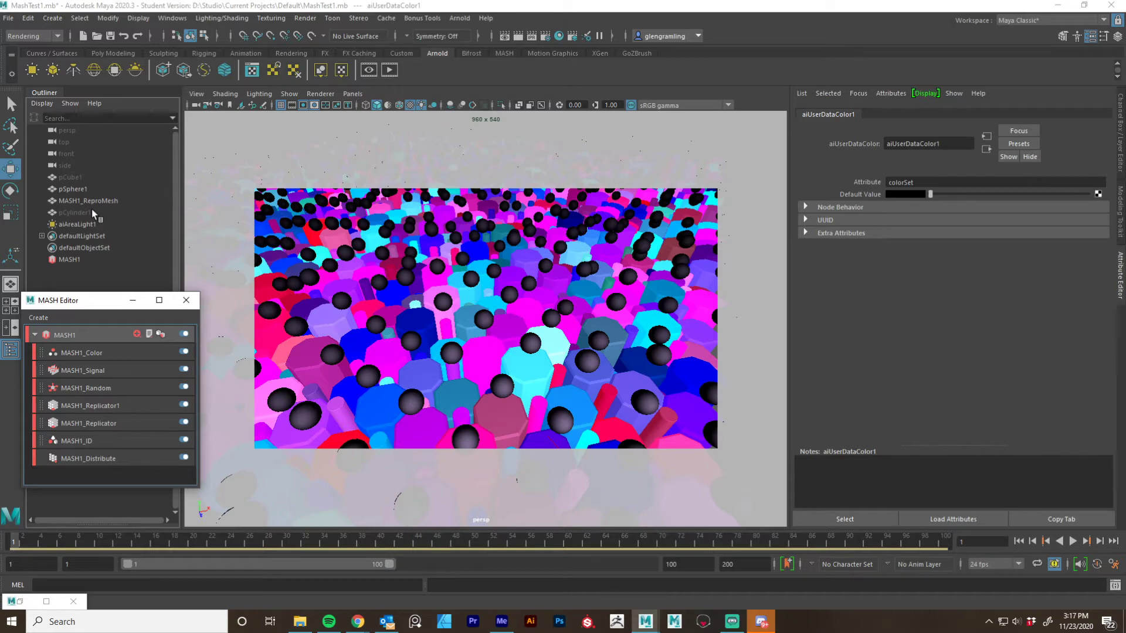
left_click(74, 189)
scroll(482, 347, "down", 12)
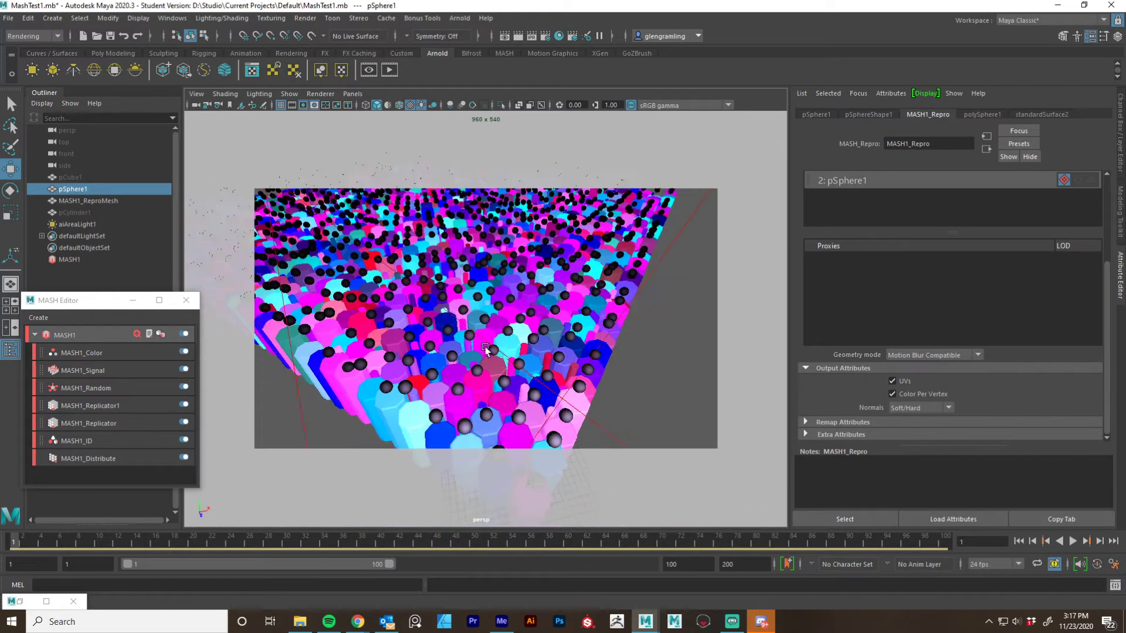
left_click_drag(395, 361, 452, 353, "alt")
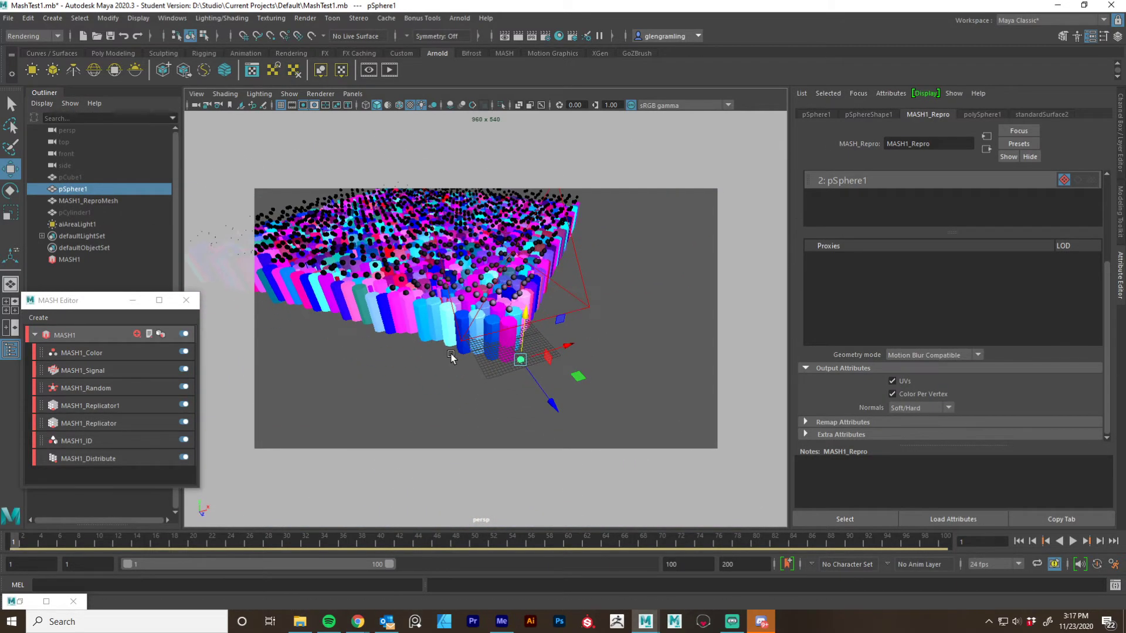
Unhide pCylinder1 and move it along its Z axis out in front of the MASH array
left_click(76, 177)
left_click(76, 212)
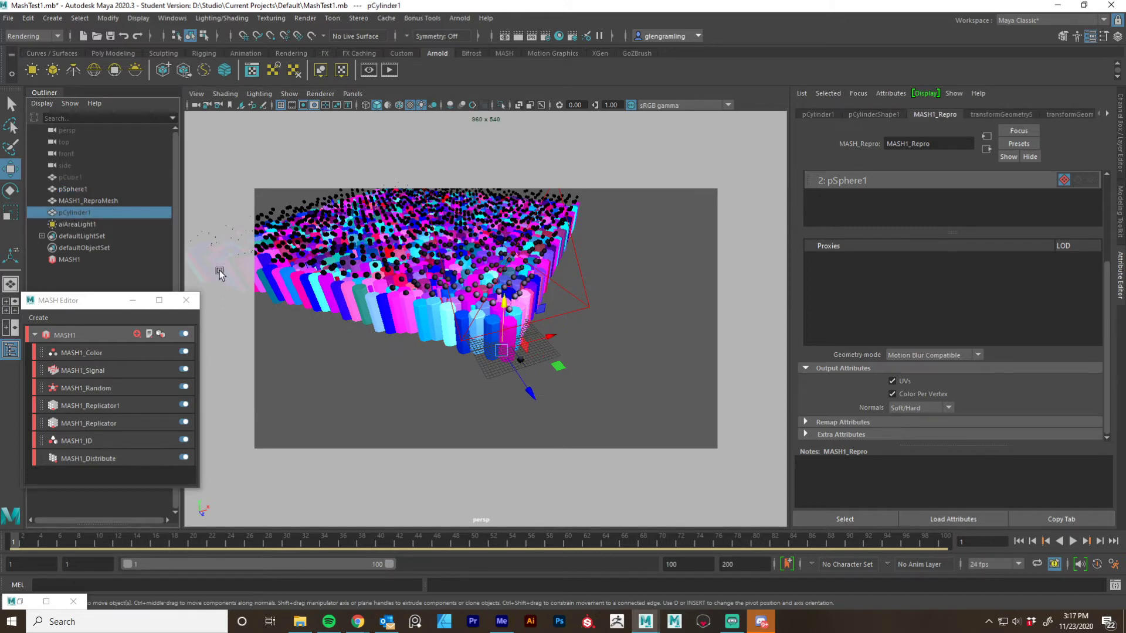
key("shift+h")
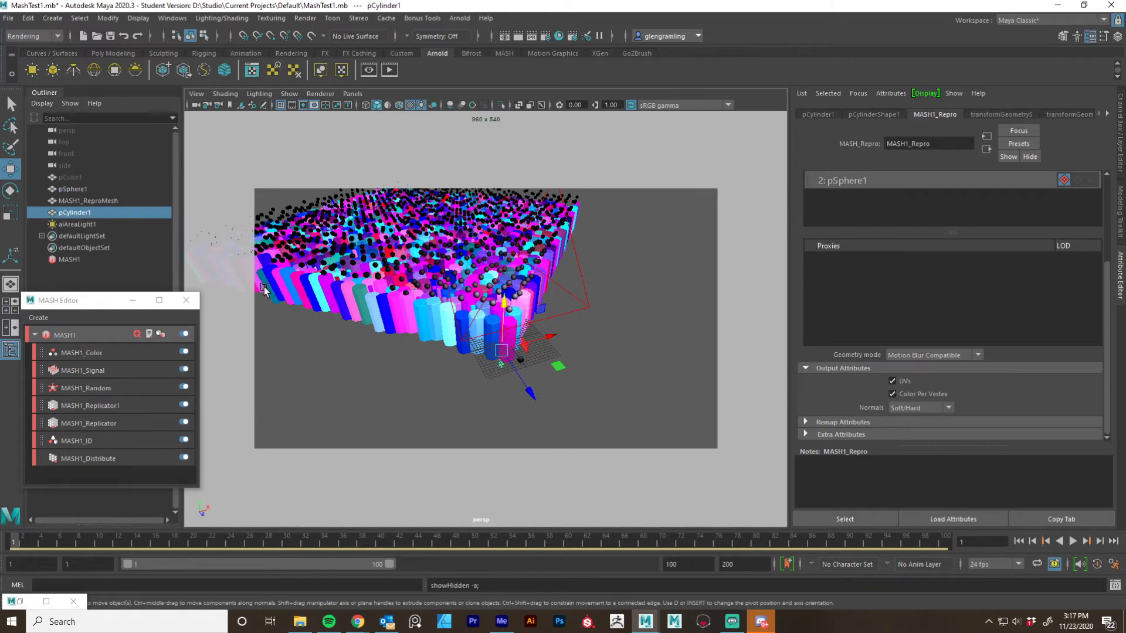
left_click_drag(534, 400, 566, 440)
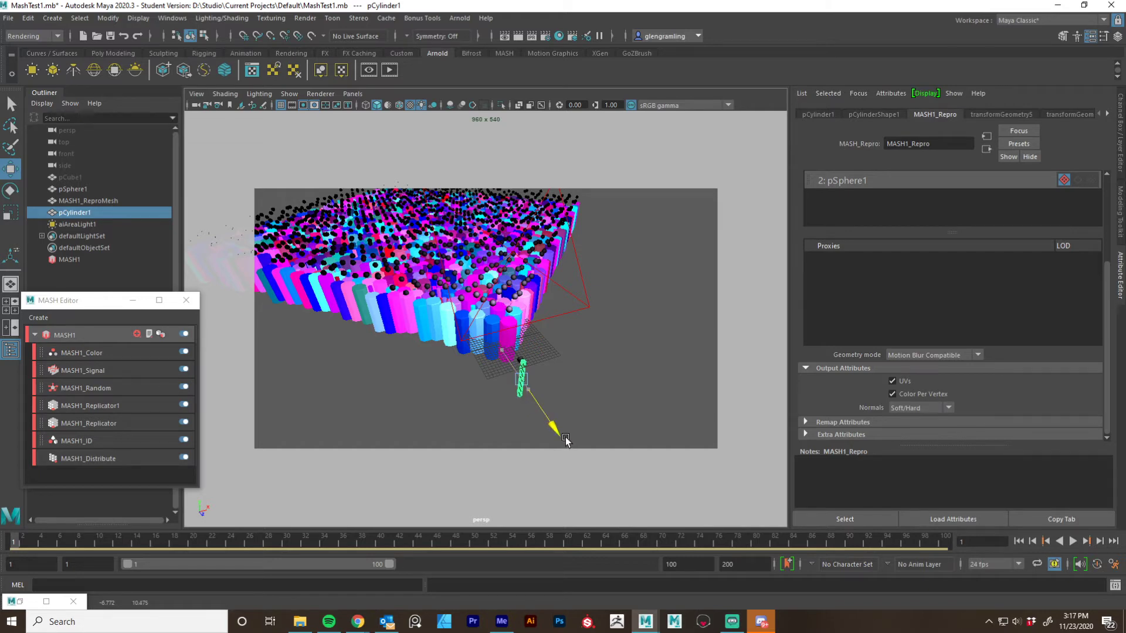
left_click_drag(613, 384, 586, 389, "alt")
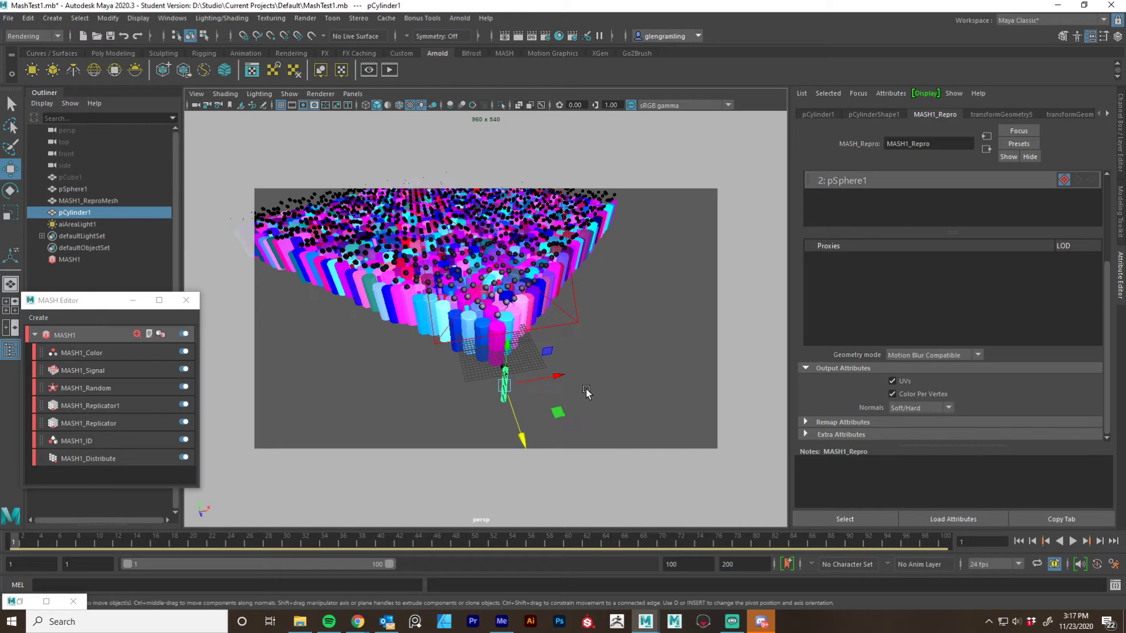
scroll(585, 389, "up", 1)
Assign a new Standard Surface material to pCylinder1
right_click_drag(514, 399, 515, 613)
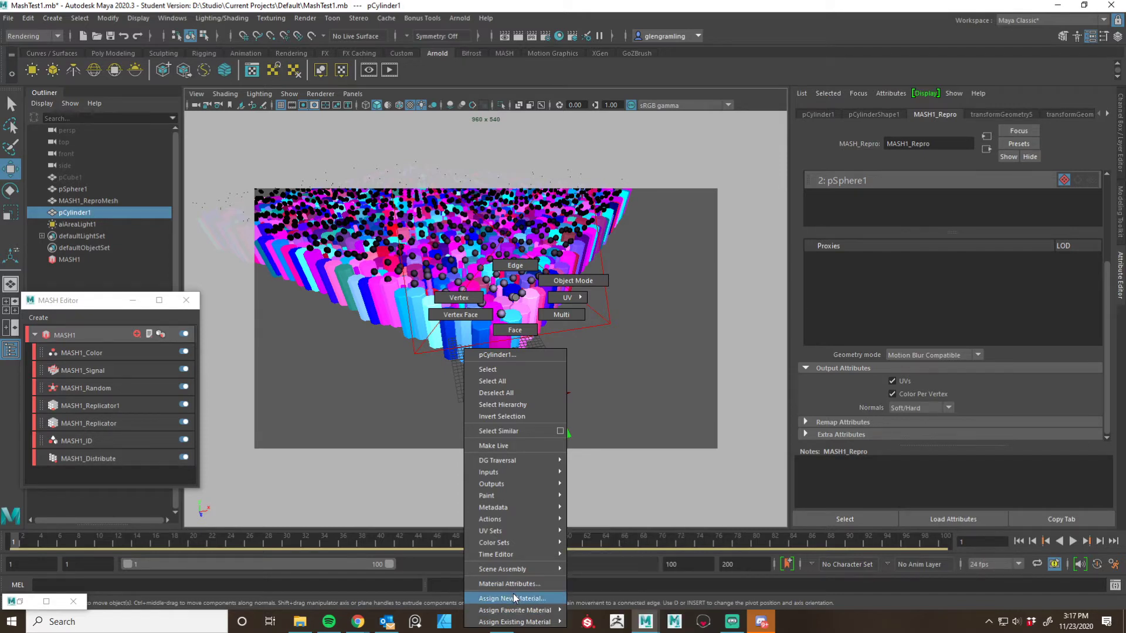
left_click(514, 597)
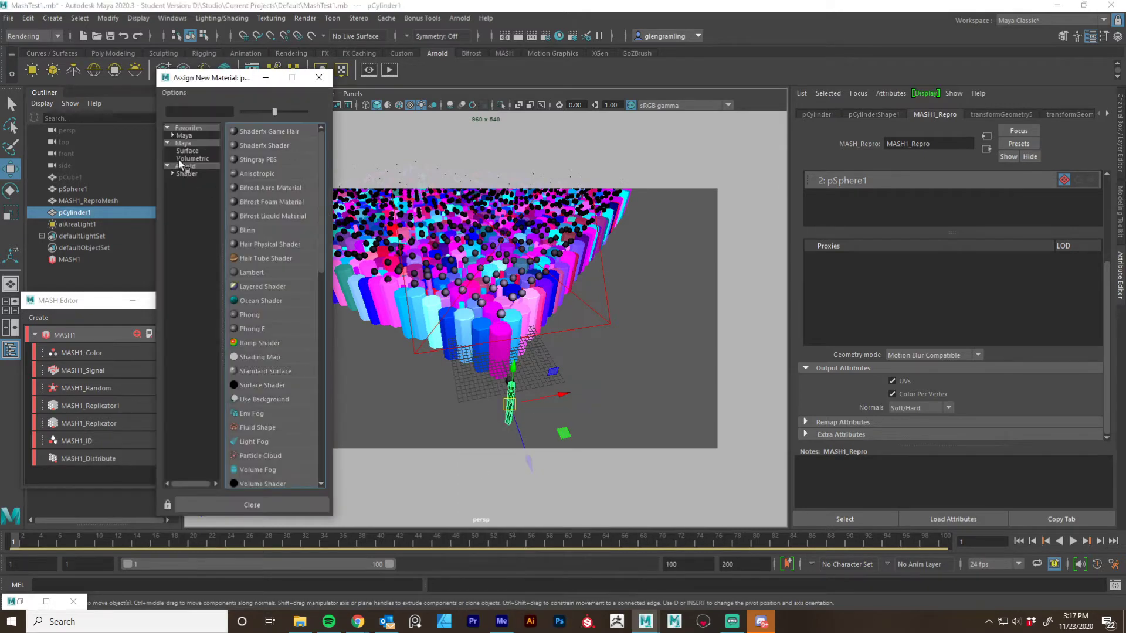
left_click(188, 151)
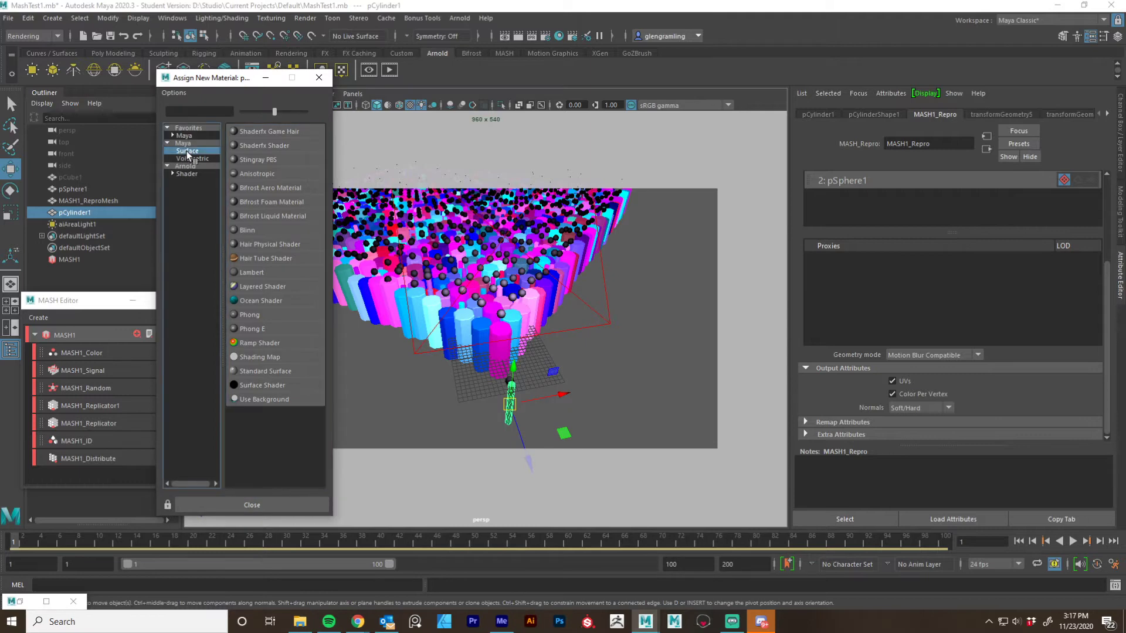
left_click(272, 371)
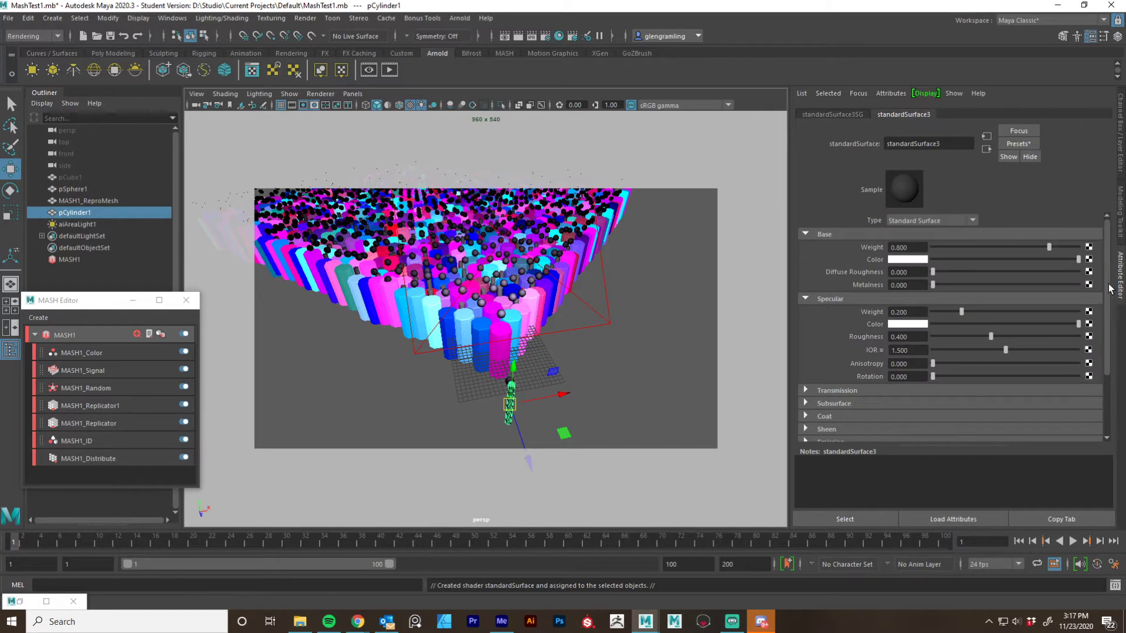
Set the Emission weight of the cylinder's new standardSurface3 material to 2, keeping the emission color white, and deselect the object
scroll(1103, 323, "down", 3)
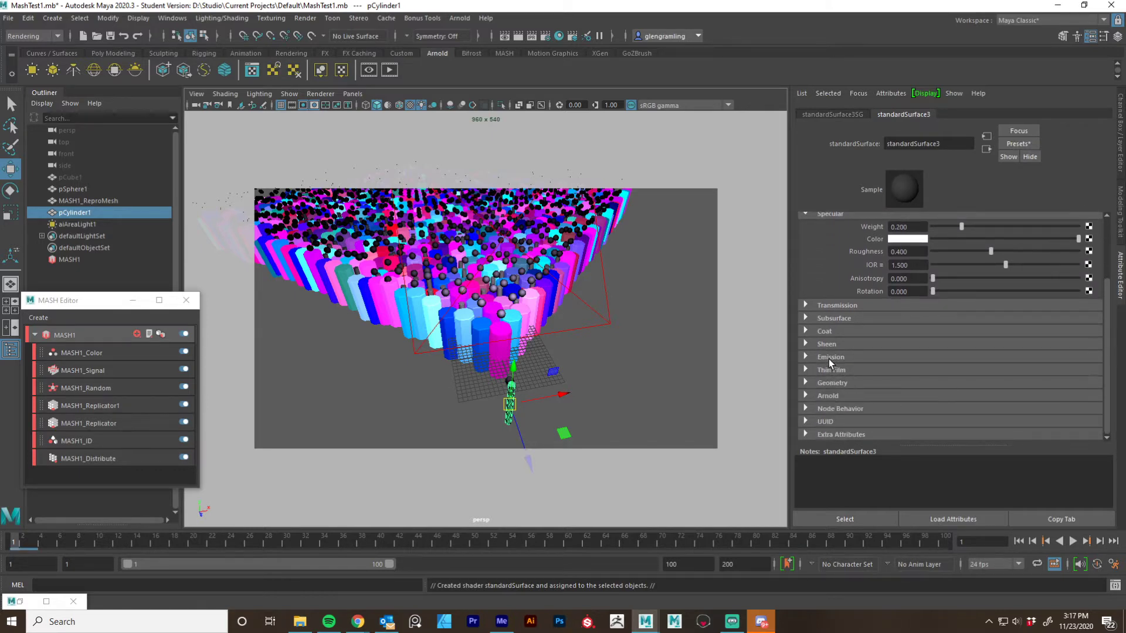
left_click(829, 357)
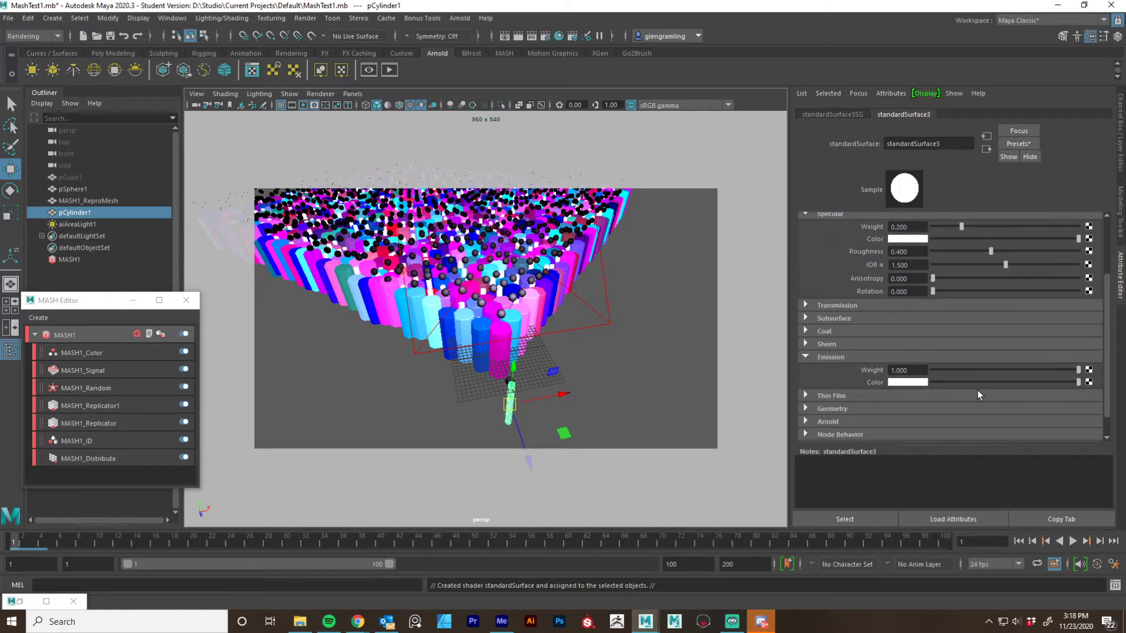
left_click_drag(911, 366, 869, 373)
type("2")
key("Return")
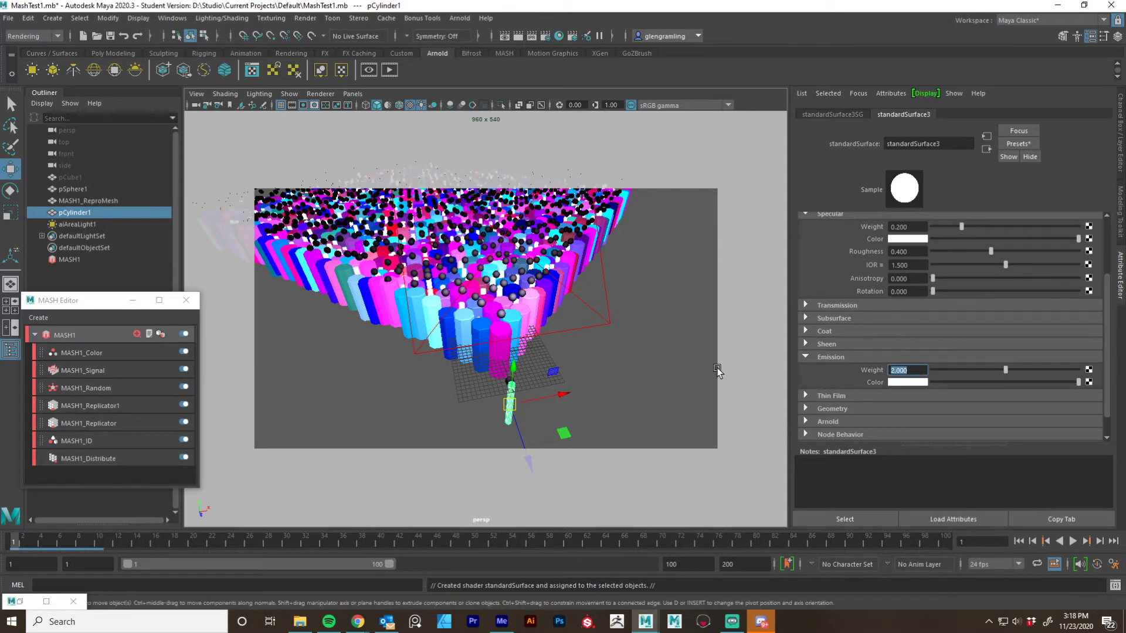
left_click(700, 371)
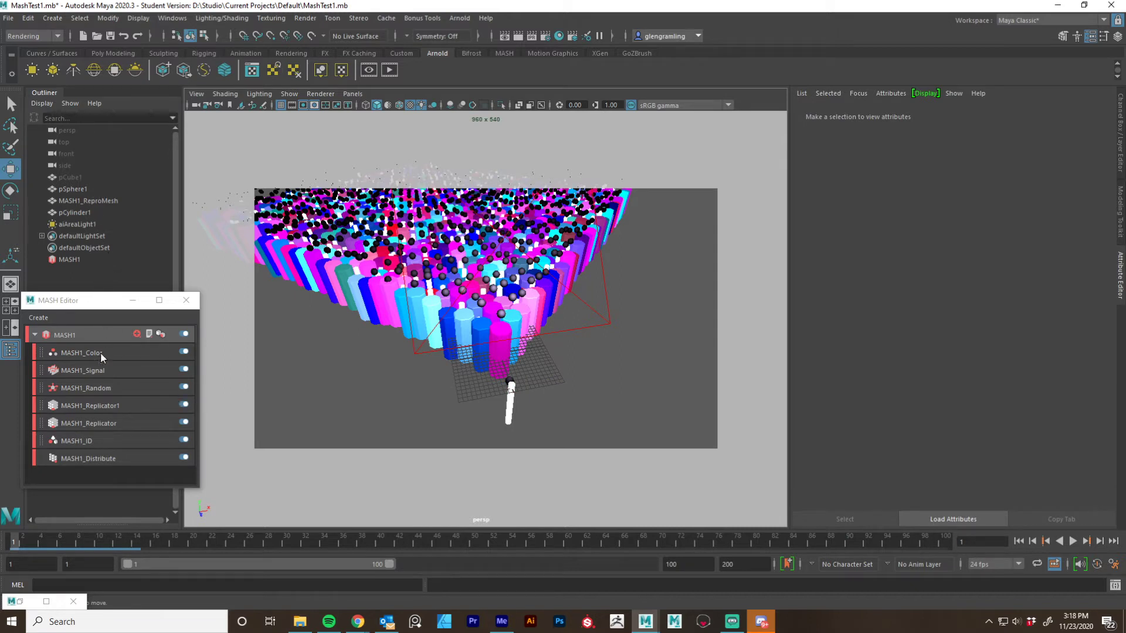
Unhide the pCube1 source object
left_click(75, 187)
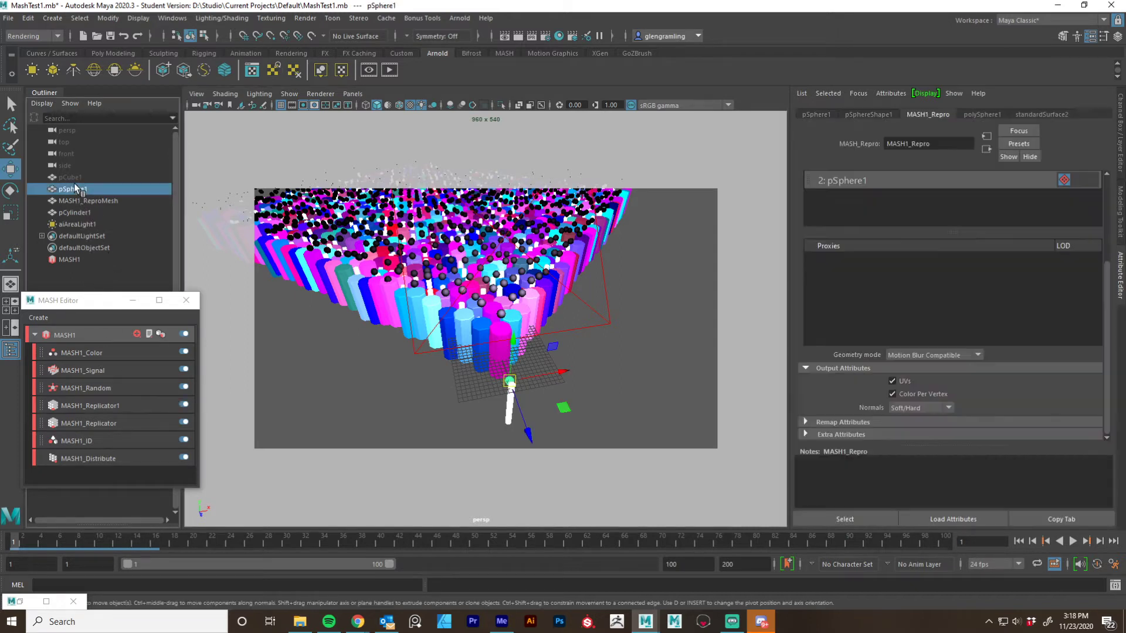
left_click(72, 178)
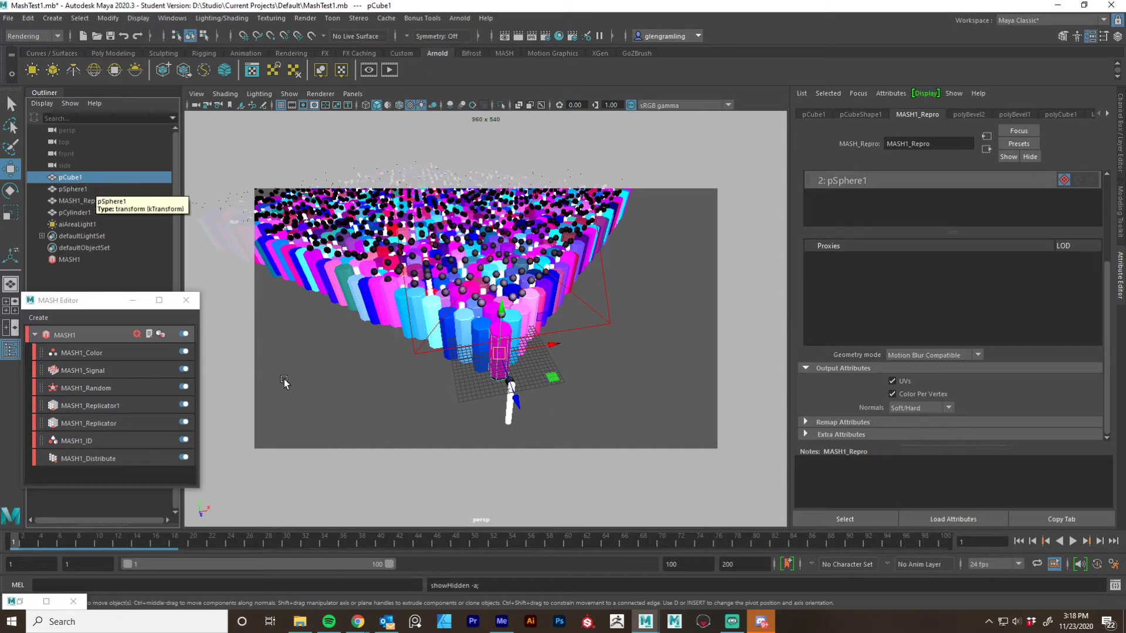
key("shift+h")
Try moving pCube1 out in front of the MASH array and open the attributes of its assigned material
left_click_drag(521, 408, 533, 448)
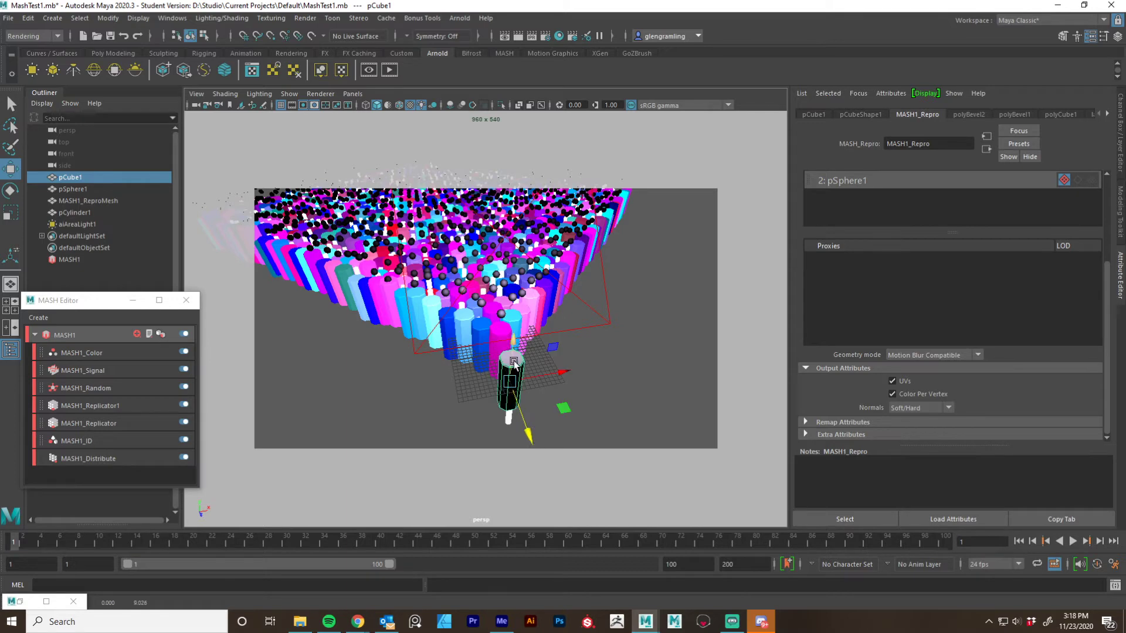
right_click(515, 361)
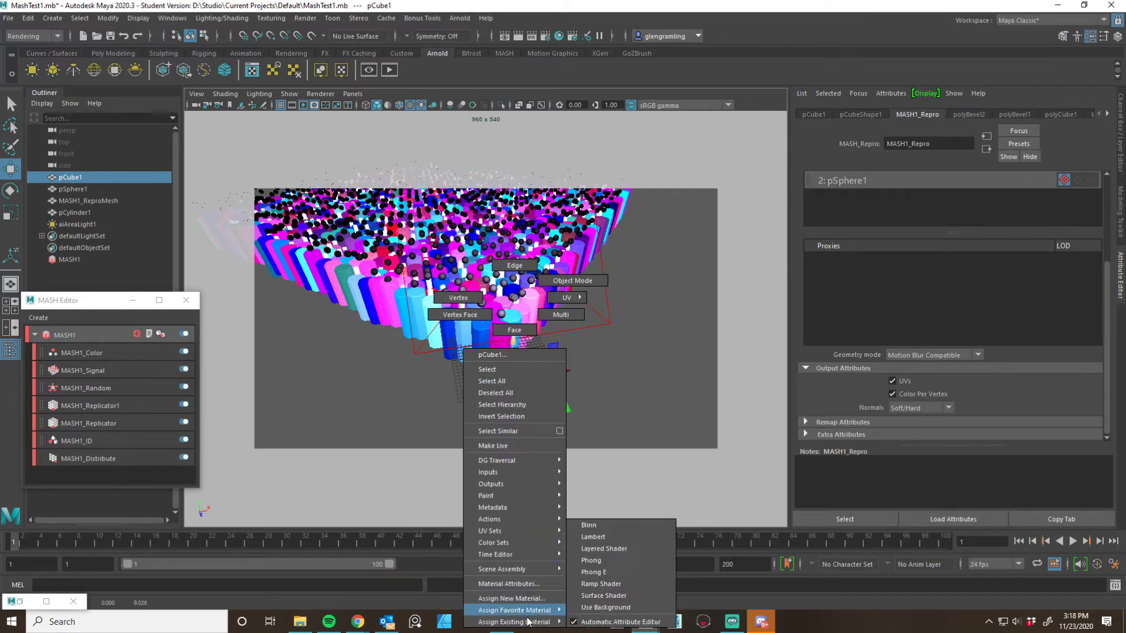
mouse_move(528, 622)
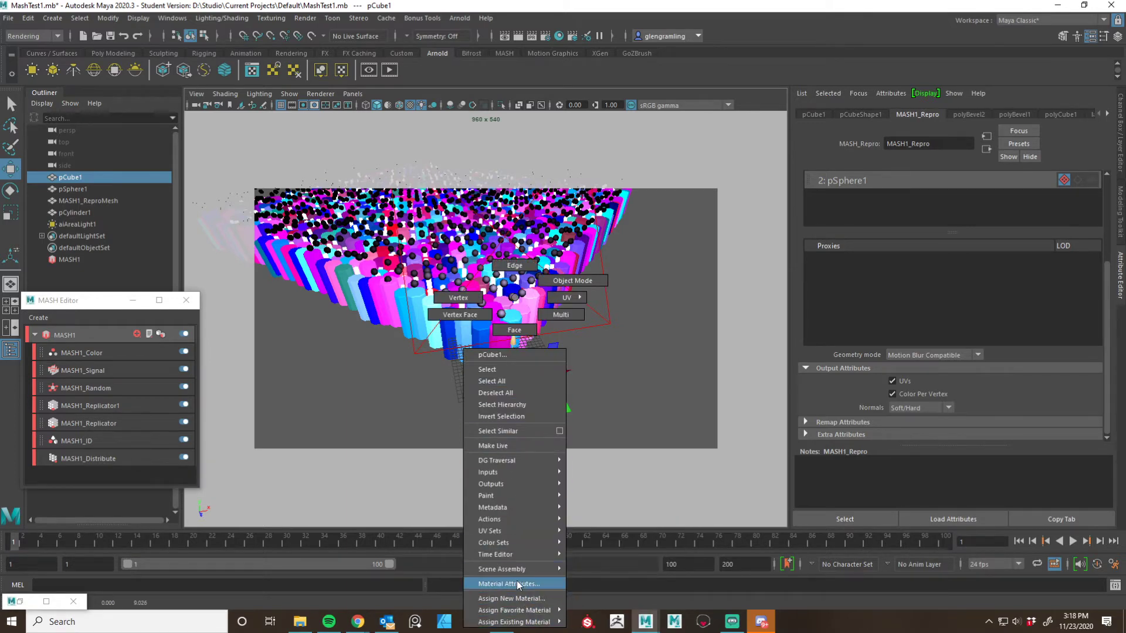
left_click(517, 583)
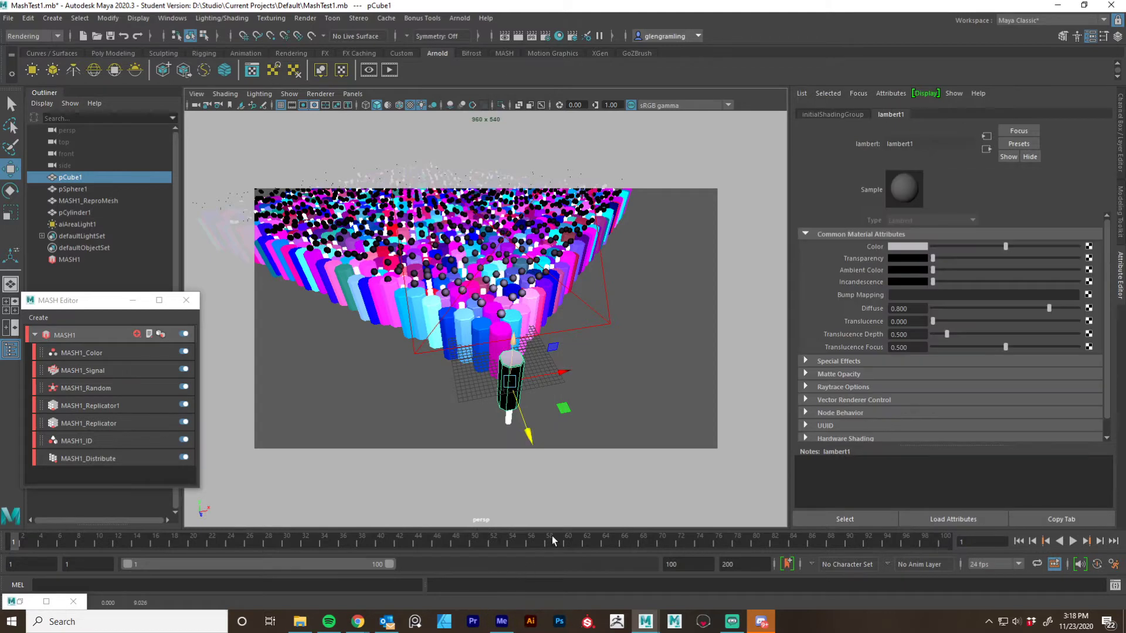
key("ctrl+z")
left_click(515, 363)
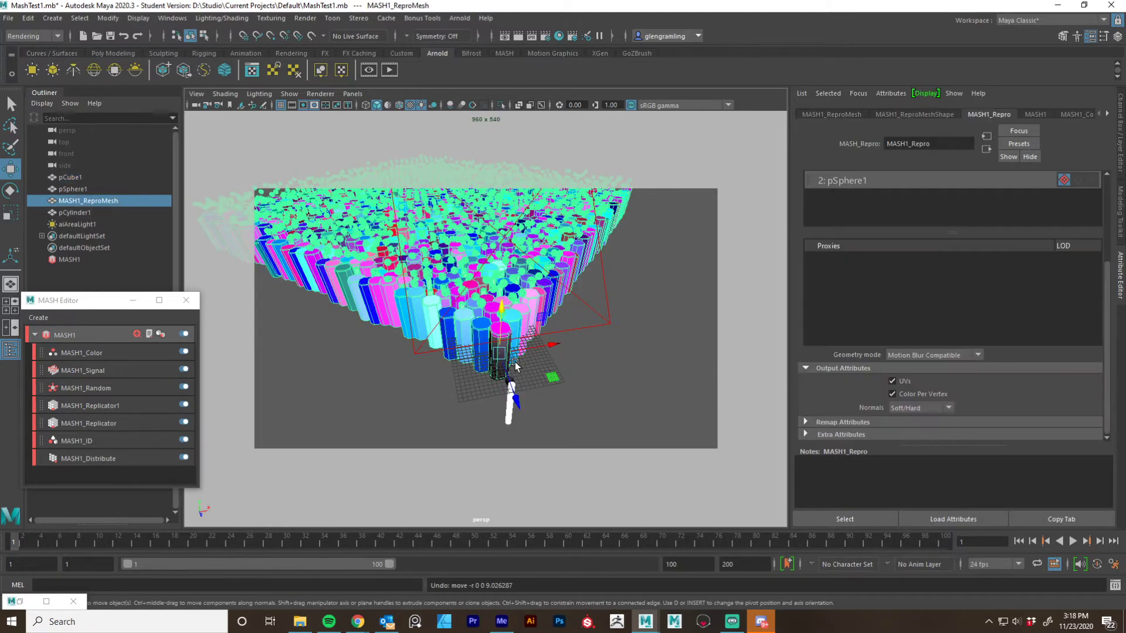
left_click(604, 389)
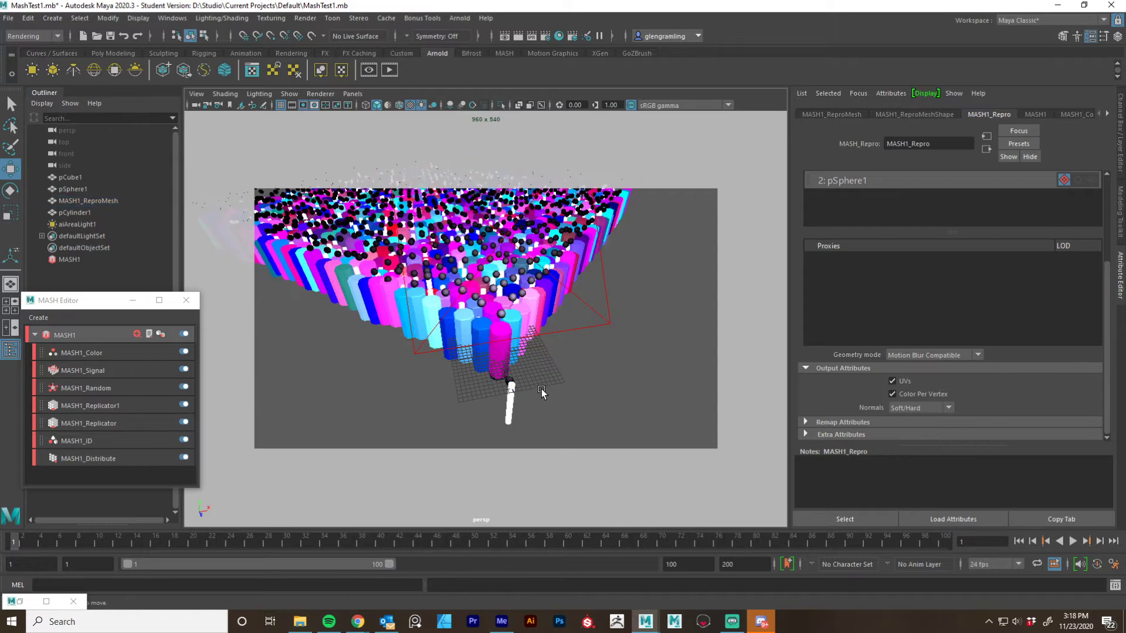
Move the pCube1 source object forward clear of the MASH array and show the attributes of its assigned material
left_click(70, 177)
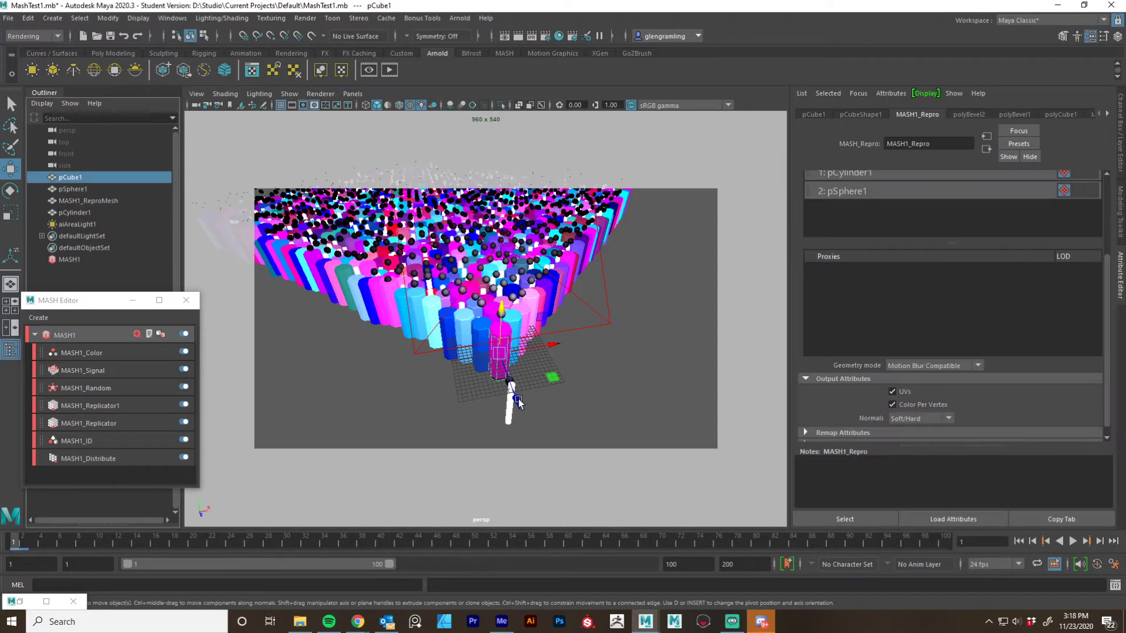
left_click_drag(518, 400, 540, 448)
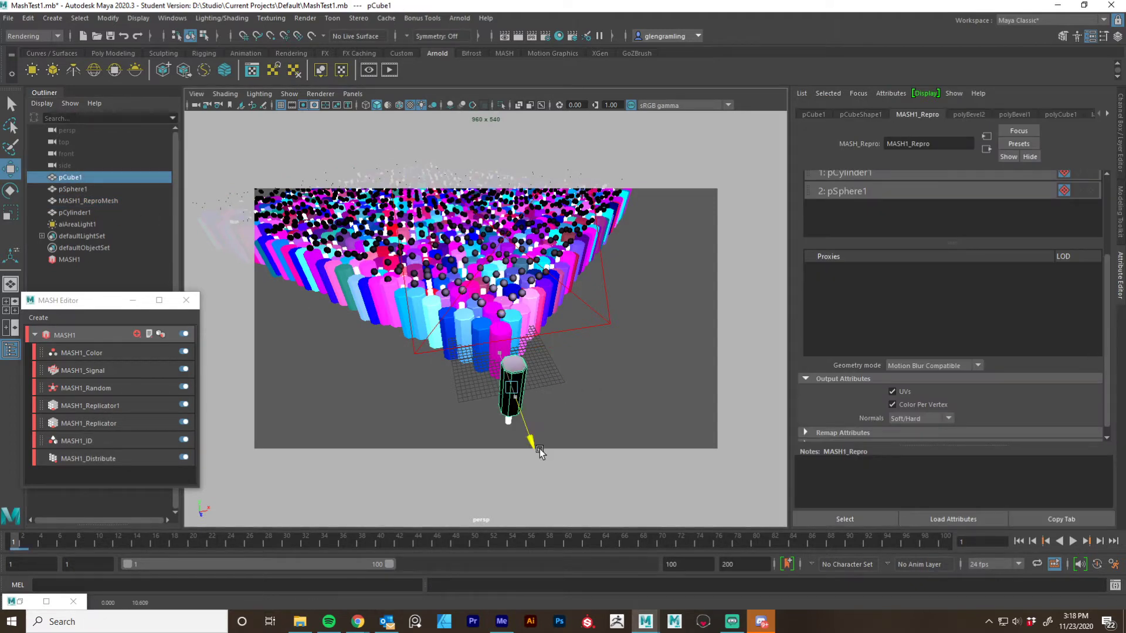
right_click_drag(521, 376, 524, 622)
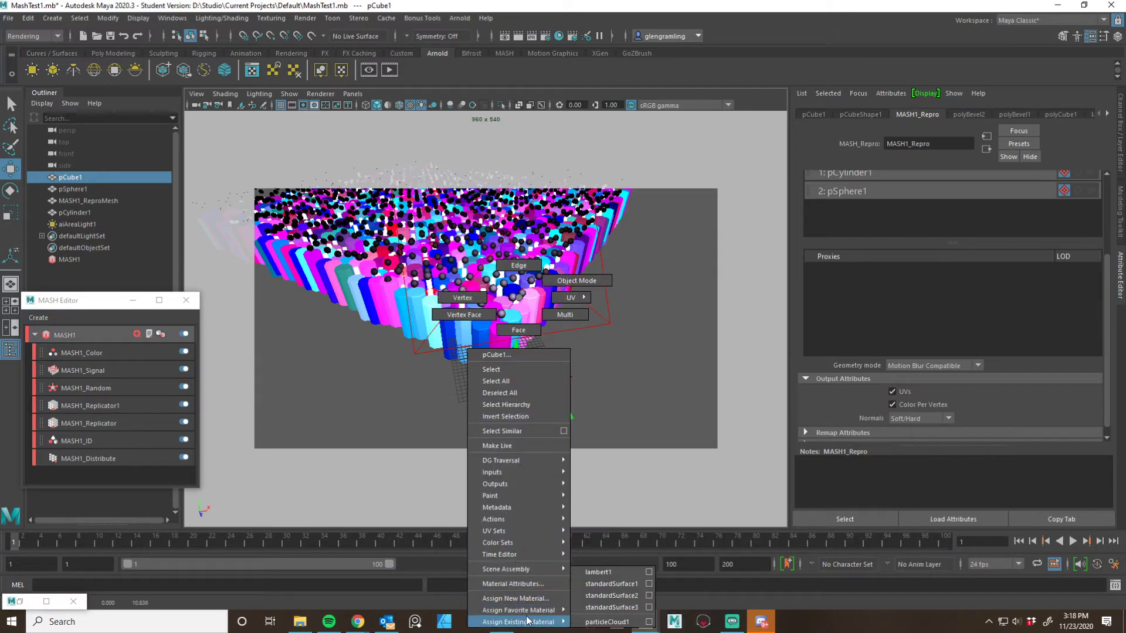
left_click(530, 584)
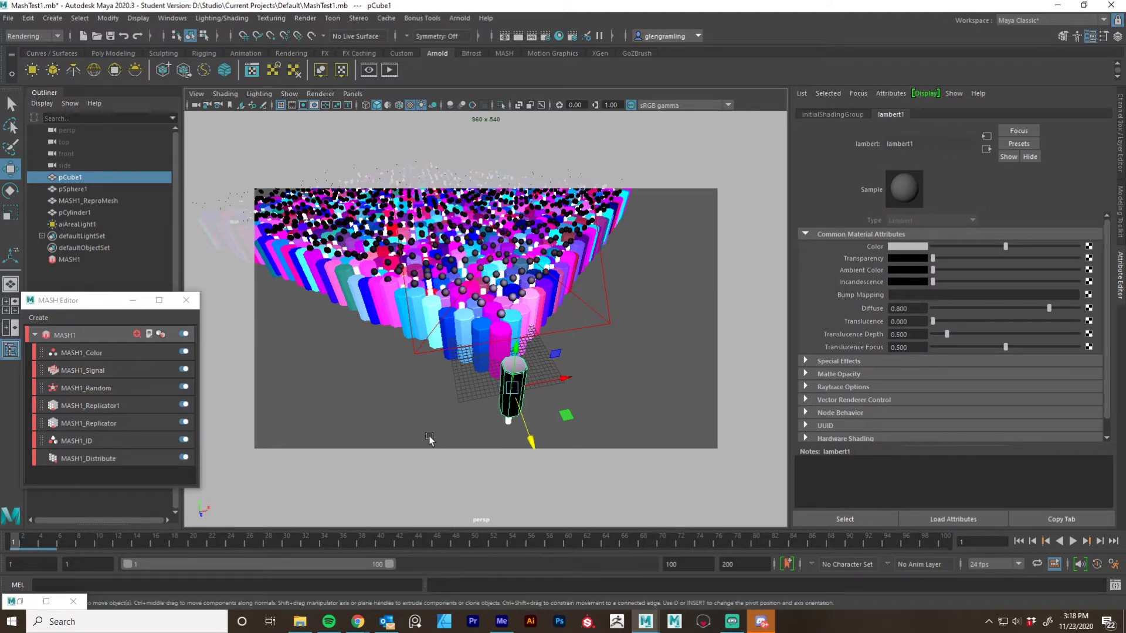
Assign a new Maya Standard Surface material to pCube1
right_click(518, 376)
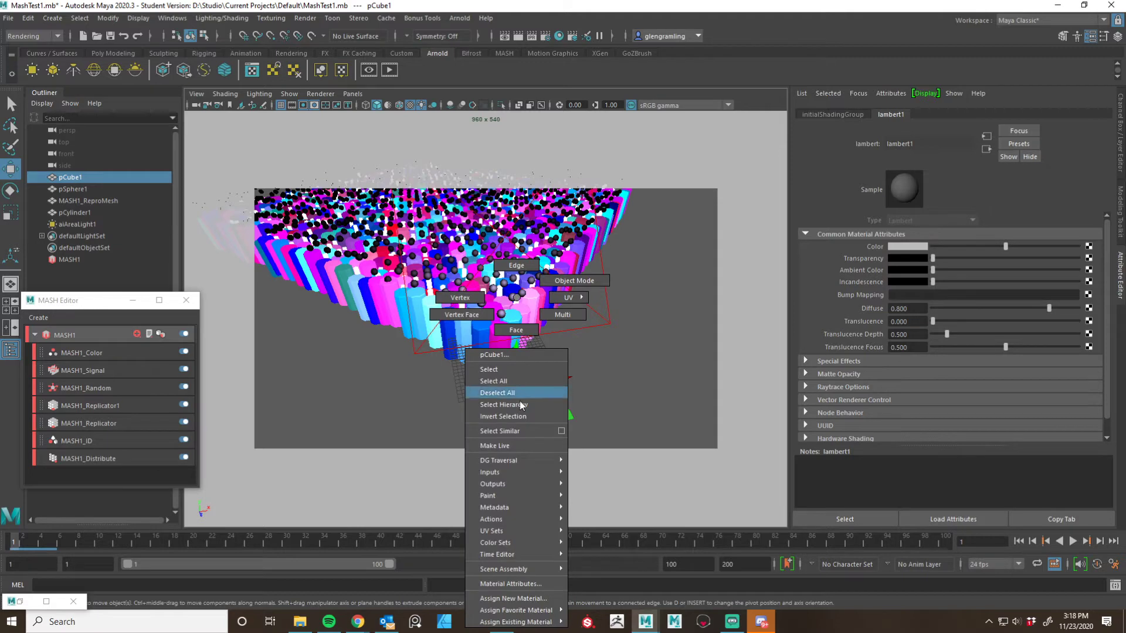
left_click(517, 599)
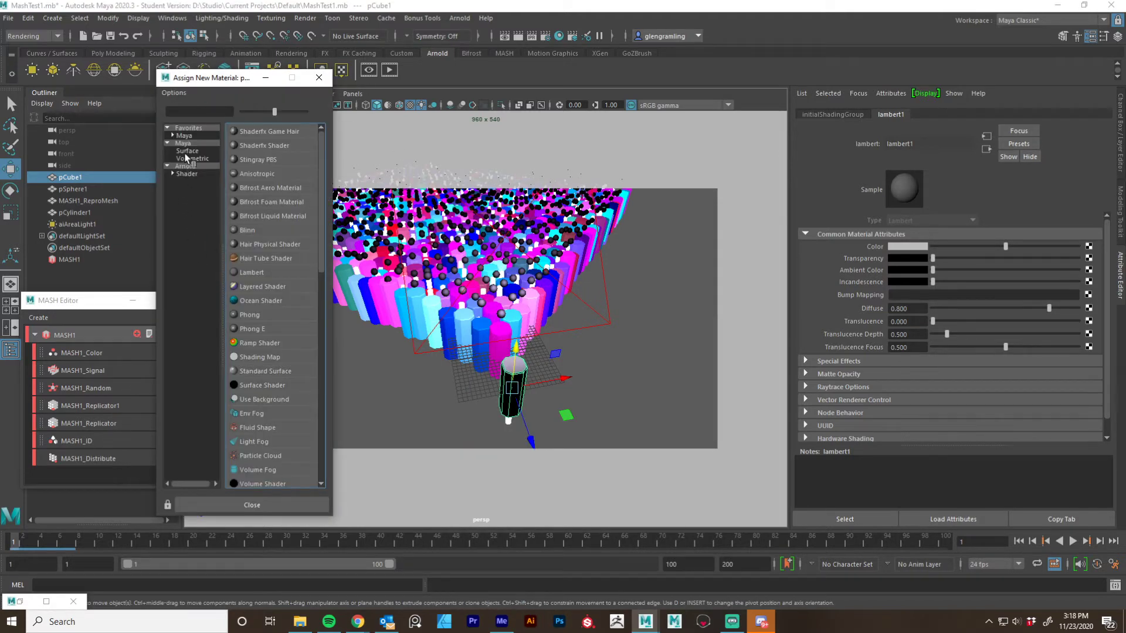
left_click(187, 152)
left_click(259, 371)
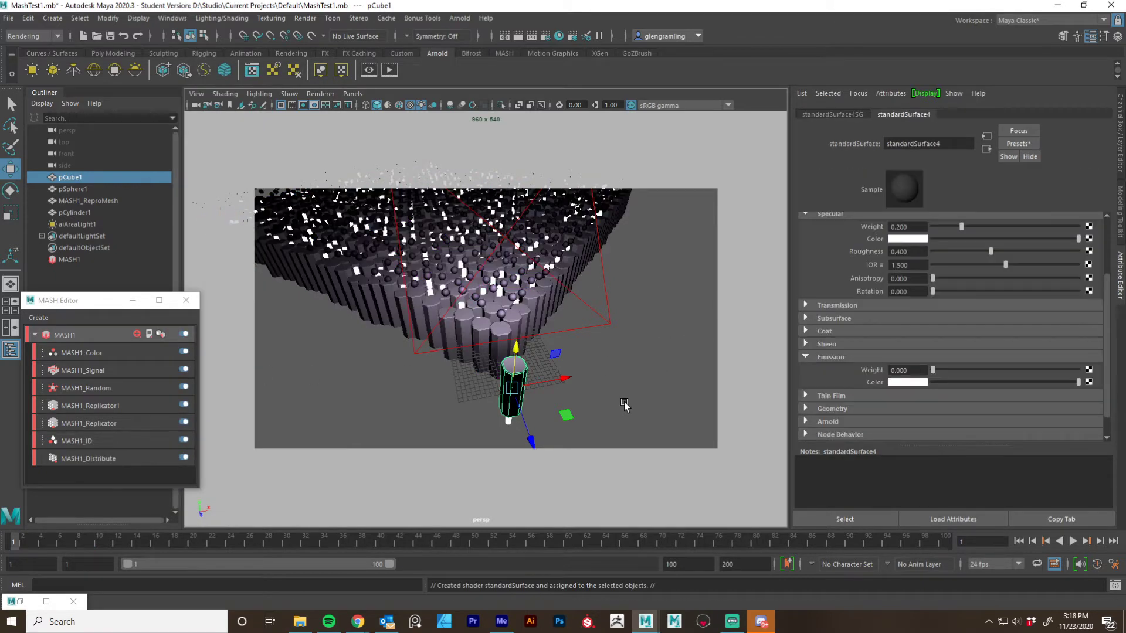
Open the Hypershade and graph only the network of pCube1's standardSurface4 material, shifting its nodes aside to make room
key("f")
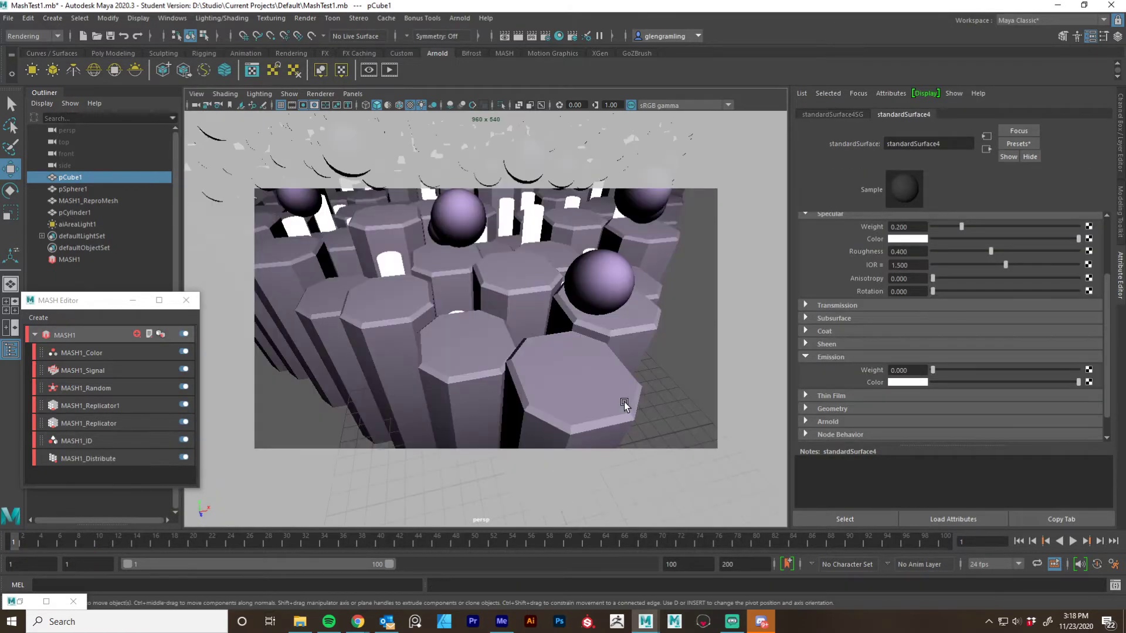
scroll(624, 402, "down", 8)
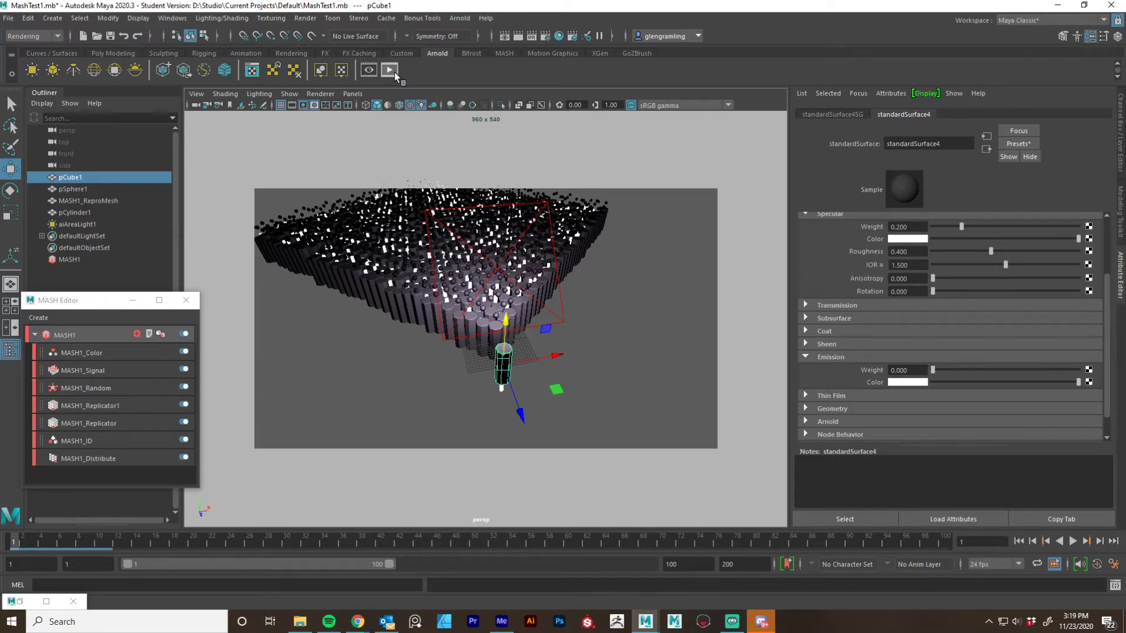
left_click(559, 37)
double_click(551, 50)
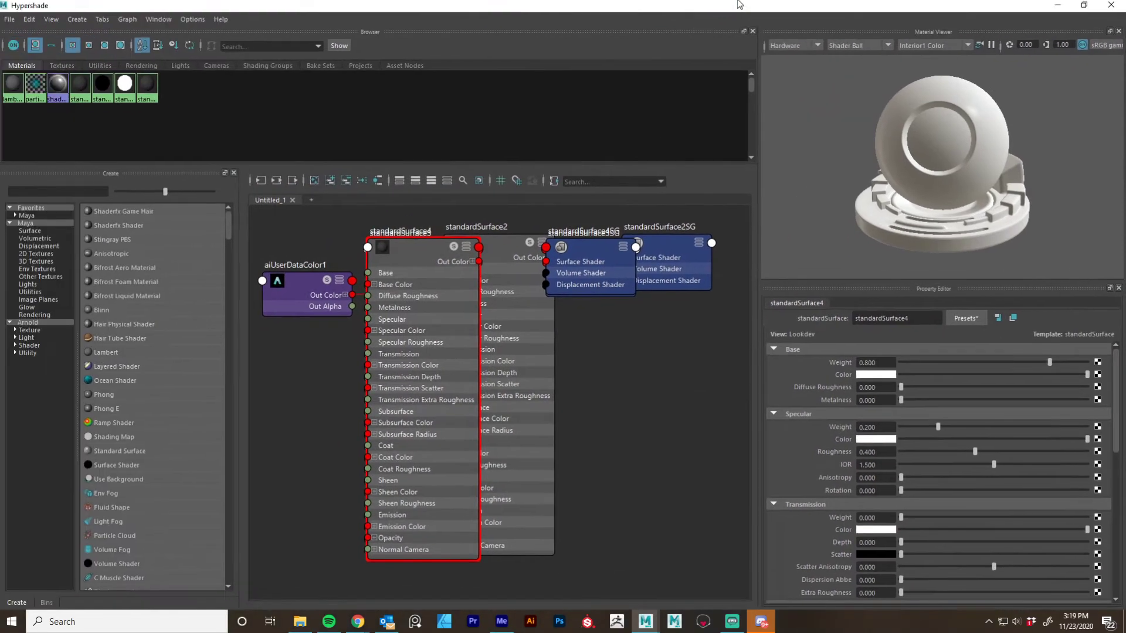
left_click_drag(443, 15, 491, 20)
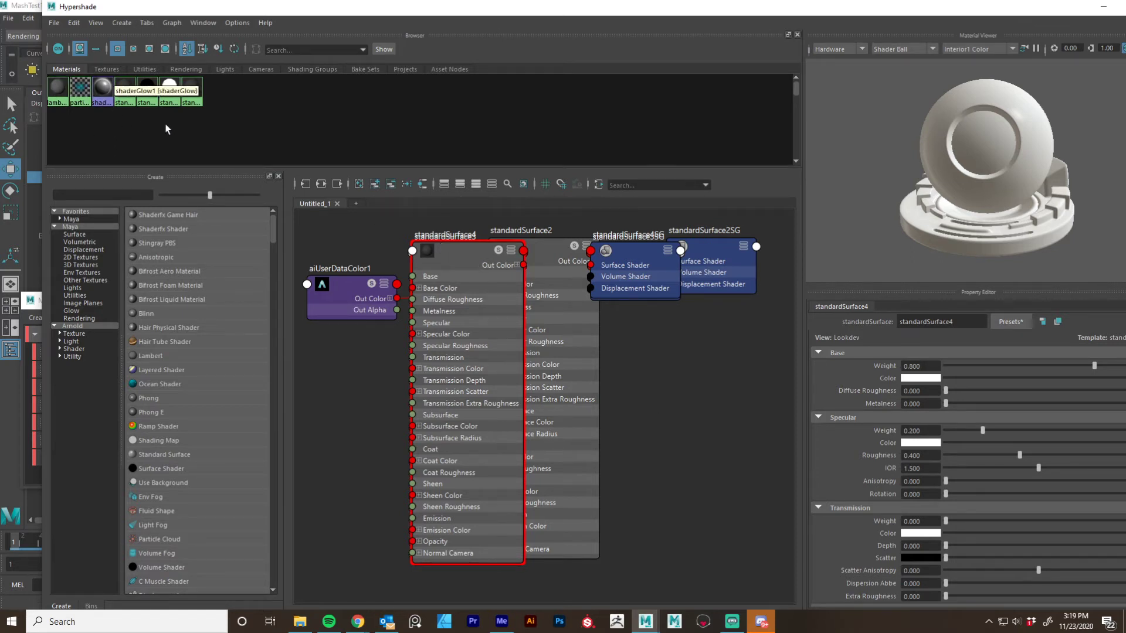
left_click_drag(452, 254, 397, 270)
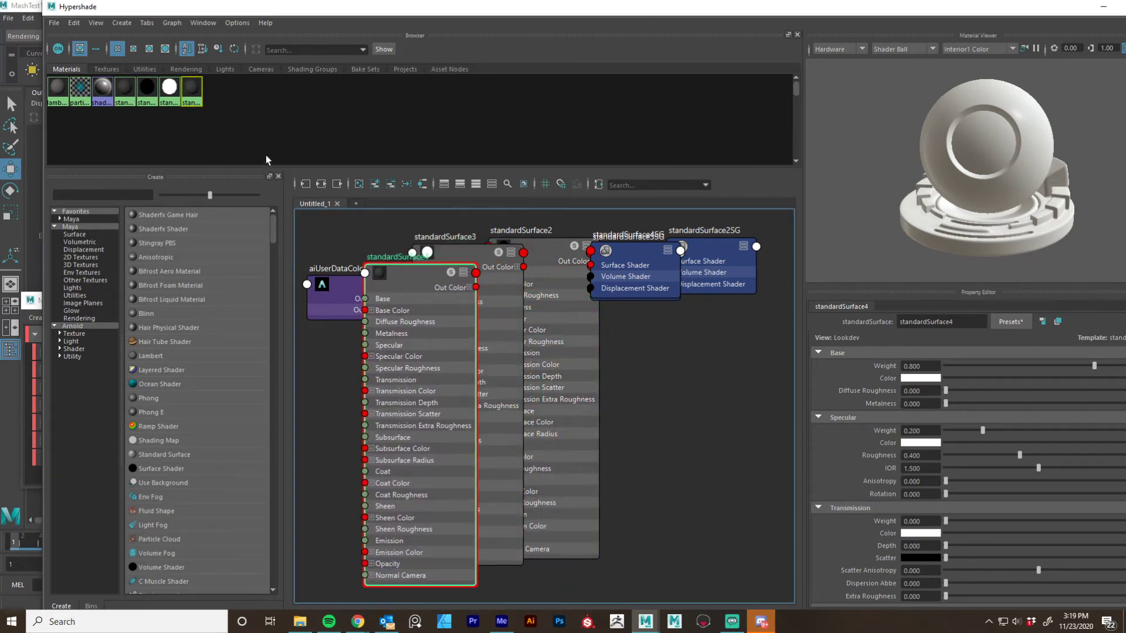
left_click(321, 183)
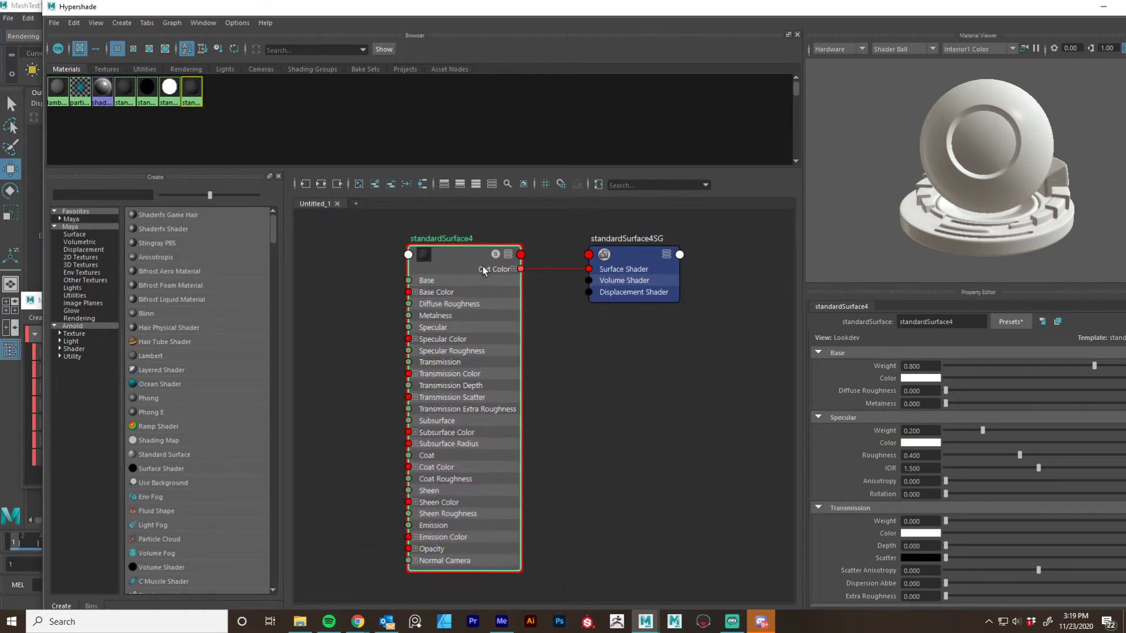
left_click_drag(467, 227, 652, 309)
left_click_drag(468, 260, 617, 244)
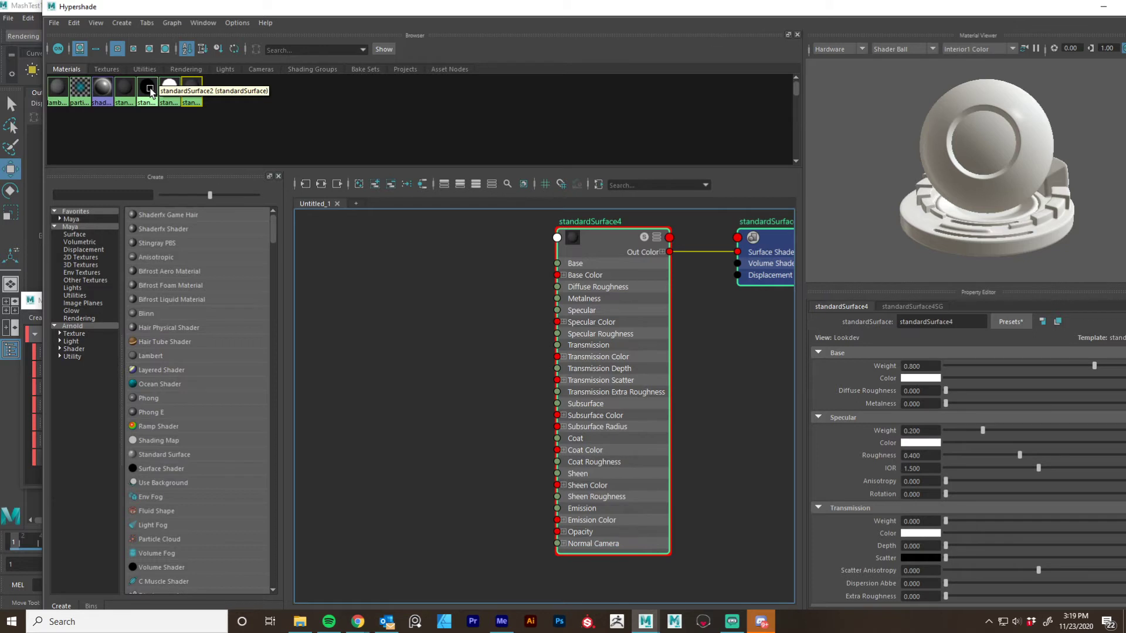
Add the standardSurface2 network to the graph and place the aiUserDataColor1 node beside standardSurface4
left_click(150, 91)
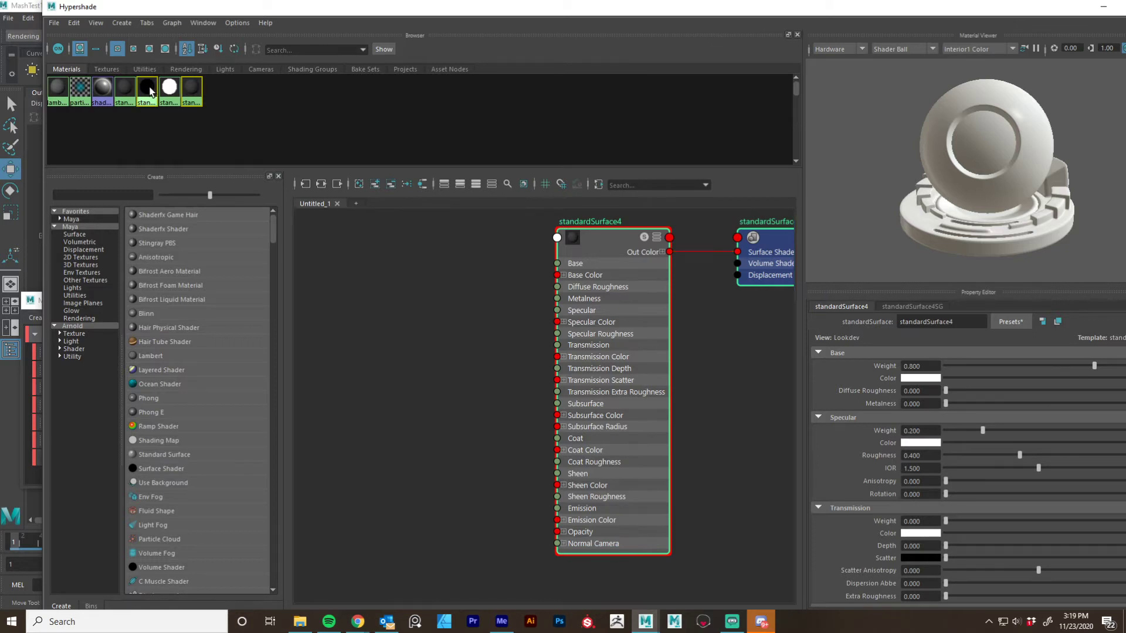
left_click(321, 185)
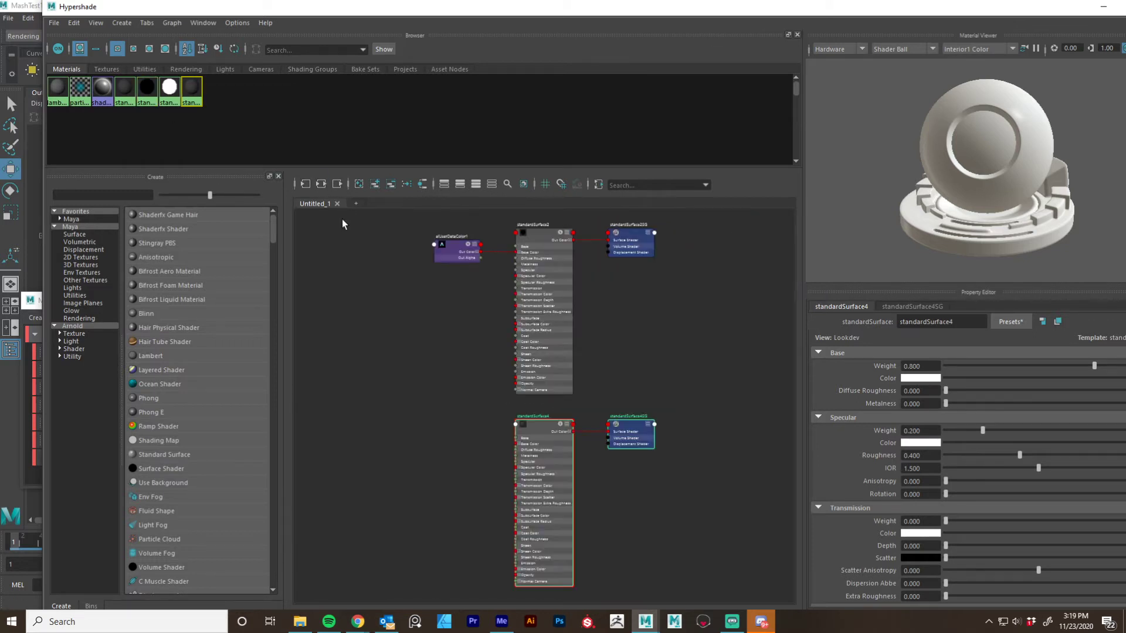
left_click_drag(462, 269, 343, 435)
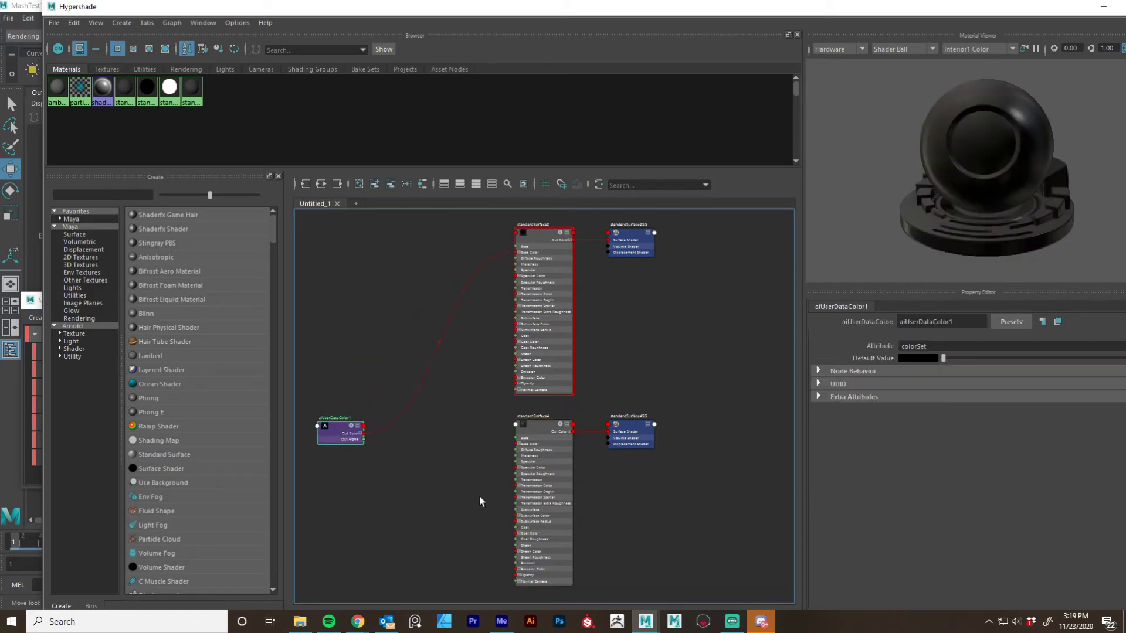
Connect the Out Color of aiUserDataColor1 to both the Base Color and the Specular Color of standardSurface4
middle_click_drag(480, 500, 511, 420, "alt")
right_click_drag(510, 420, 761, 471, "alt")
right_click_drag(516, 459, 488, 455, "alt")
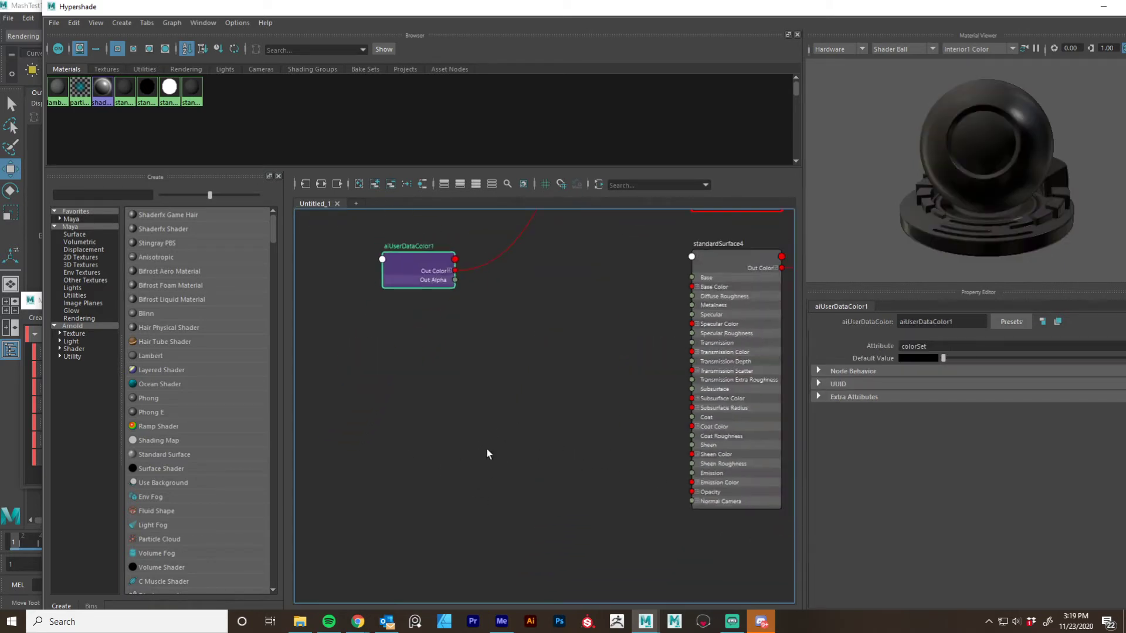
middle_click_drag(612, 424, 482, 446, "alt")
left_click(604, 312)
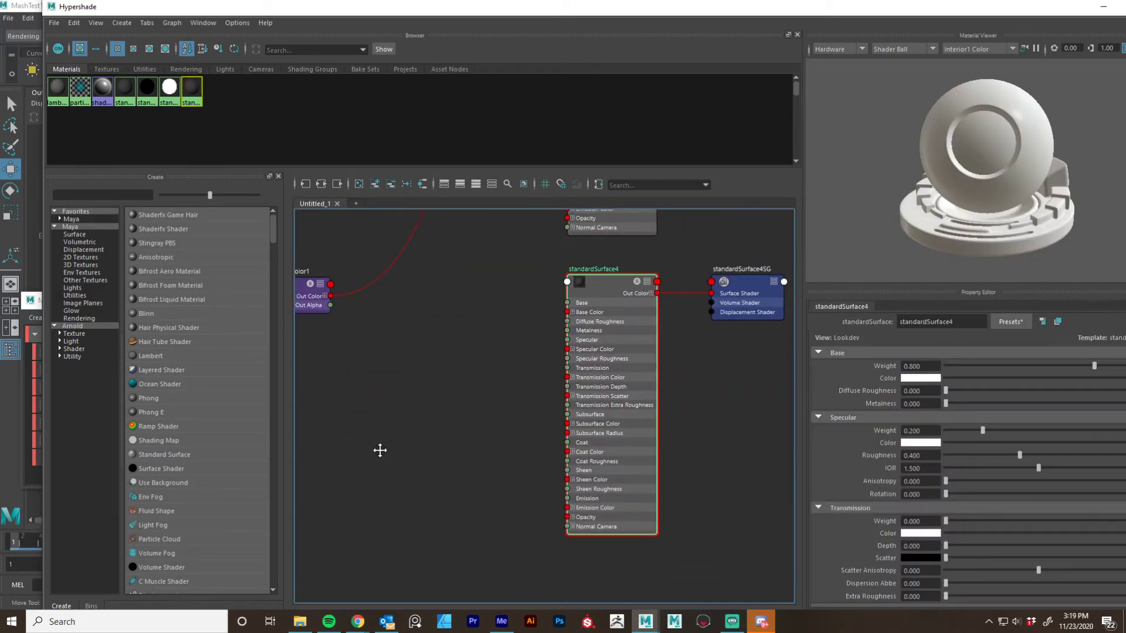
middle_click_drag(380, 449, 431, 447, "alt")
middle_click_drag(535, 341, 880, 381)
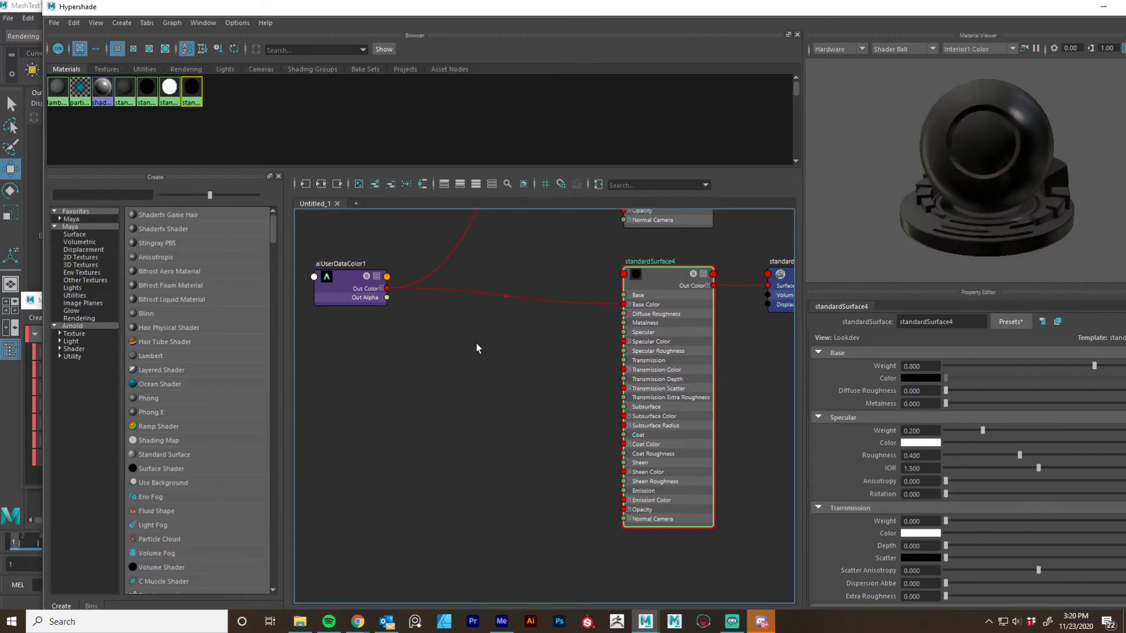
middle_click_drag(350, 287, 880, 443)
Reposition the aiUserDataColor1 node between the two material networks and close the Hypershade
middle_click_drag(491, 478, 453, 459, "alt")
right_click_drag(712, 432, 686, 435, "alt")
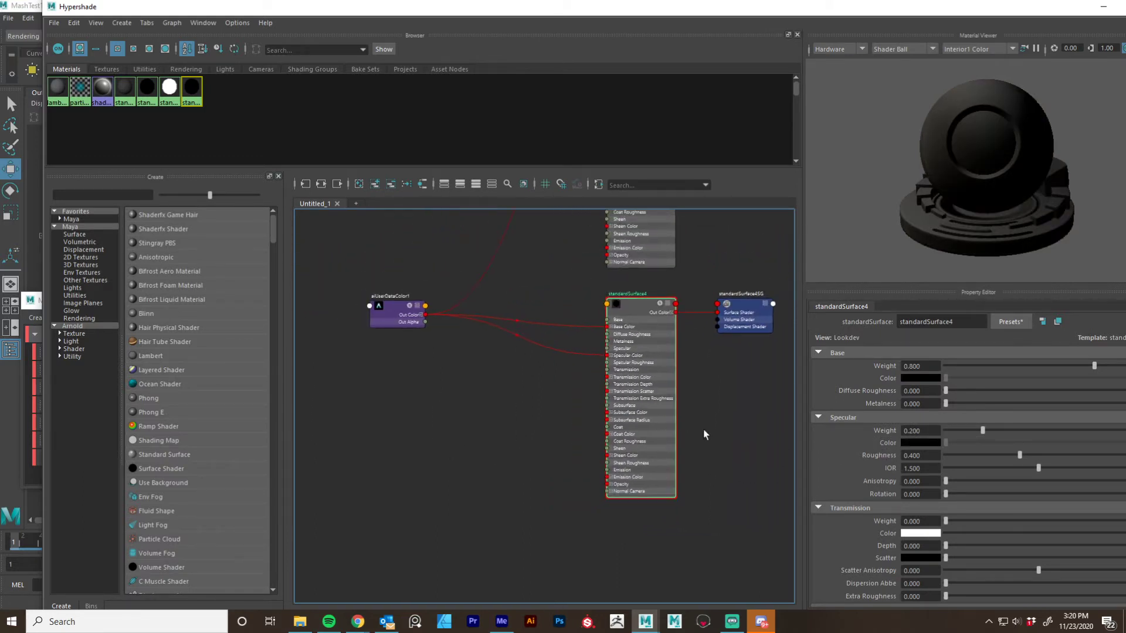
middle_click_drag(706, 428, 596, 512, "alt")
right_click_drag(683, 487, 655, 483, "alt")
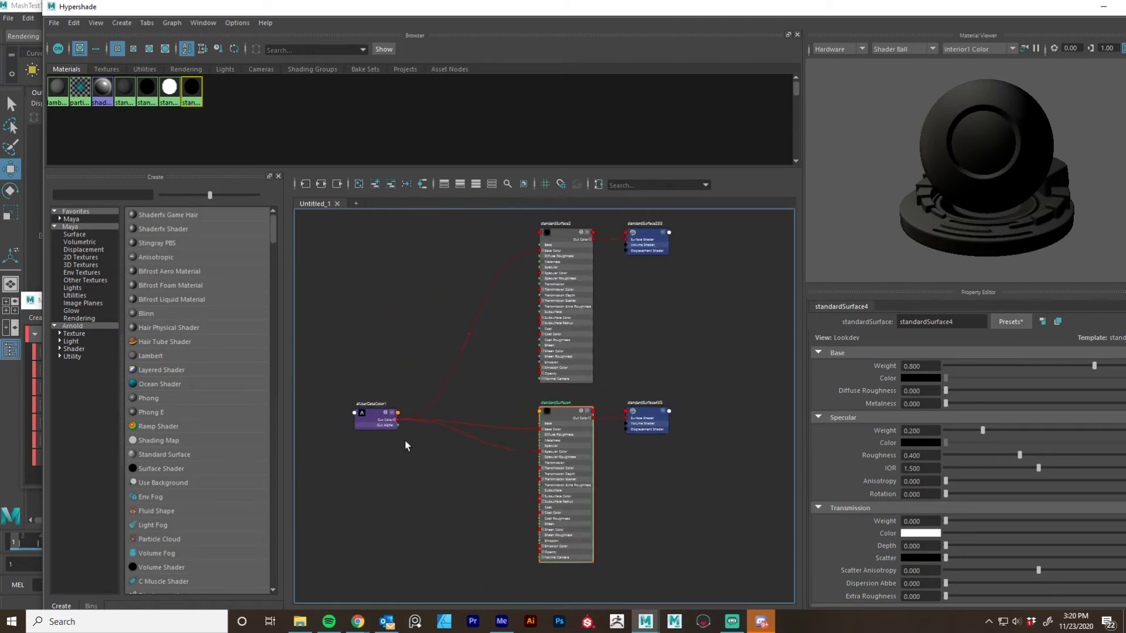
left_click_drag(381, 423, 371, 372)
middle_click_drag(483, 366, 481, 390, "alt")
right_click_drag(484, 391, 492, 413, "alt")
middle_click_drag(491, 440, 531, 465, "alt")
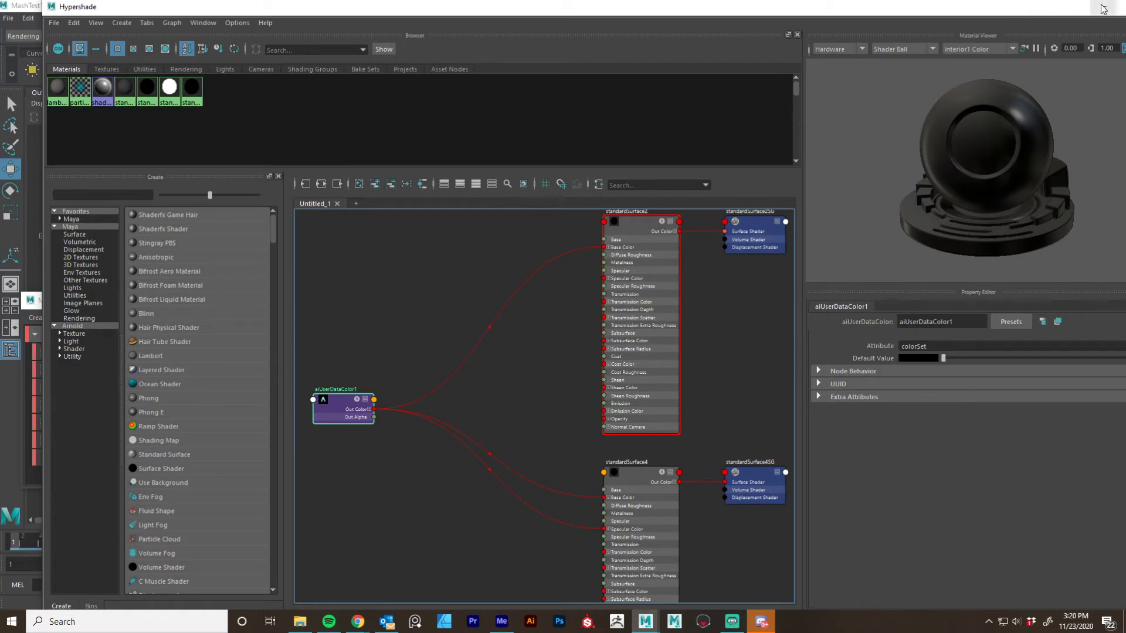
left_click_drag(1103, 9, 620, 52)
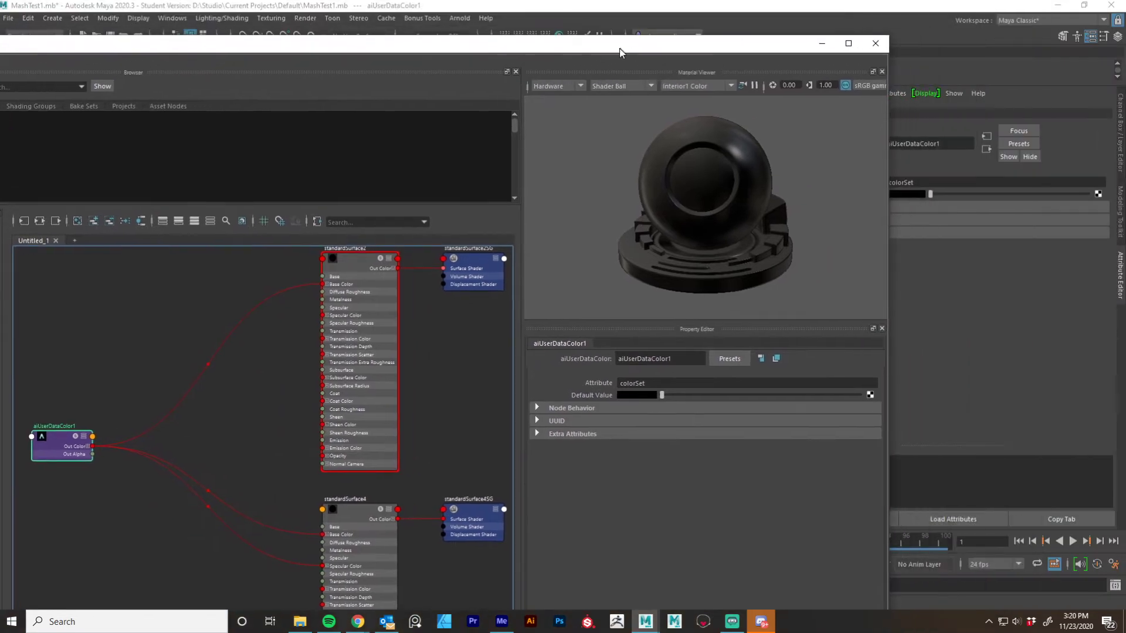
left_click(875, 43)
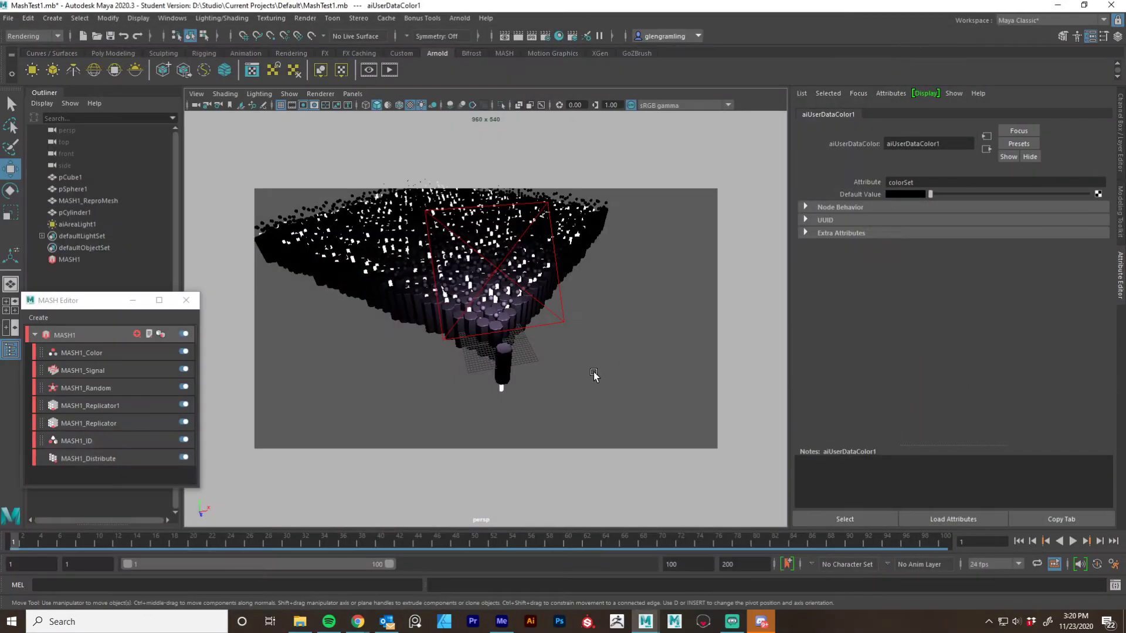
Open the attributes of pCube1's standardSurface4 material and set its base Metalness to 1
scroll(432, 404, "up", 5)
left_click(518, 402)
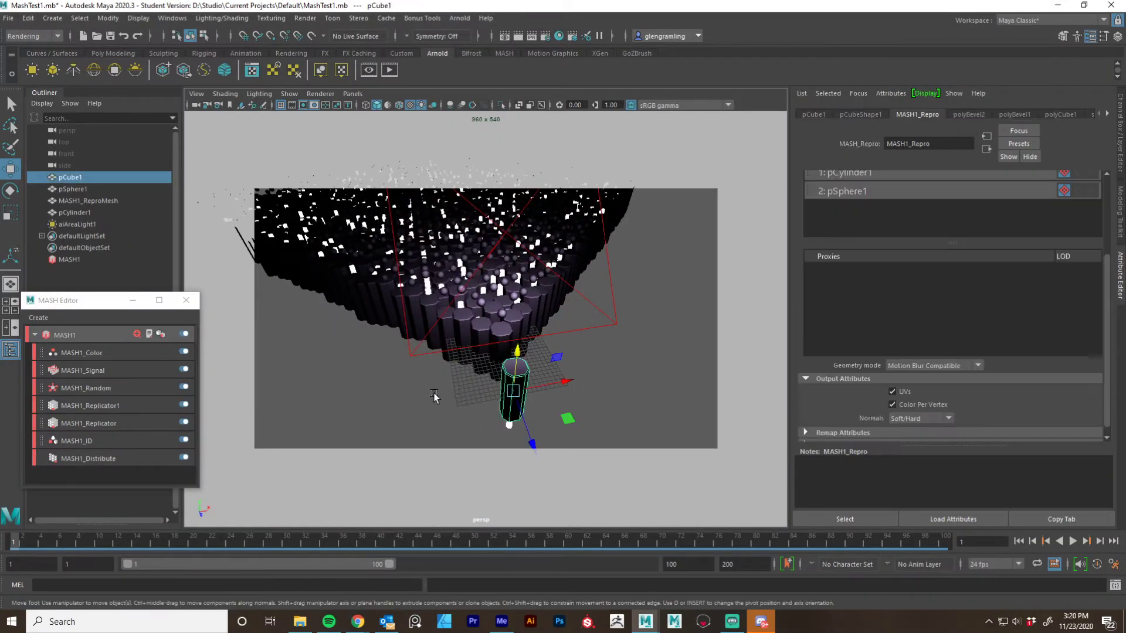
left_click_drag(434, 394, 432, 391, "alt")
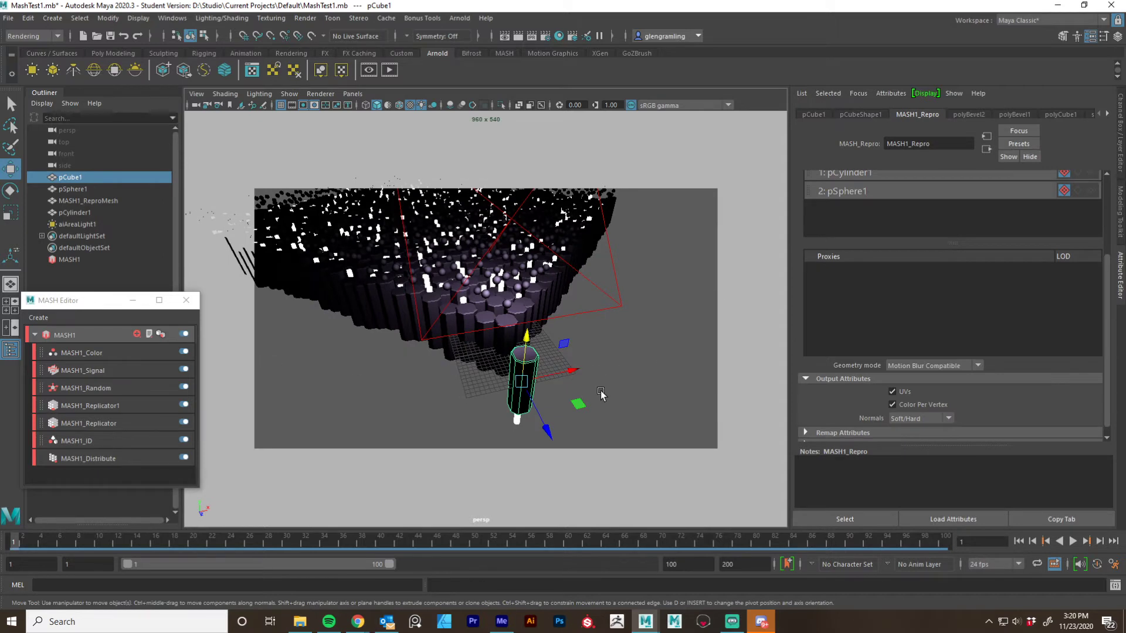
right_click_drag(519, 356, 540, 592)
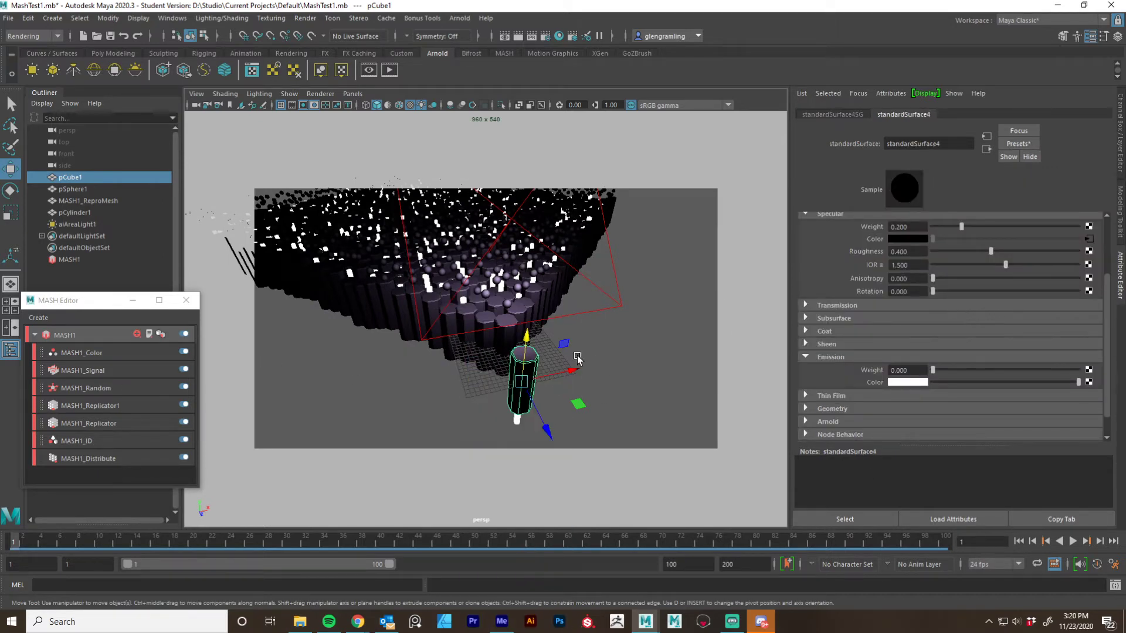
scroll(934, 317, "up", 3)
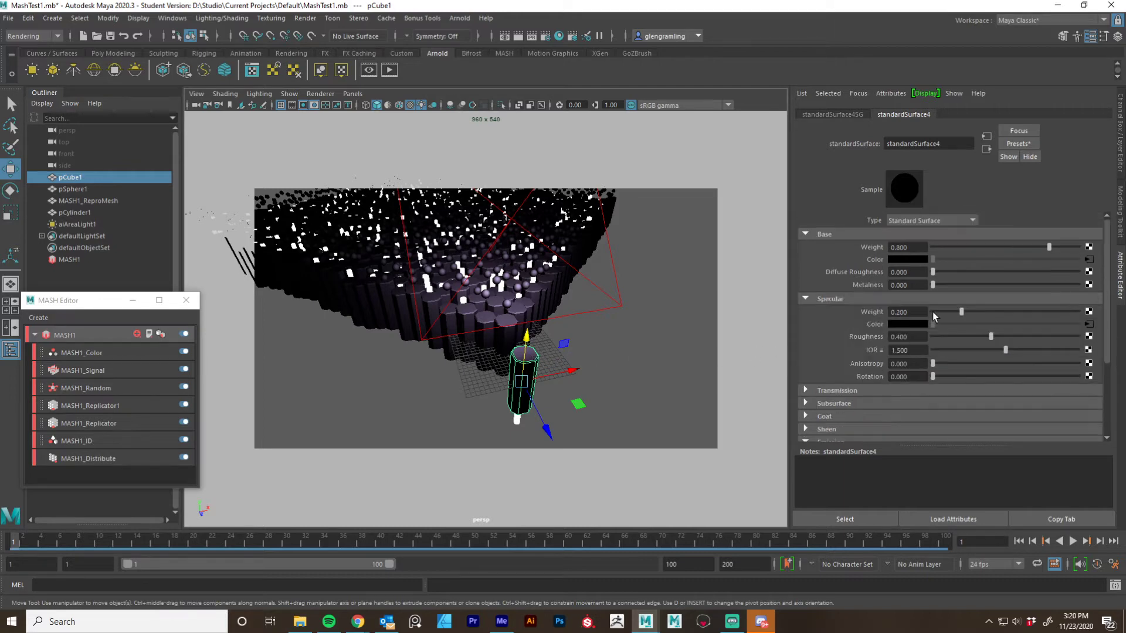
left_click_drag(934, 286, 1094, 291)
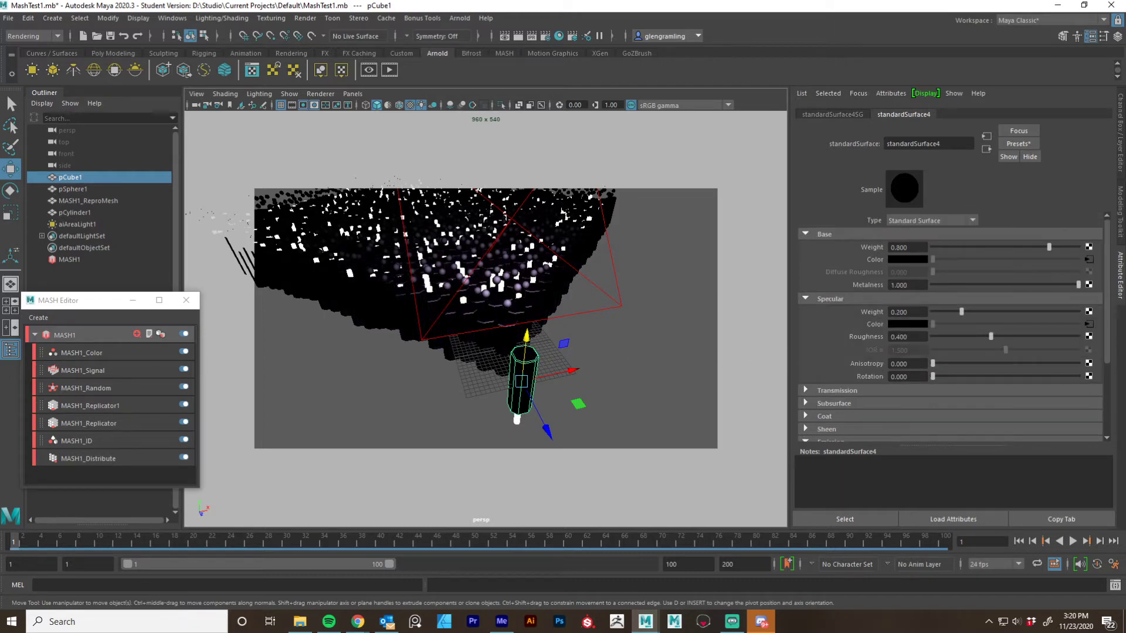
Frame the perspective view close above the MASH array so the objects fill the whole render gate
left_click_drag(322, 404, 320, 402, "alt")
right_click_drag(320, 402, 548, 389, "alt")
left_click_drag(545, 347, 570, 431, "alt")
right_click_drag(571, 431, 607, 387, "alt")
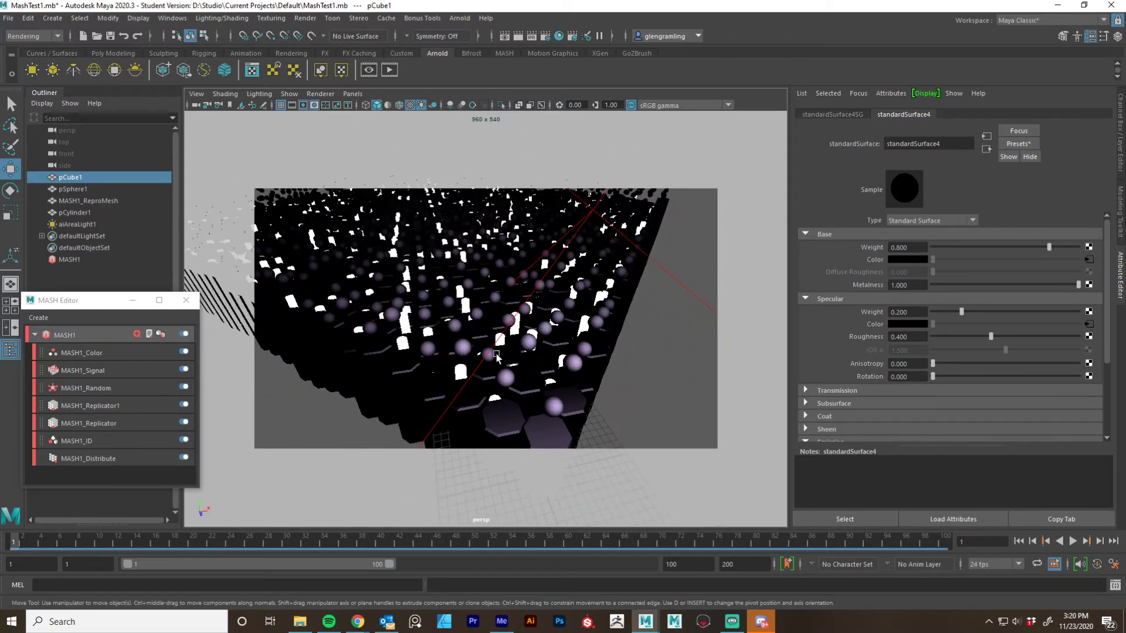
left_click_drag(494, 352, 417, 332, "alt")
right_click_drag(417, 332, 563, 306, "alt")
left_click_drag(514, 302, 491, 412, "alt")
left_click_drag(482, 370, 473, 388, "alt")
middle_click_drag(459, 375, 512, 377, "alt")
right_click_drag(513, 377, 523, 376, "alt")
middle_click_drag(523, 376, 532, 372, "alt")
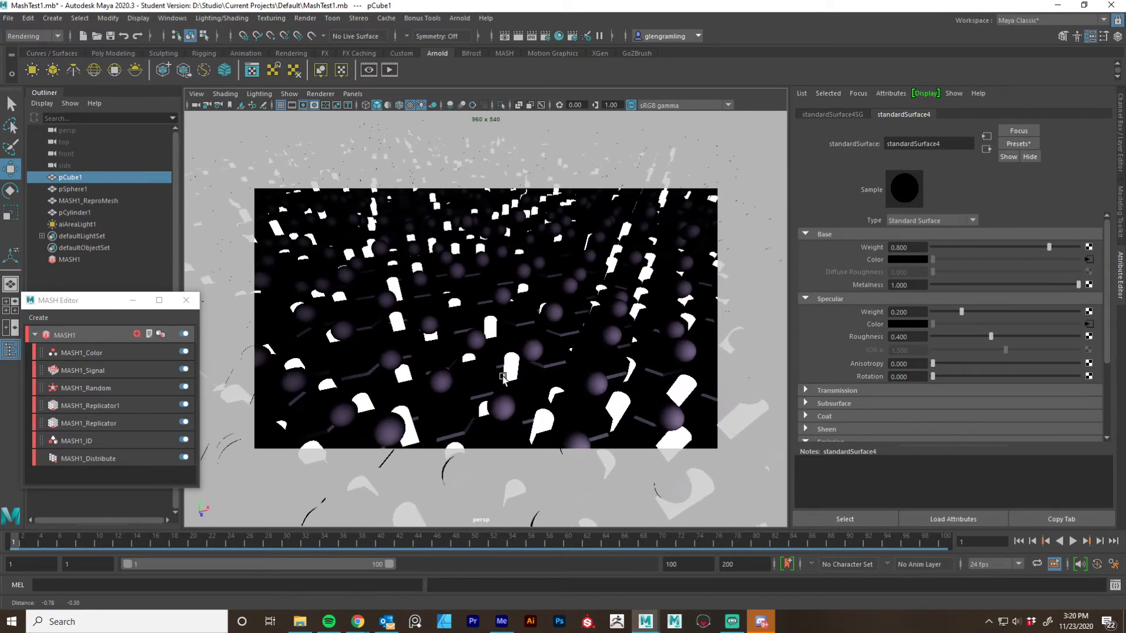
Move the MASH Editor slightly aside and save the MashTest1.mb scene
left_click_drag(104, 300, 100, 279)
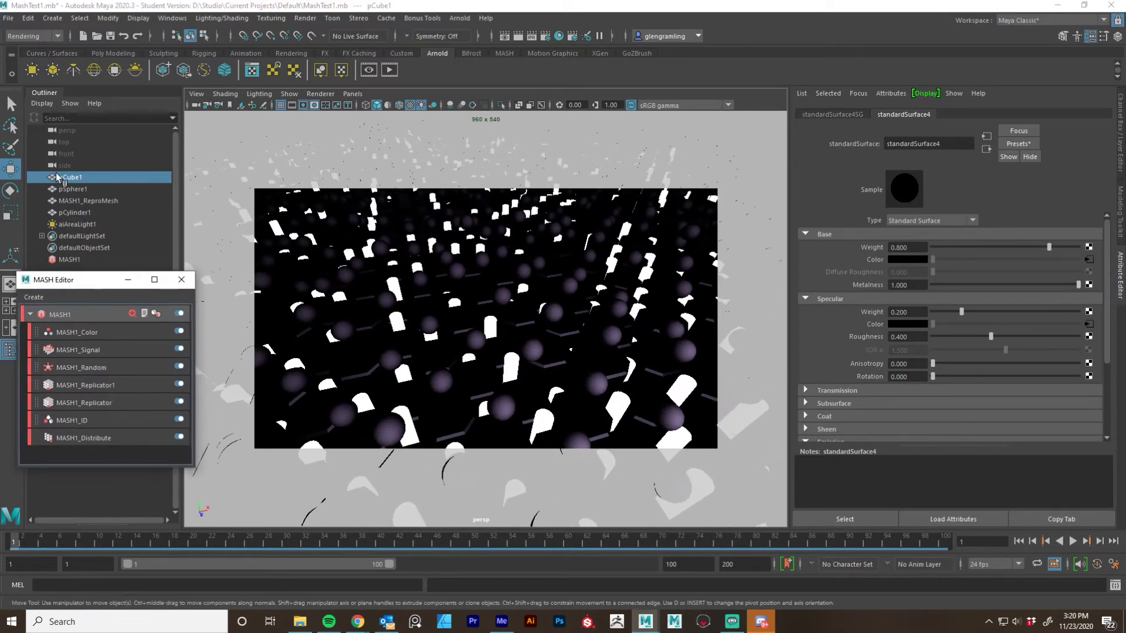
key("q")
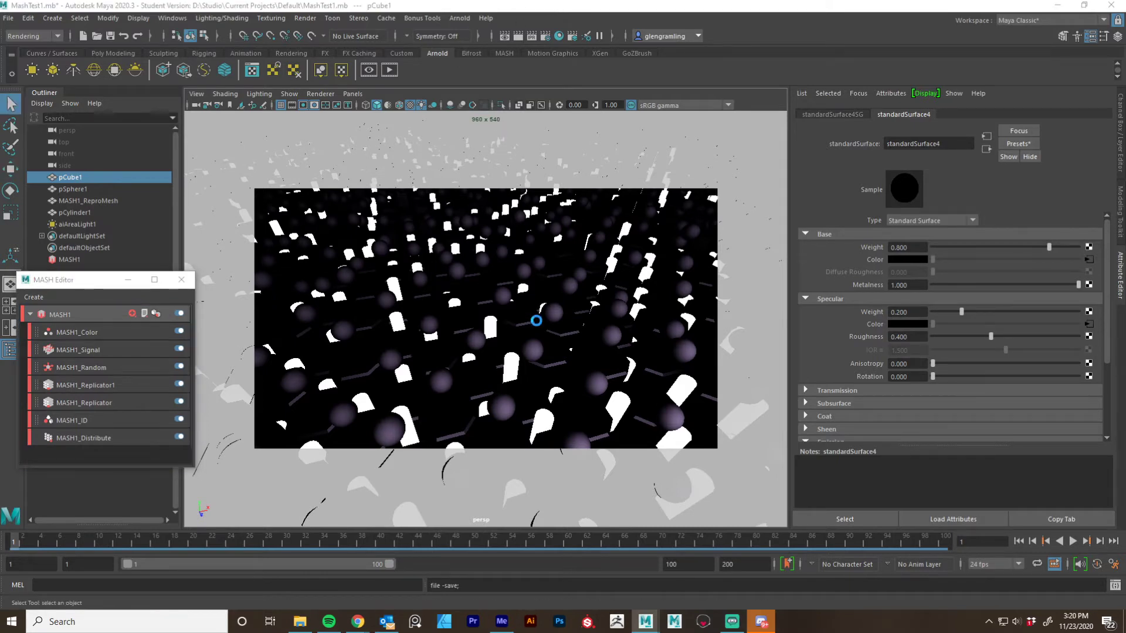
key("ctrl+s")
left_click(536, 320)
key("w")
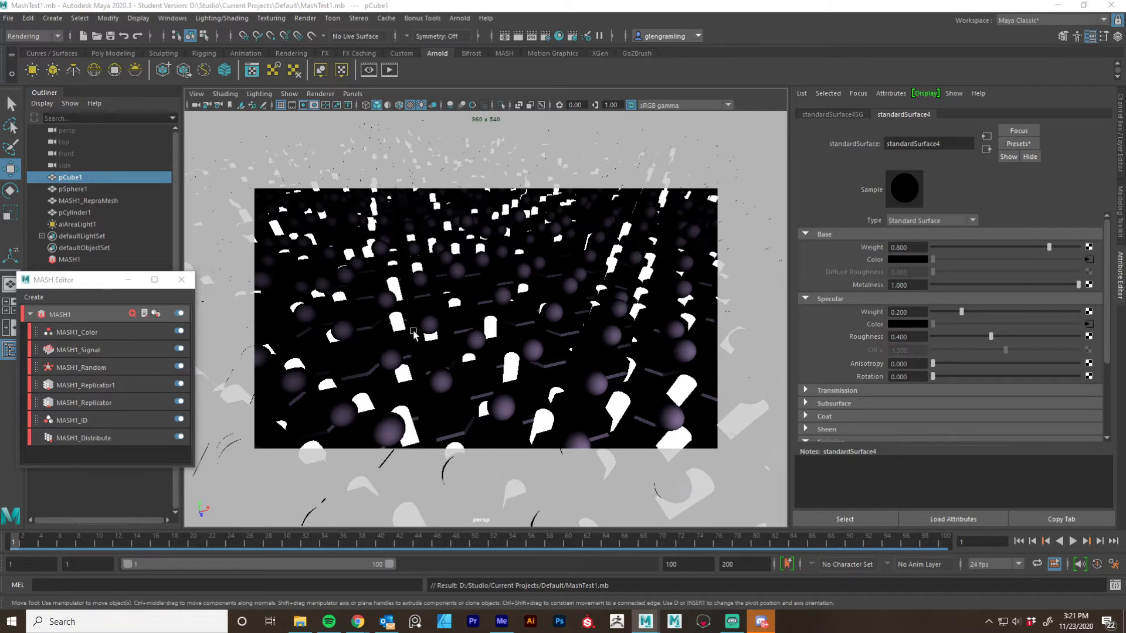
Set the standardSurface4 specular Roughness to about 0.764 and specular Weight to about 0.386
left_click_drag(102, 285, 107, 262)
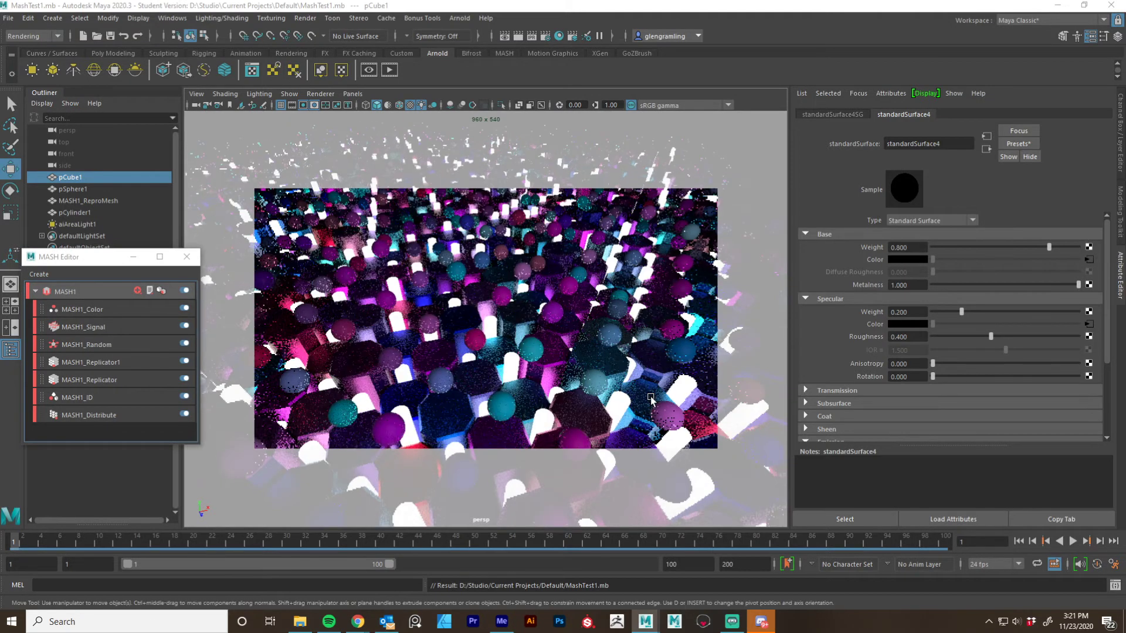
scroll(987, 315, "down", 1)
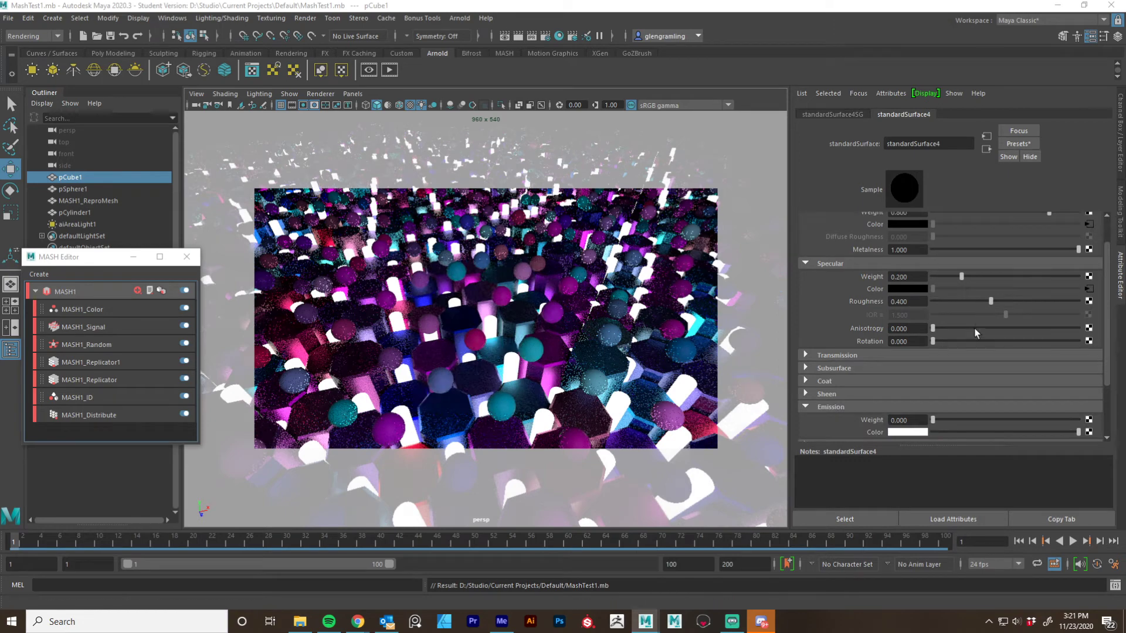
left_click_drag(991, 302, 1035, 301)
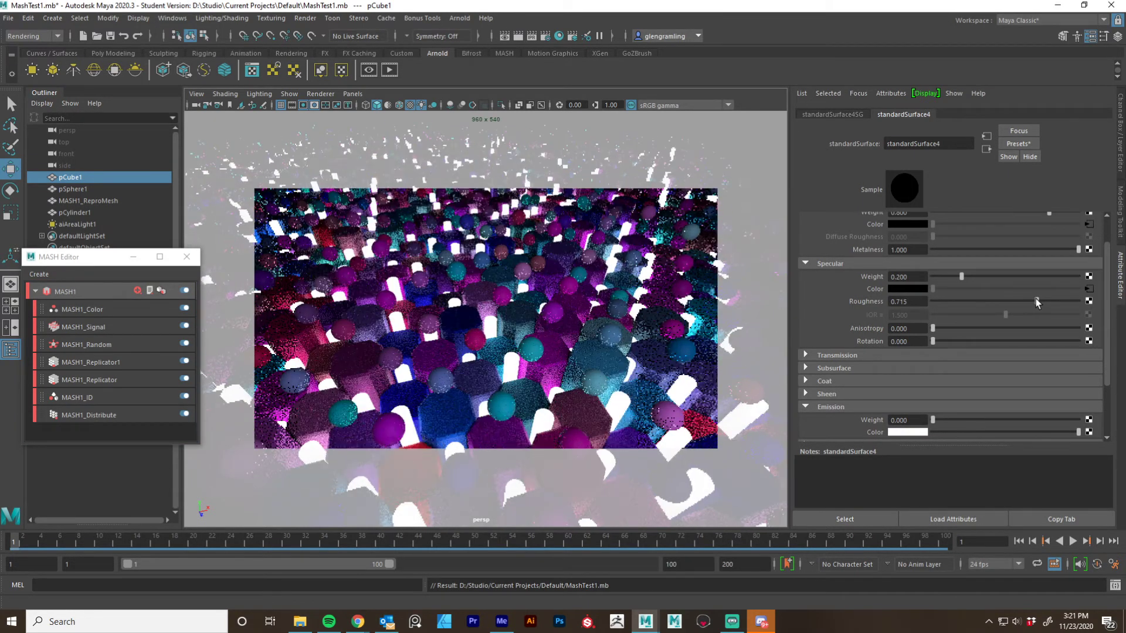
left_click_drag(1036, 301, 1033, 301)
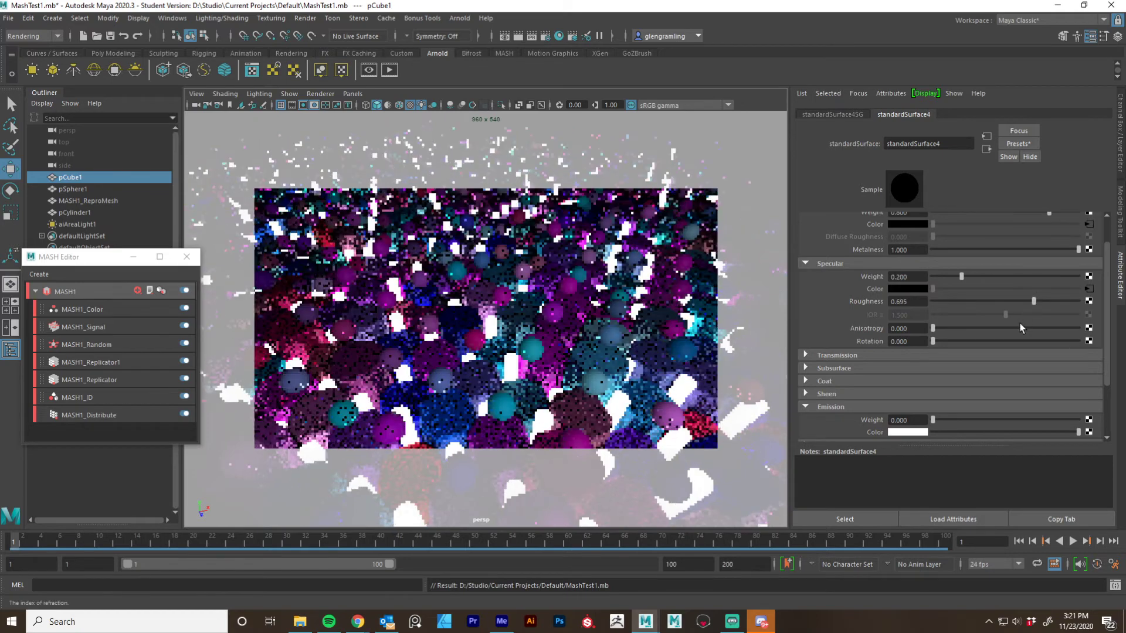
scroll(950, 329, "down", 2)
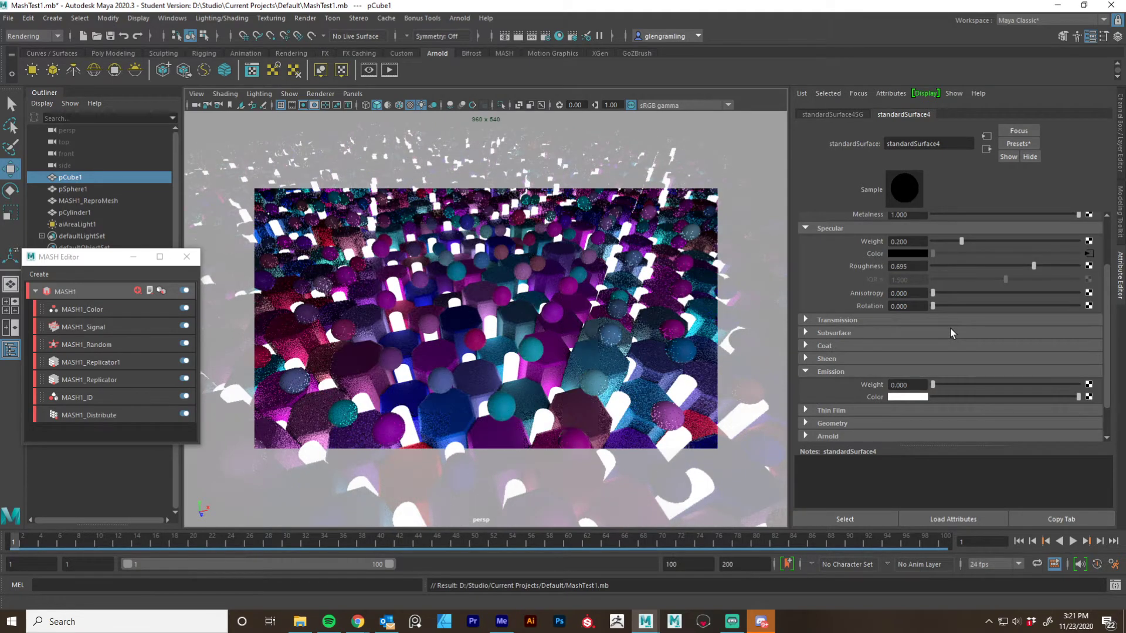
scroll(950, 328, "down", 1)
scroll(929, 323, "up", 1)
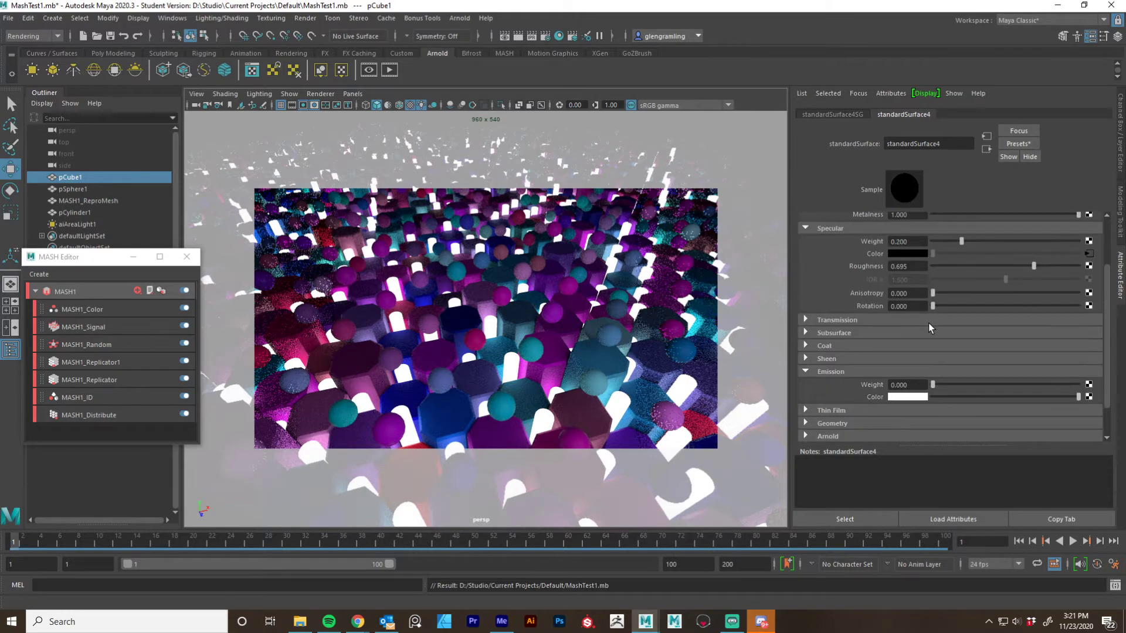
mouse_move(1032, 266)
left_mouse_down()
mouse_move(946, 267)
mouse_move(1043, 269)
left_mouse_up()
left_click_drag(963, 242, 988, 245)
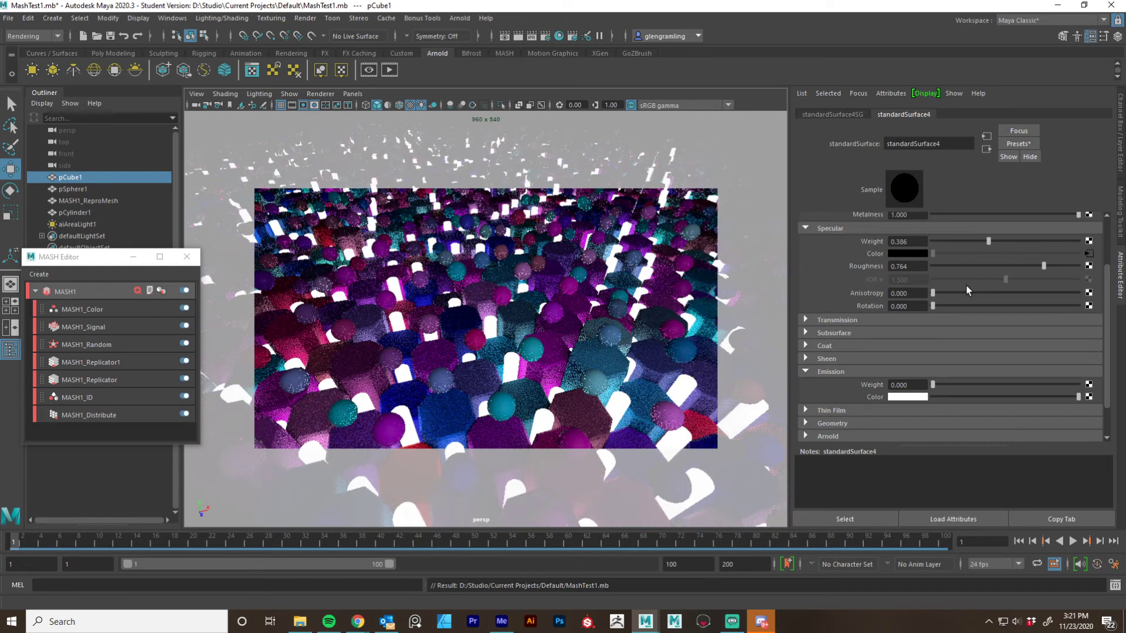
scroll(967, 290, "down", 2)
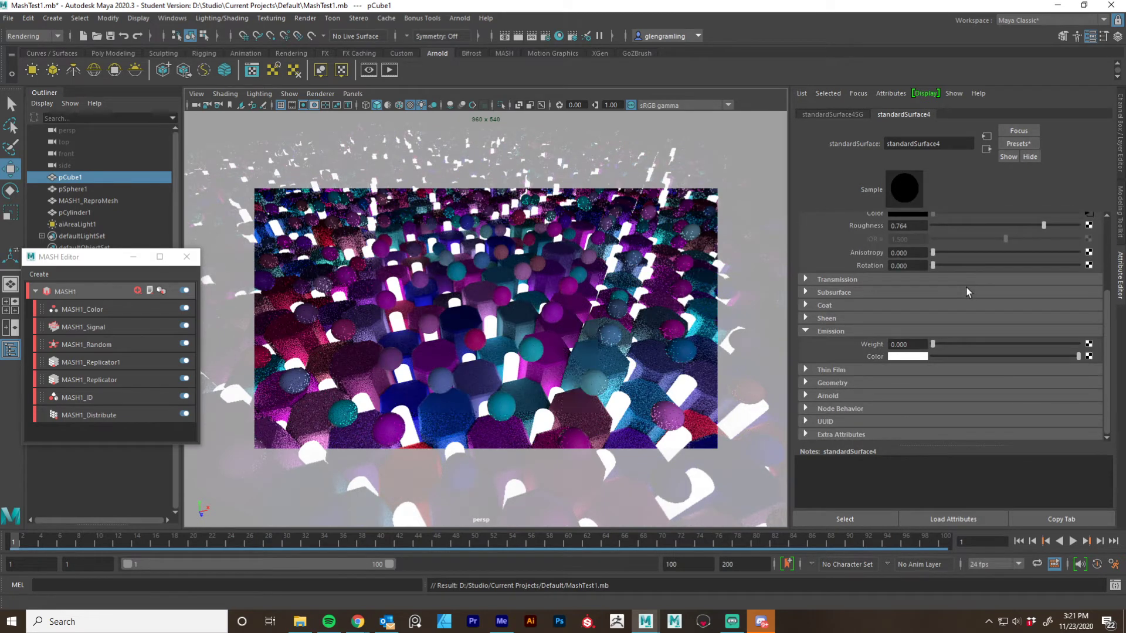
scroll(967, 291, "up", 2)
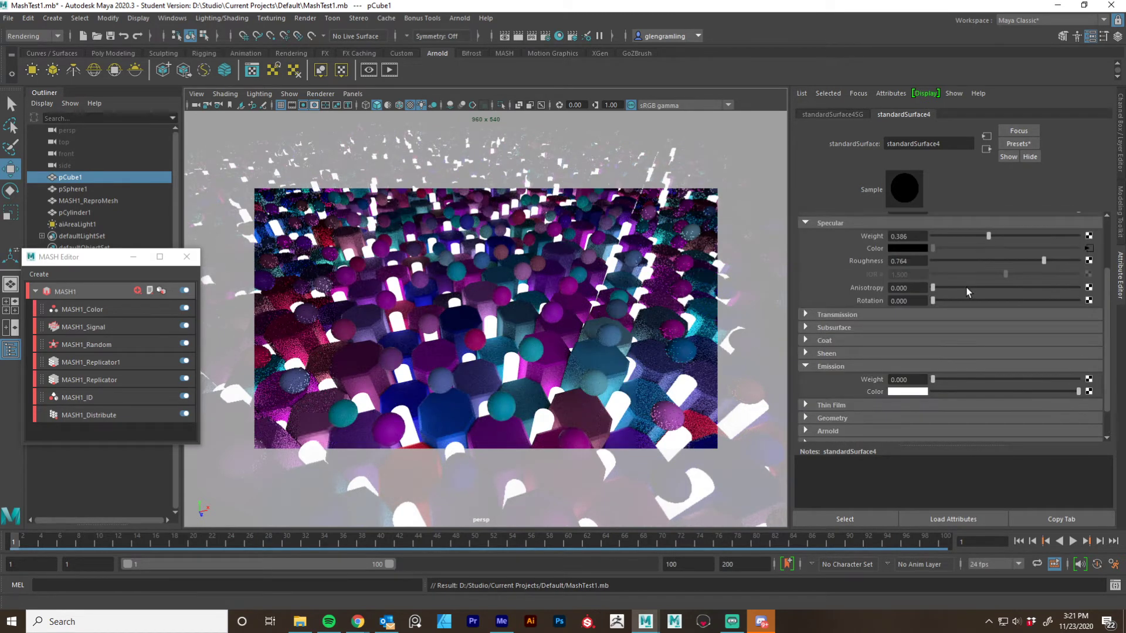
scroll(966, 289, "down", 2)
scroll(965, 289, "up", 2)
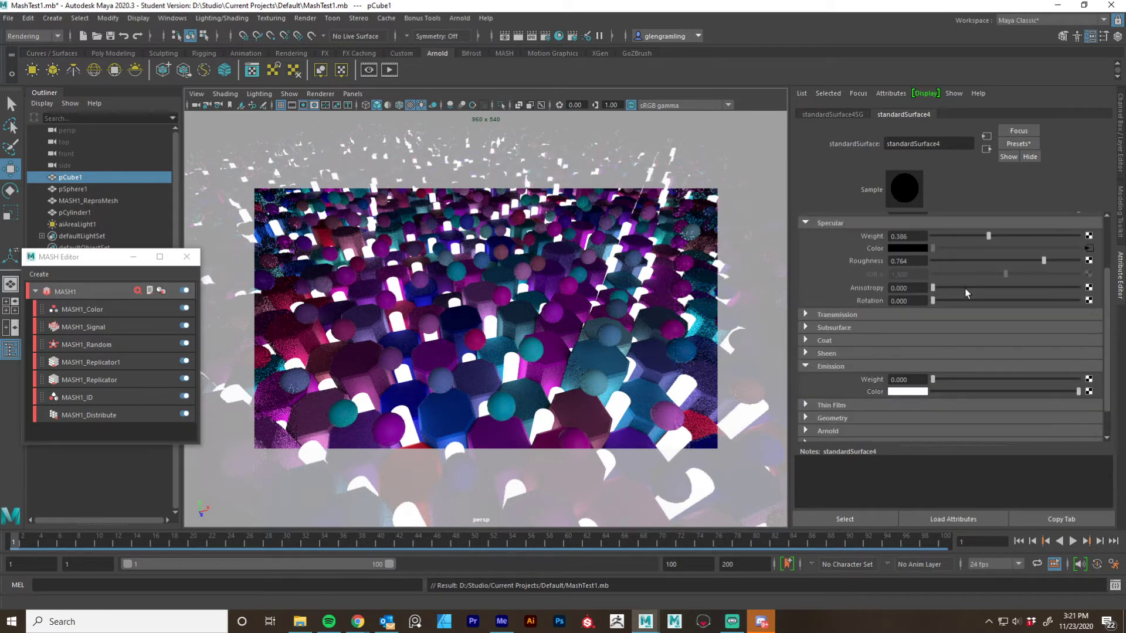
scroll(967, 292, "down", 2)
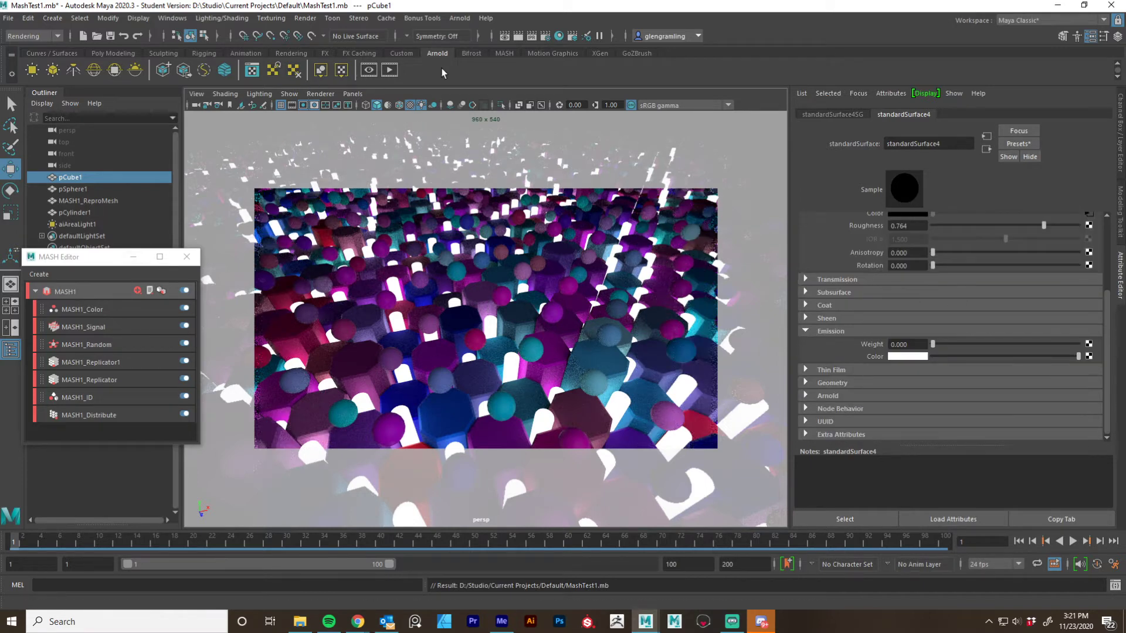
Load the standardSurface2 material's attributes from the Hypershade and move its window out of the way
left_click(559, 36)
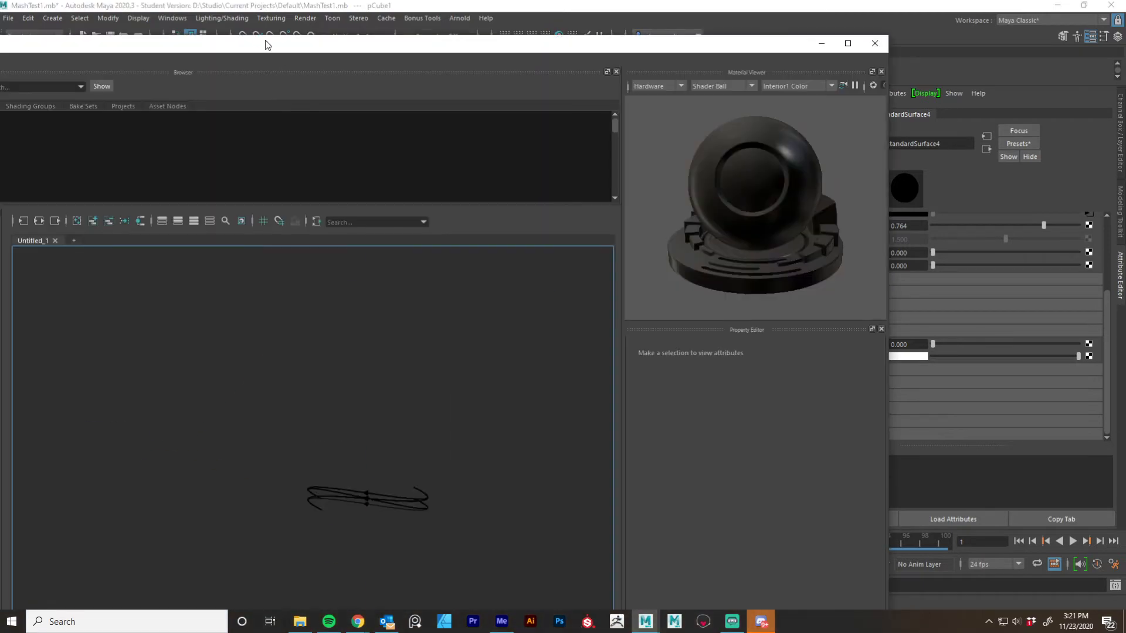
left_click_drag(265, 42, 679, 37)
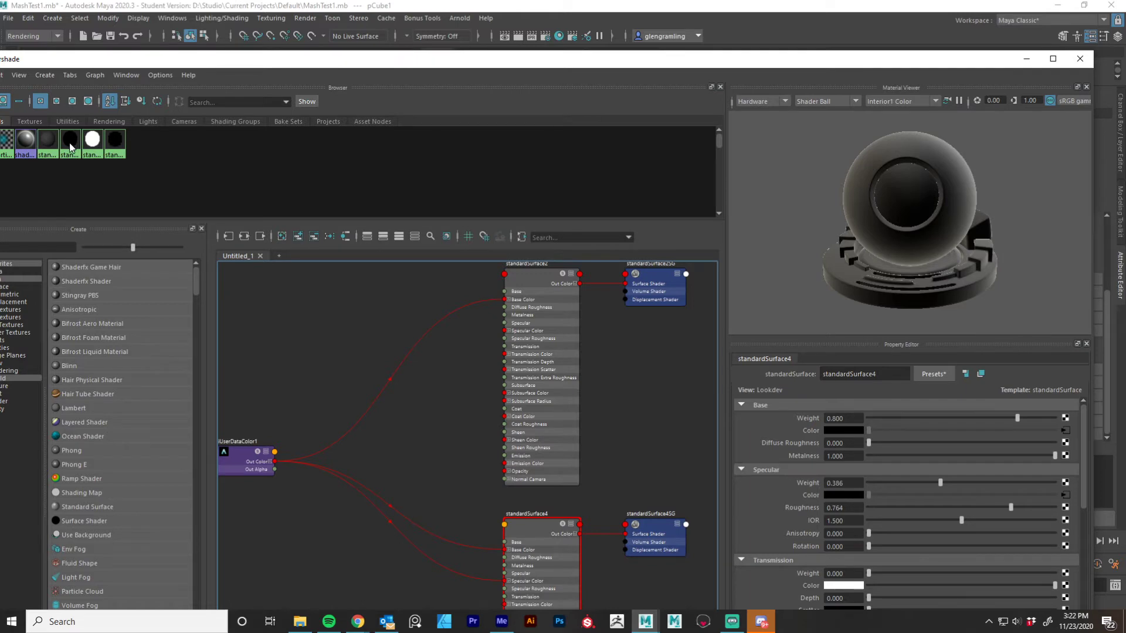
left_click(70, 144)
left_click_drag(421, 57, 0, 39)
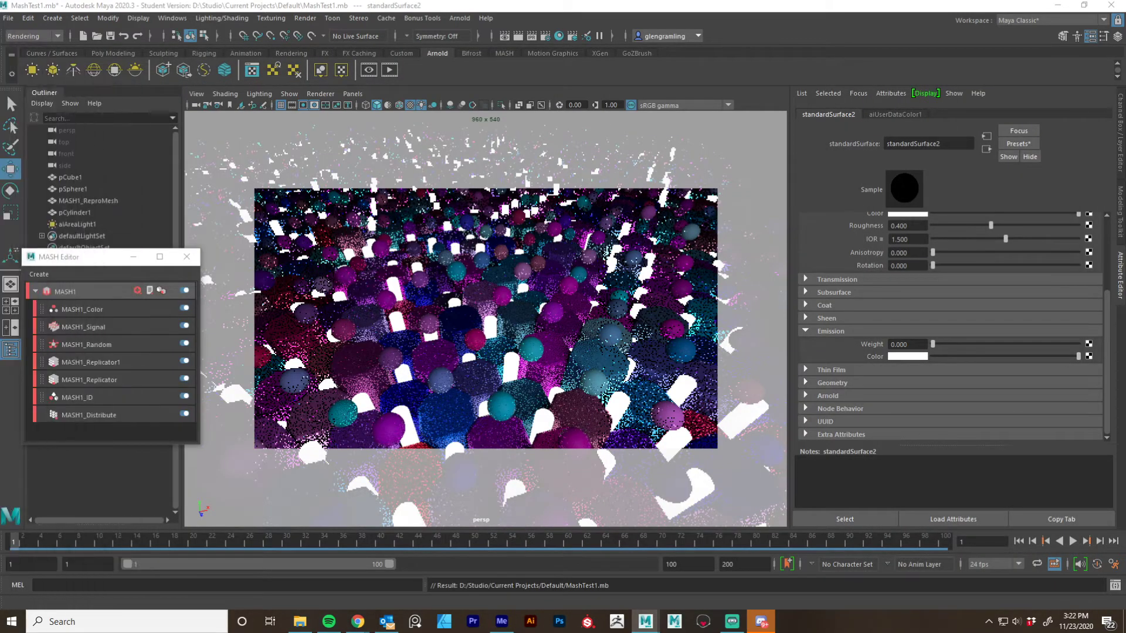
Set the standardSurface2 base Diffuse Roughness to about 0.297 and base Weight to about 0.911
scroll(973, 354, "up", 3)
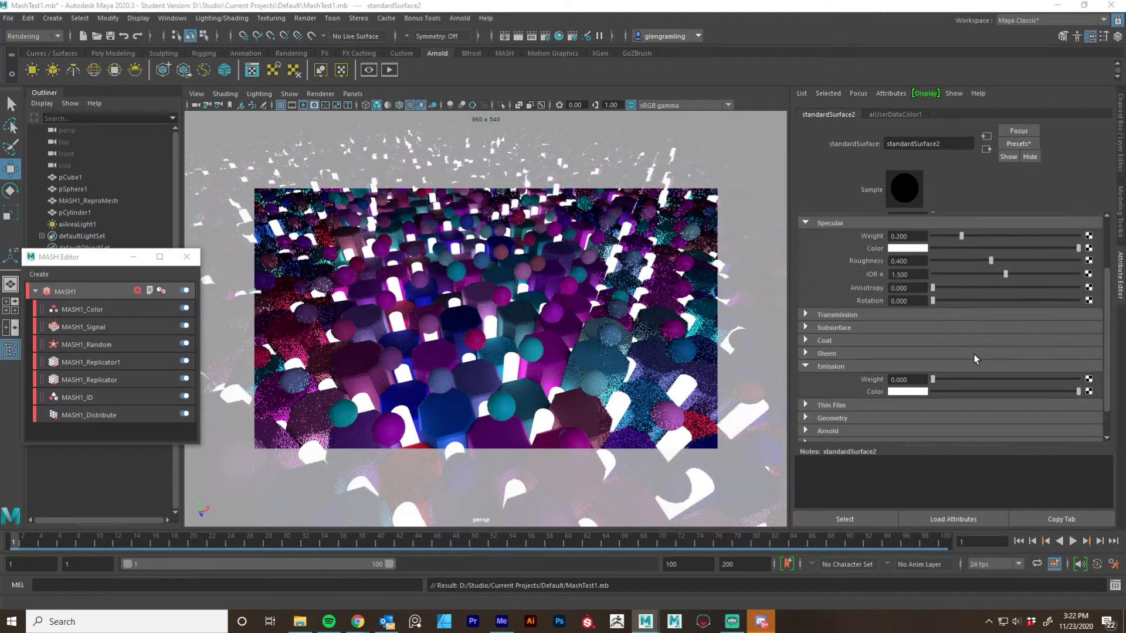
scroll(932, 285, "up", 1)
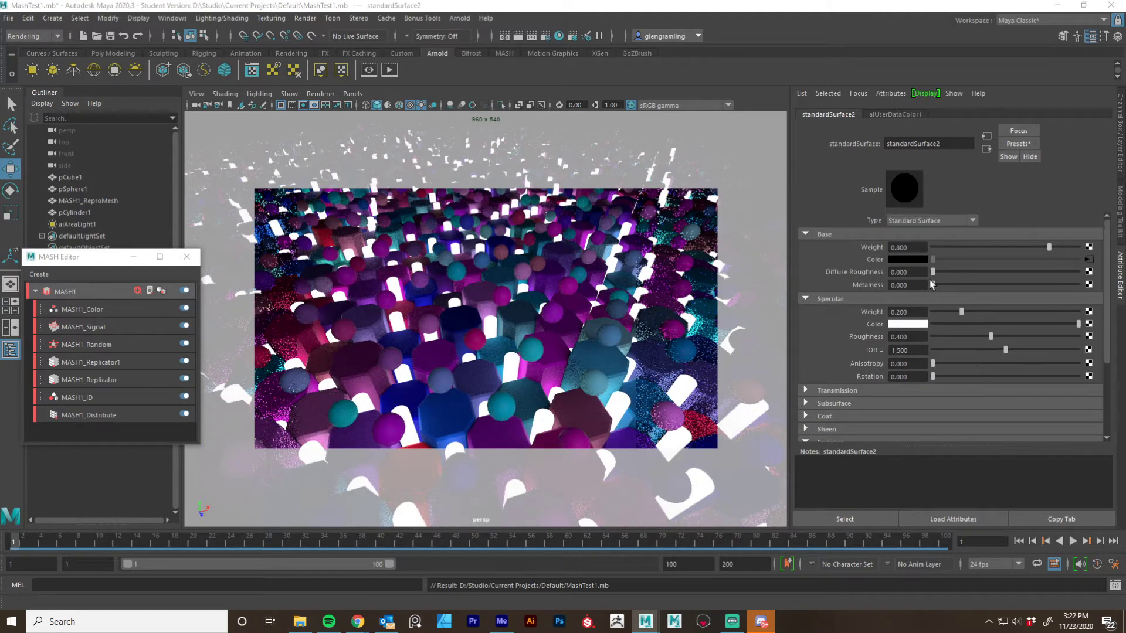
left_click_drag(933, 272, 975, 272)
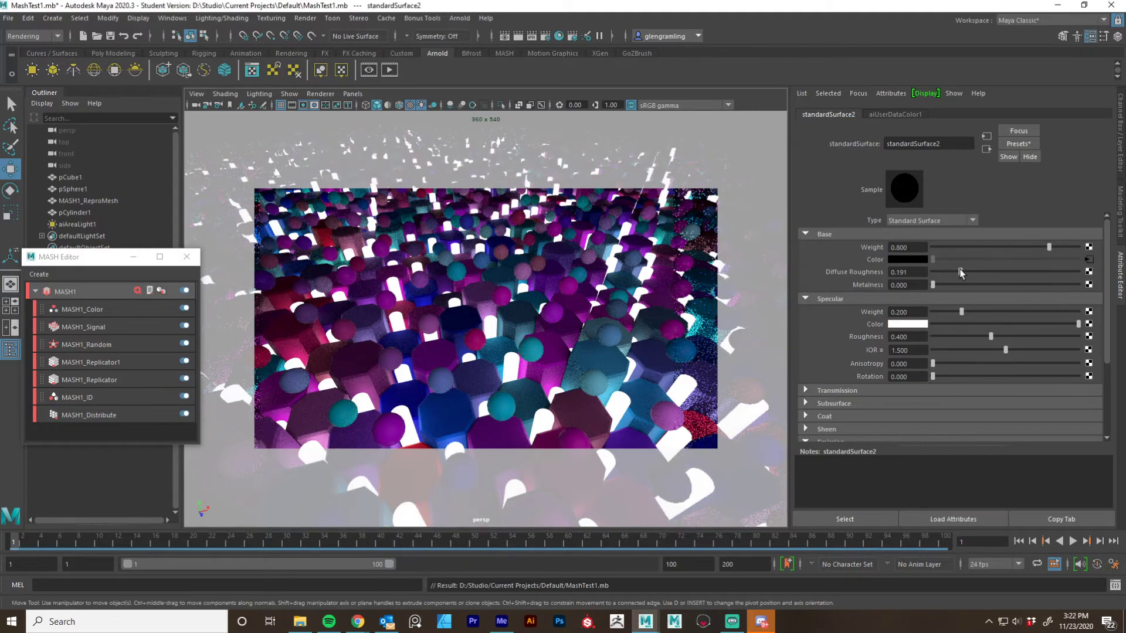
left_click_drag(1051, 245, 1065, 247)
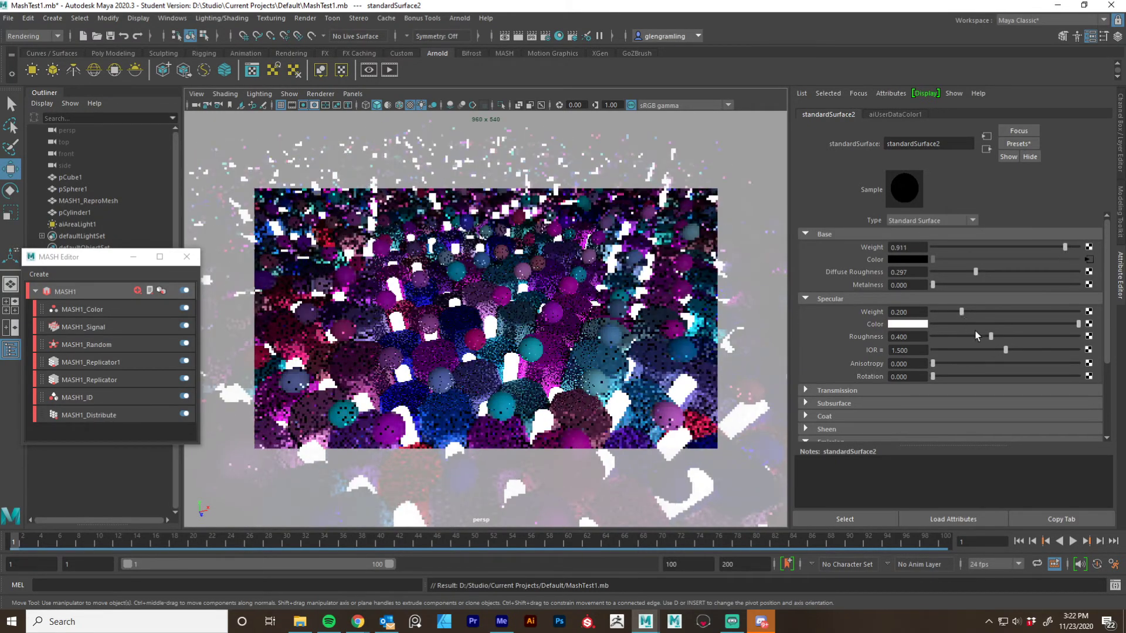
Set the standardSurface2 specular Weight to about 0.598 and specular Roughness to about 0.622
left_click_drag(965, 312, 1019, 313)
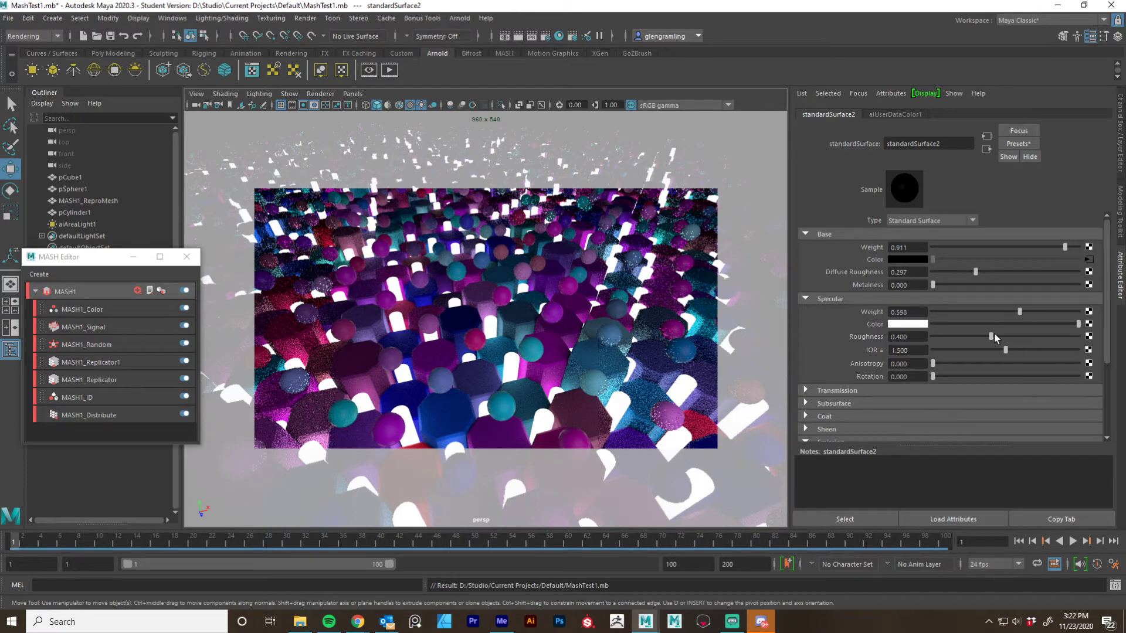
left_click_drag(991, 337, 995, 337)
left_click(1030, 336)
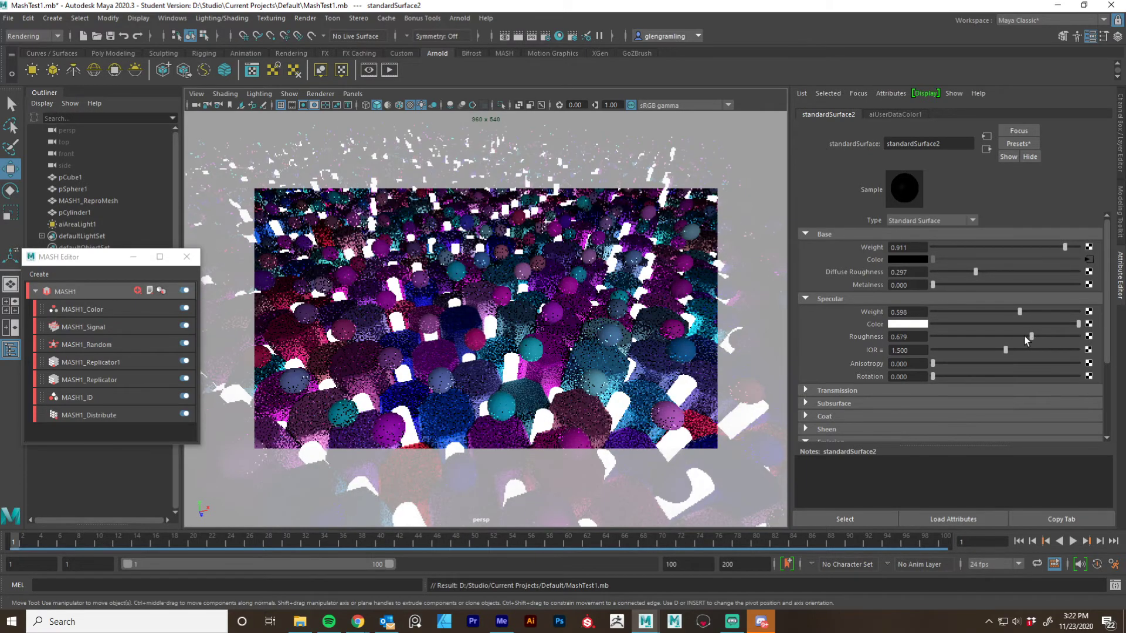
left_click(1023, 336)
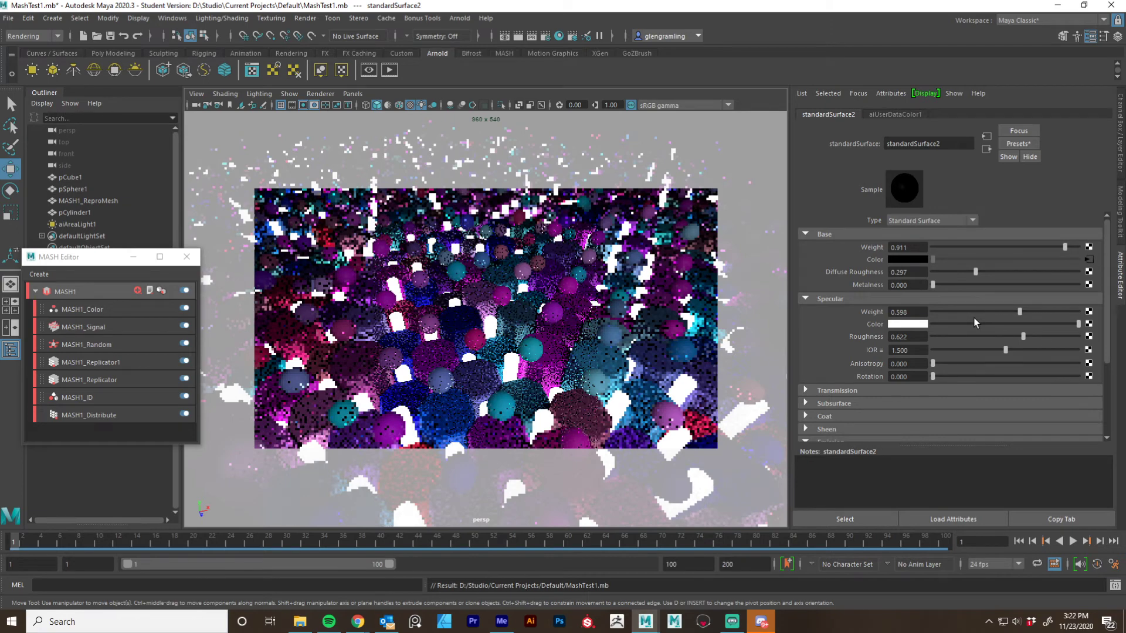
Try a Sheen Weight of about 0.691 on the standardSurface2 material
scroll(975, 322, "down", 3)
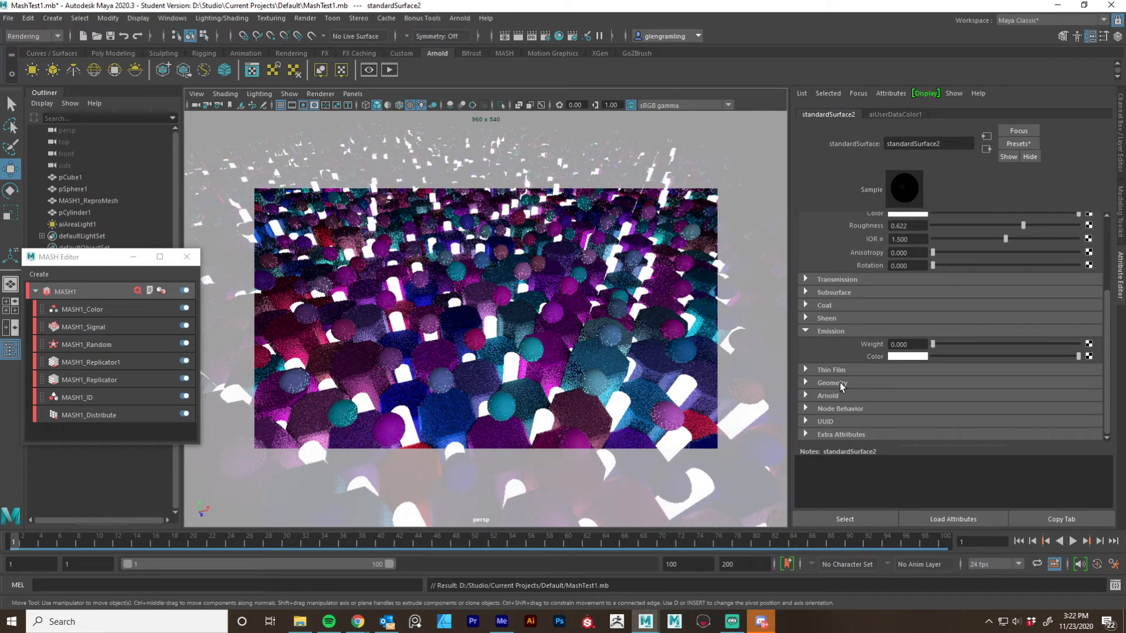
left_click(805, 292)
left_click(804, 288)
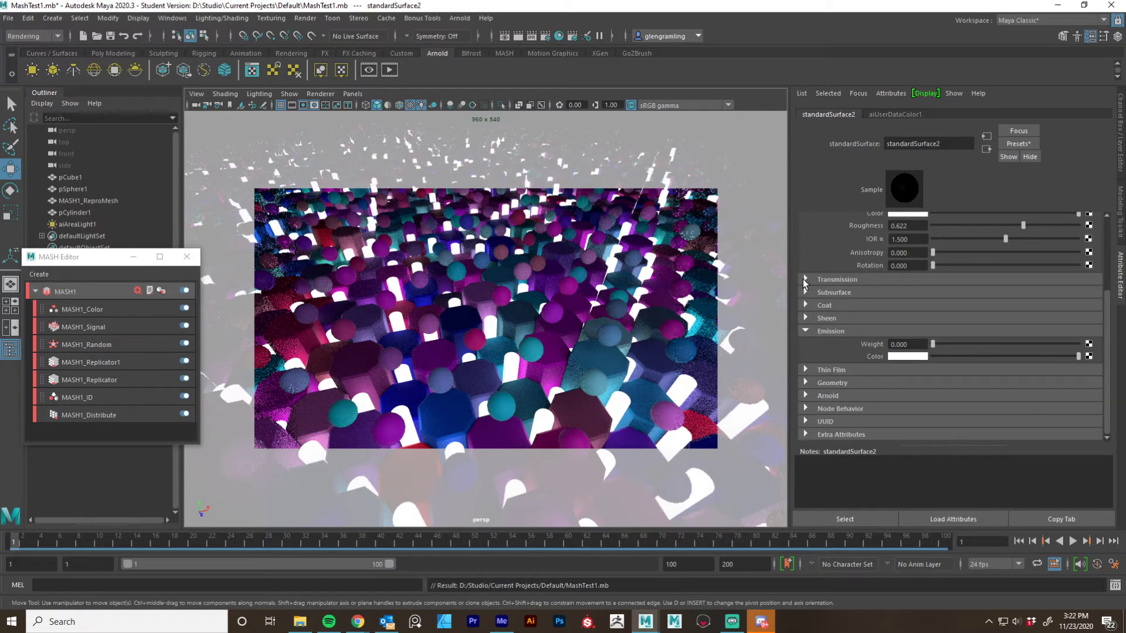
left_click(805, 280)
left_click(803, 280)
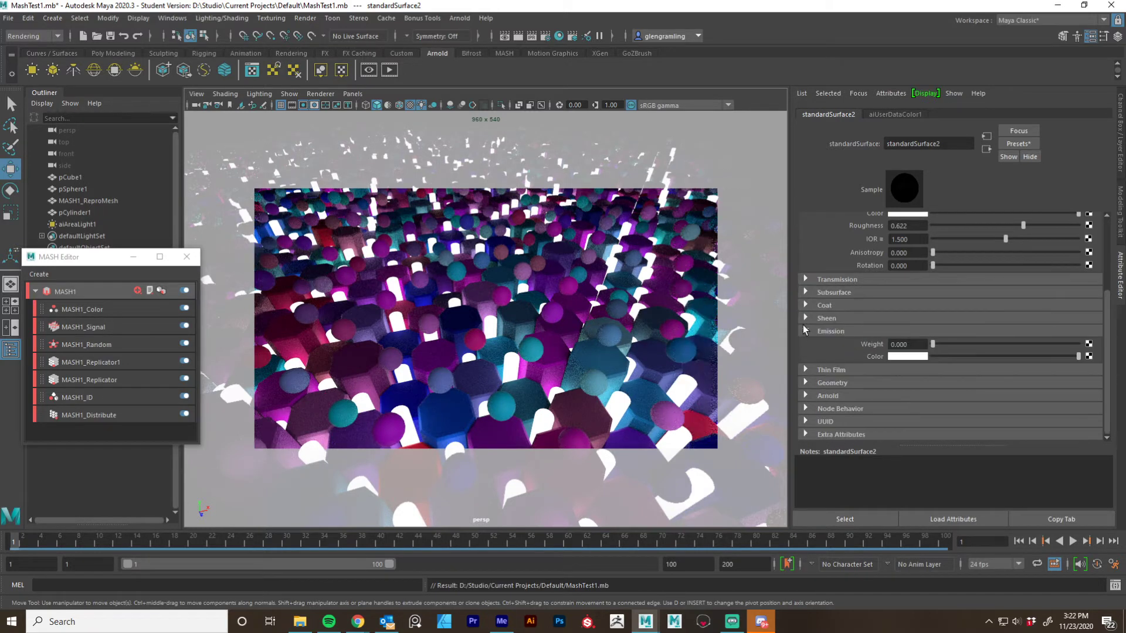
left_click(805, 318)
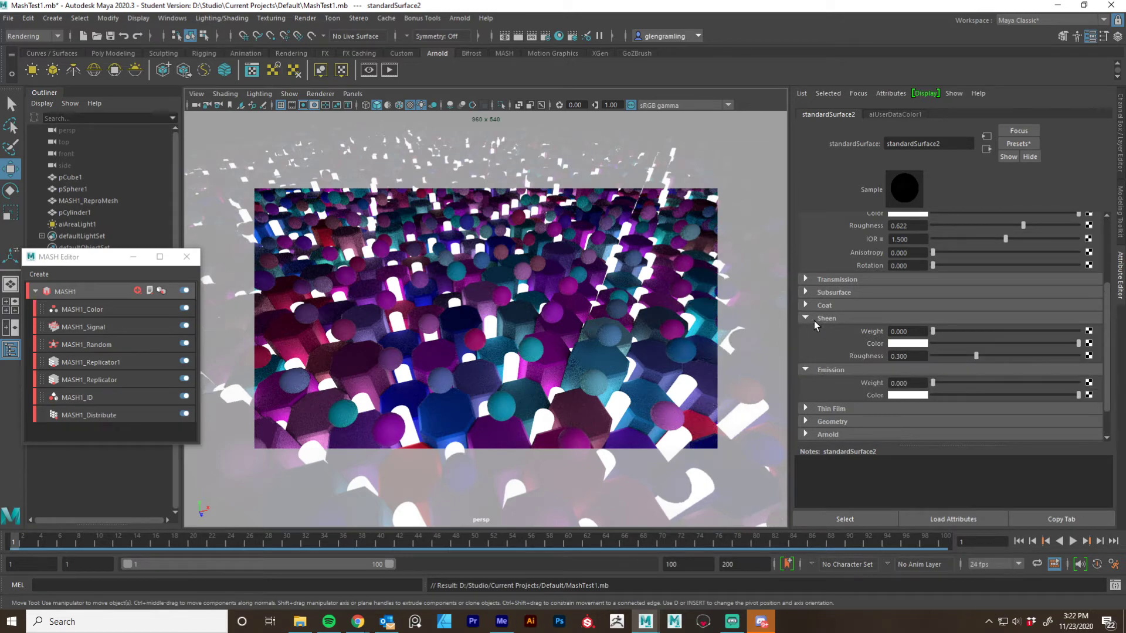
left_click_drag(934, 331, 1036, 334)
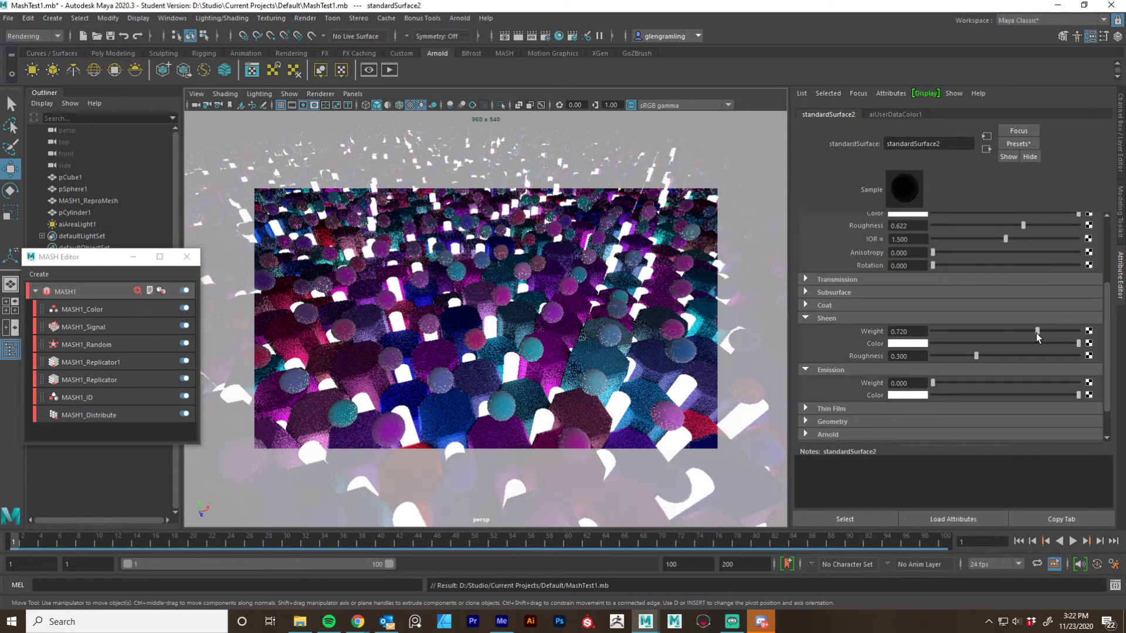
left_click_drag(1036, 333, 1032, 333)
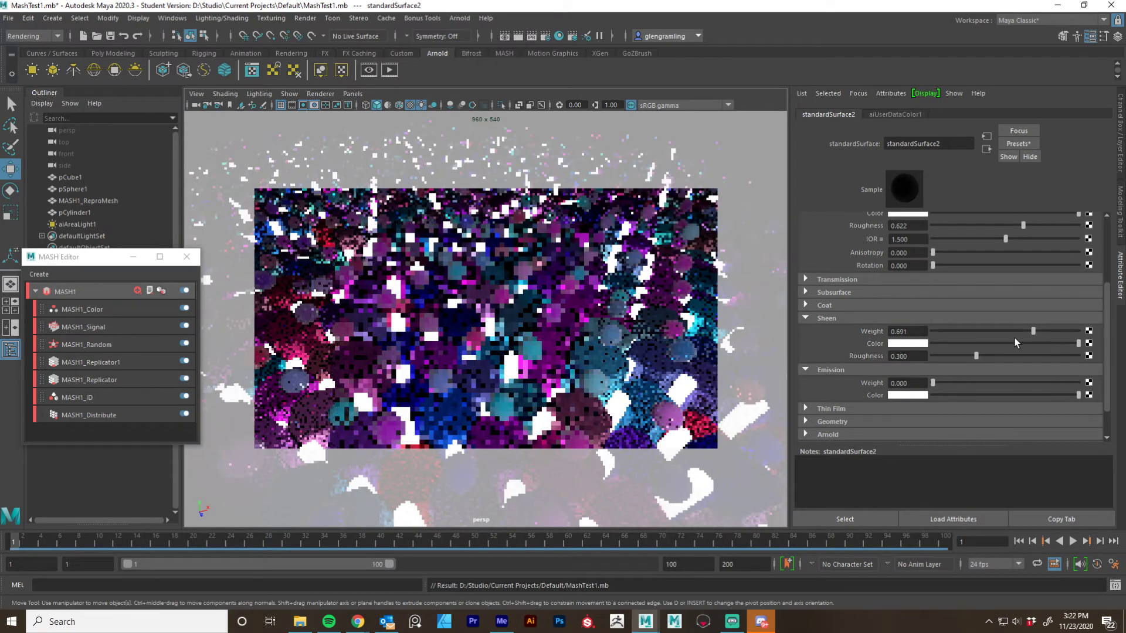
Set the standardSurface2 Sheen Color to black, its Roughness to about 0.752 and its Weight to 0
left_click(919, 345)
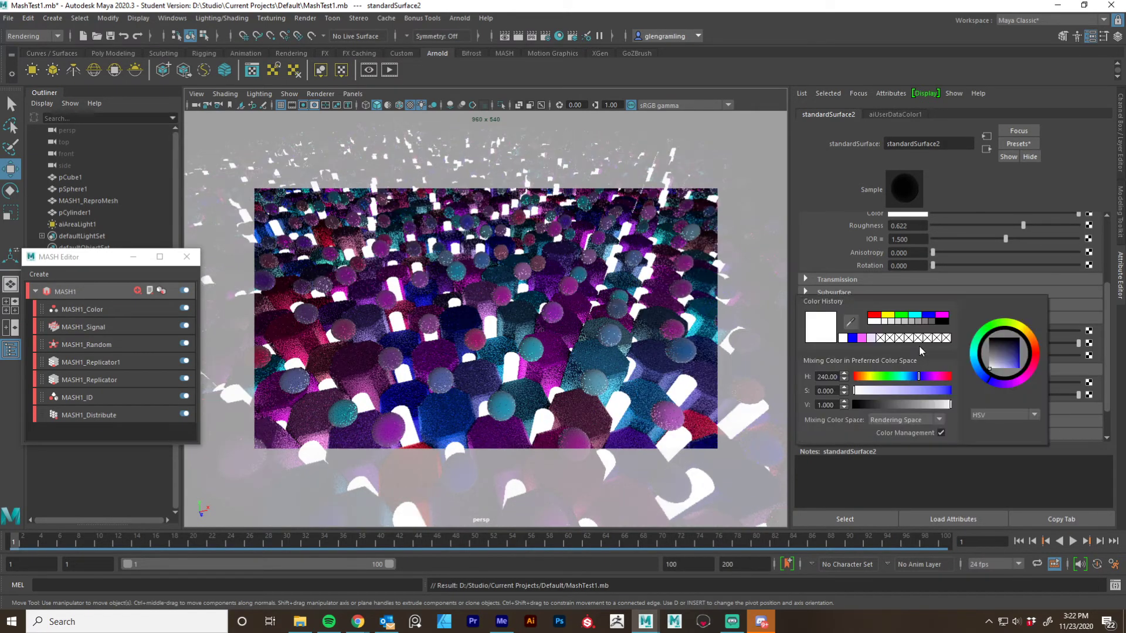
left_click(943, 321)
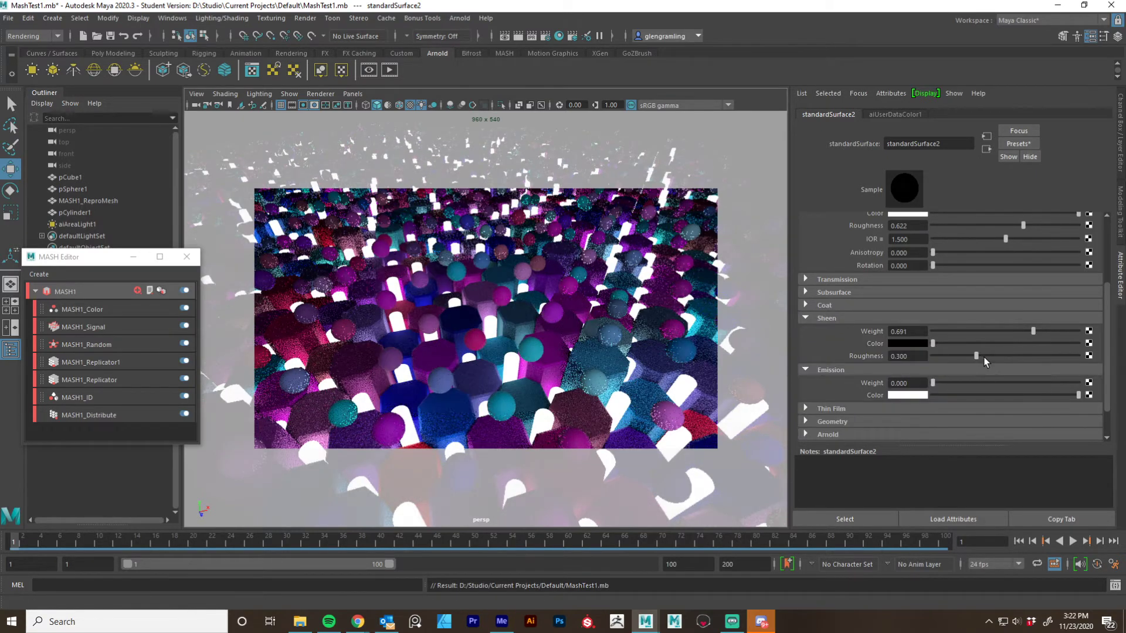
left_click_drag(973, 355, 1041, 353)
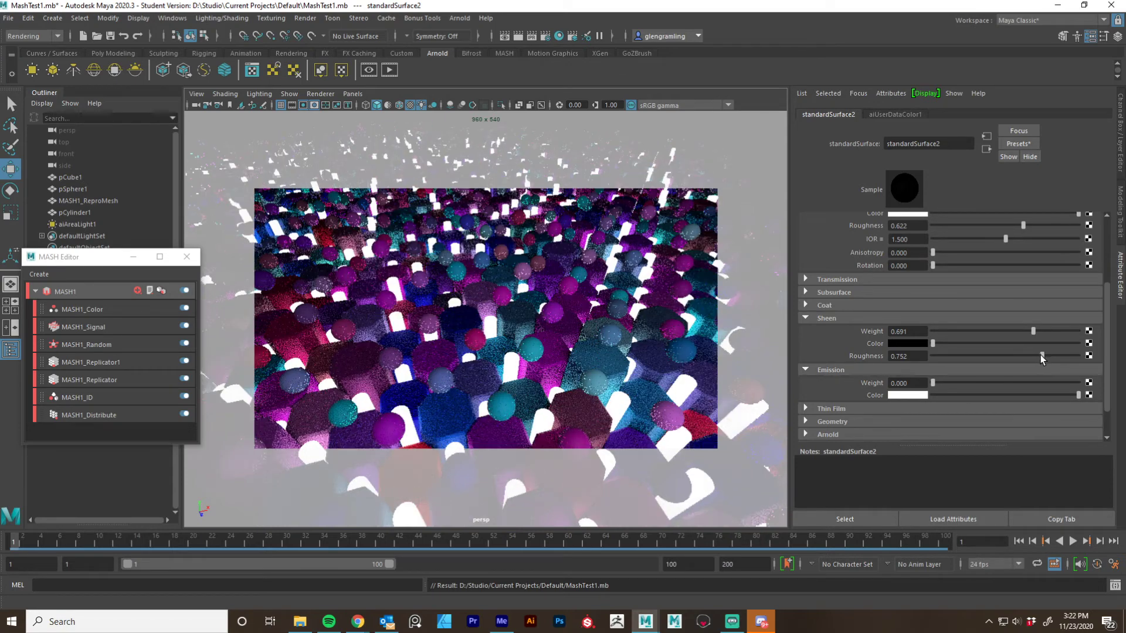
mouse_move(935, 343)
left_mouse_down()
mouse_move(1044, 346)
mouse_move(924, 346)
left_mouse_up()
left_click_drag(1034, 331, 875, 335)
Darken the standardSurface2 Emission Color to light gray with the Emission Weight at 0
scroll(849, 238, "down", 3)
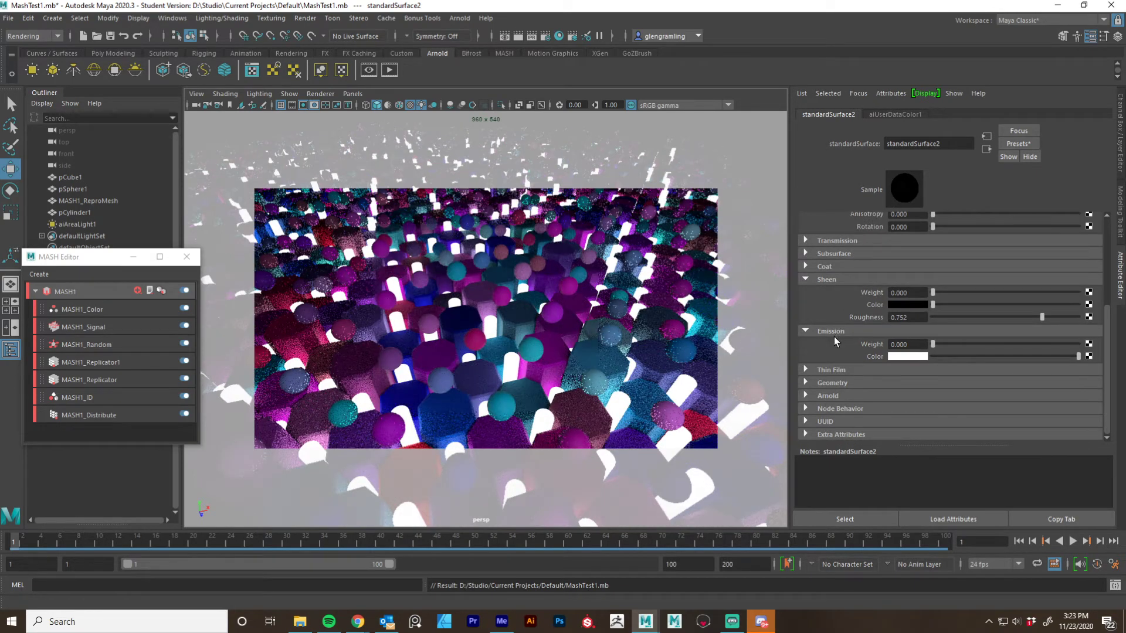
mouse_move(933, 344)
left_mouse_down()
mouse_move(969, 344)
mouse_move(918, 345)
left_mouse_up()
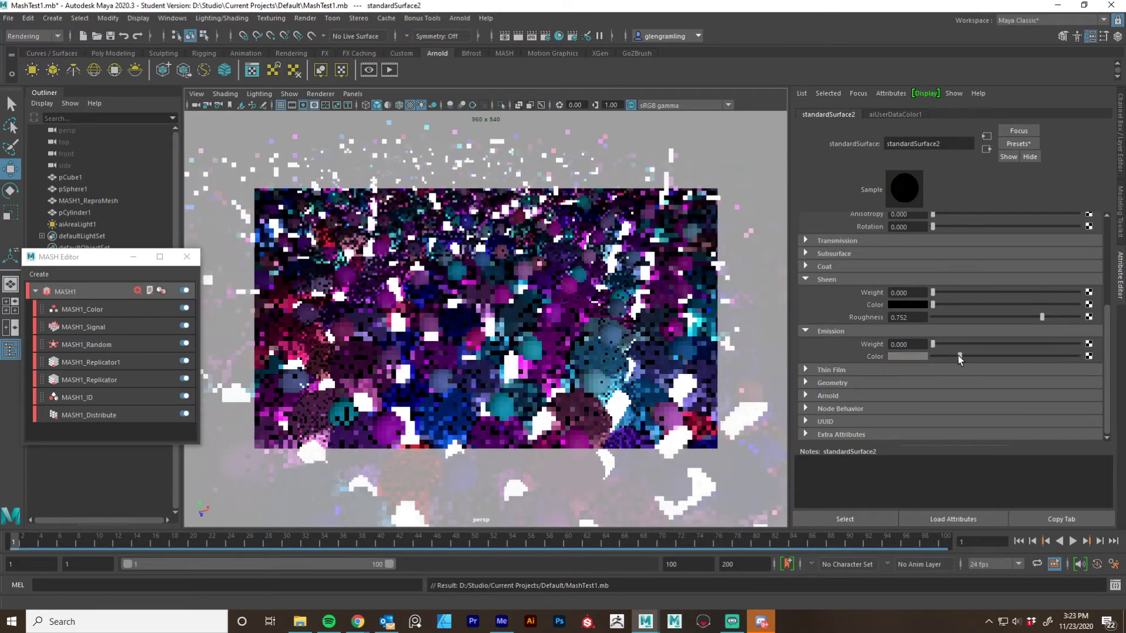
left_click(972, 356)
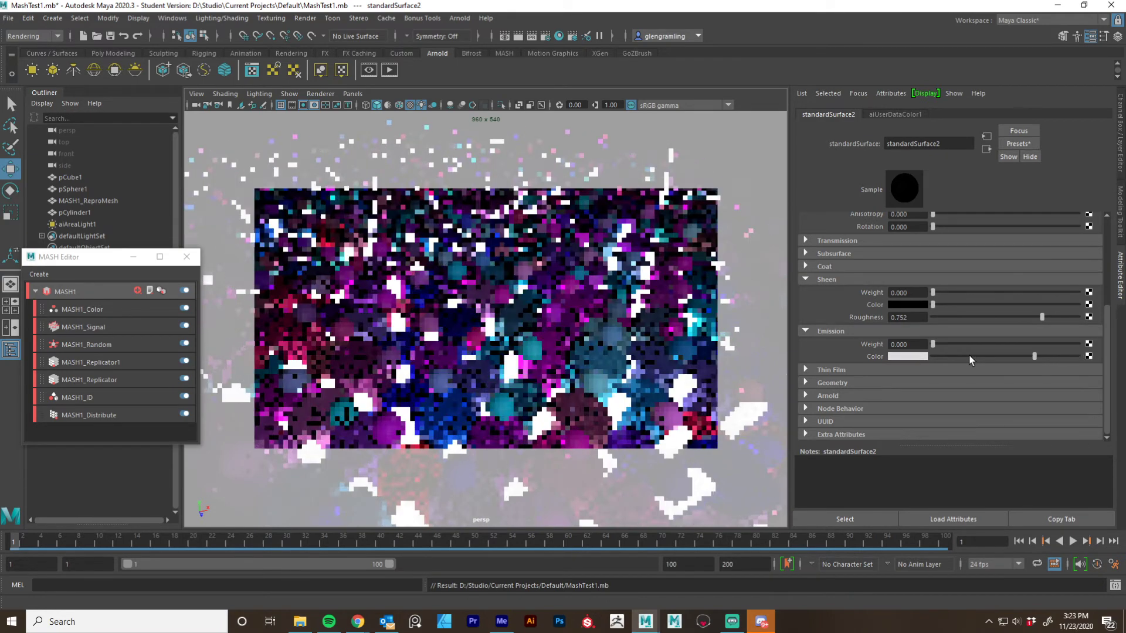
Return to the standardSurface4 attributes and set the specular Roughness to about 0.407
scroll(915, 329, "up", 3)
scroll(895, 311, "up", 2)
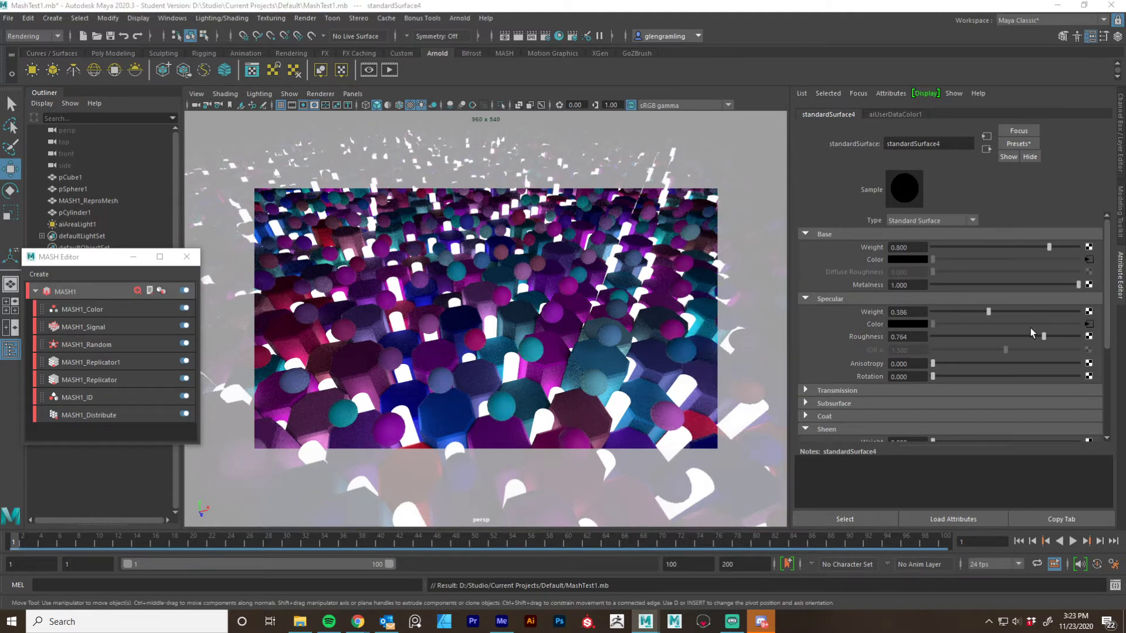
left_click_drag(1043, 336, 991, 337)
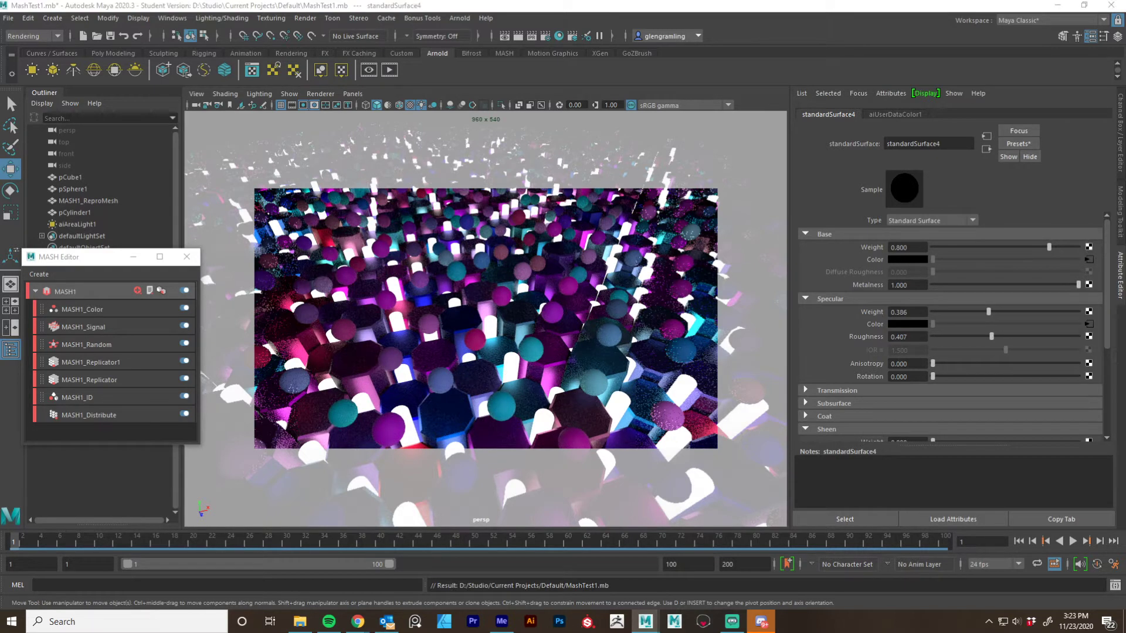
Change the Emission Color of the standardSurface3 material to orange, trying pure red first
scroll(900, 360, "down", 5)
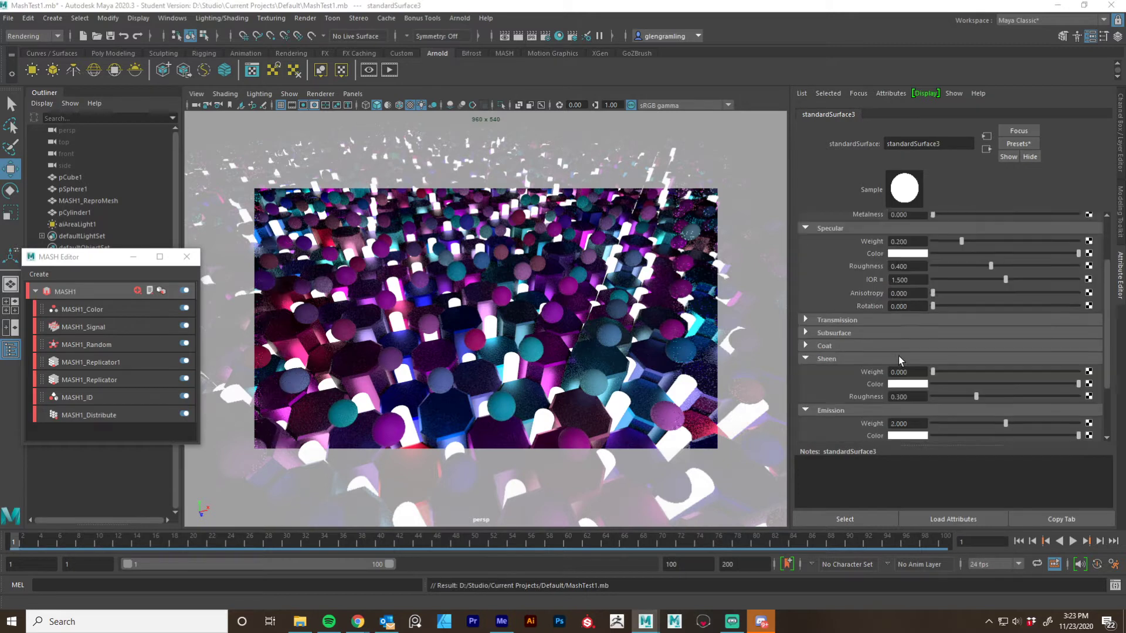
scroll(900, 360, "down", 1)
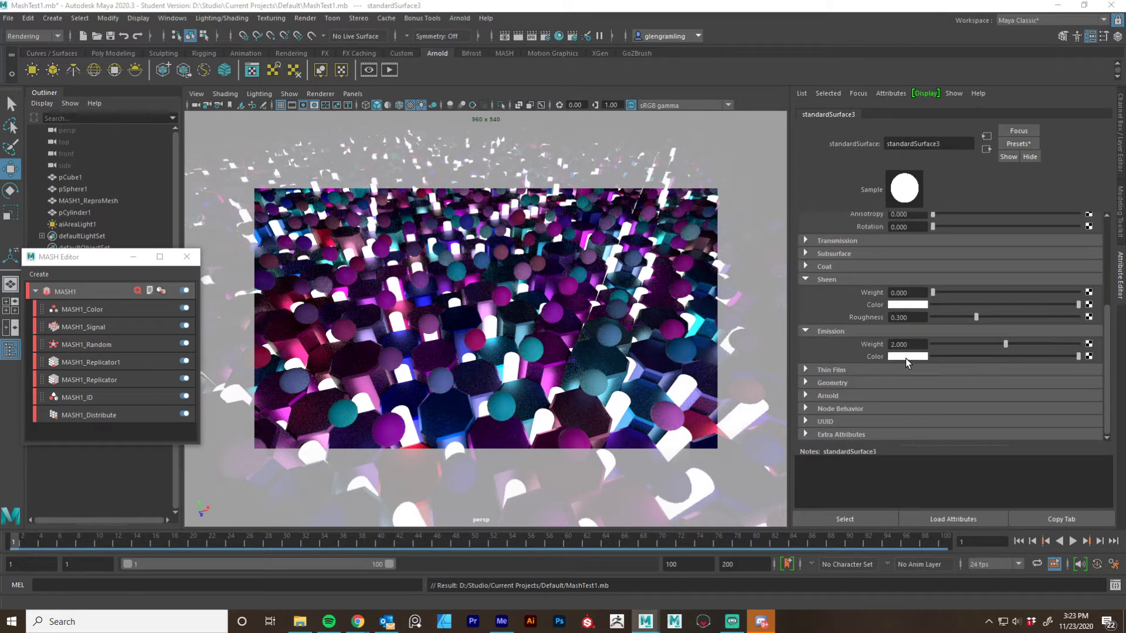
left_click(905, 357)
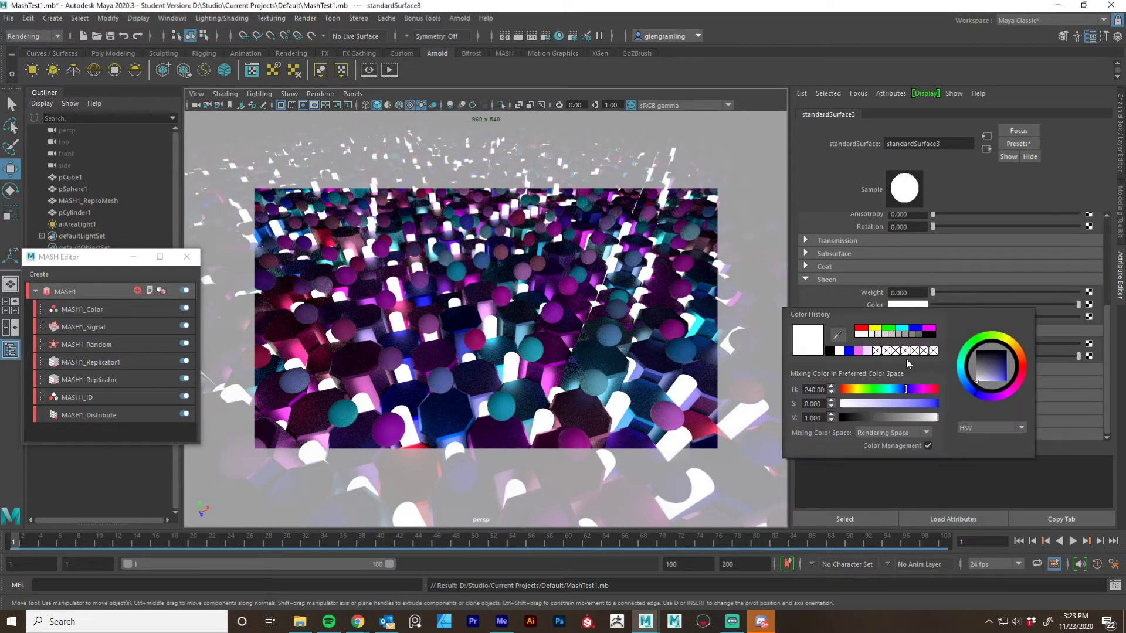
left_click(862, 330)
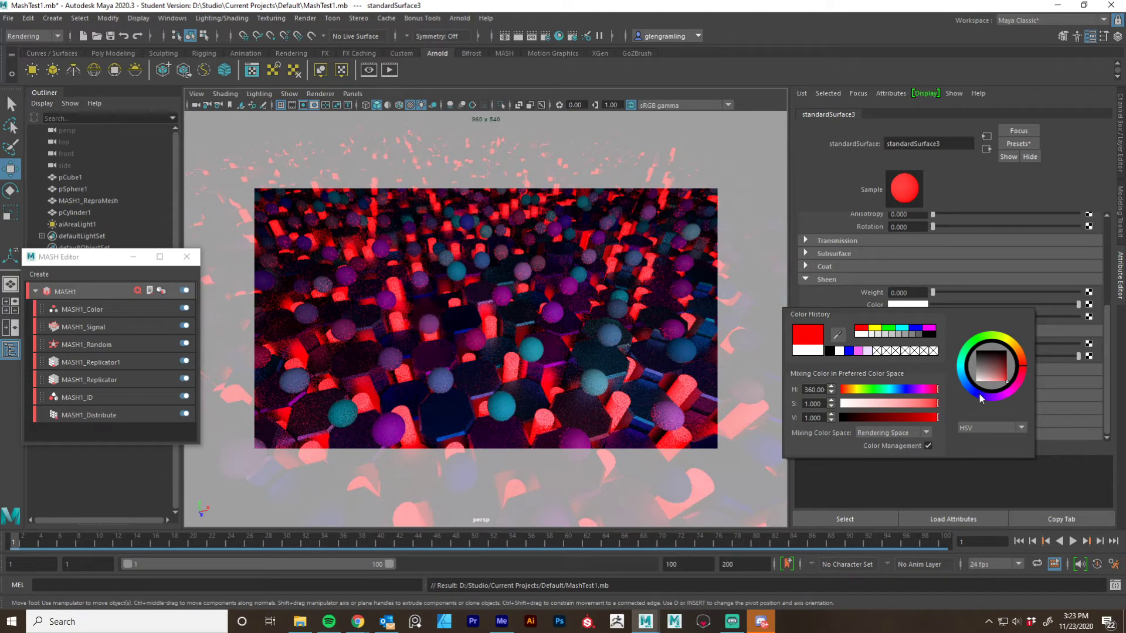
left_click(1022, 354)
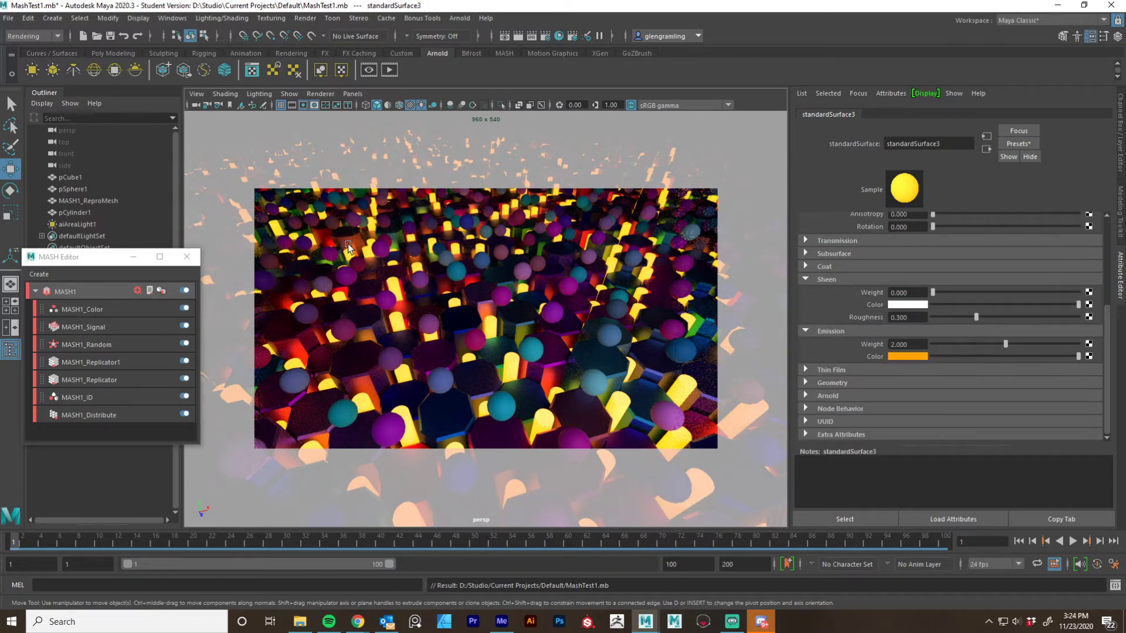
Change the Color of the MASH1_Color node to magenta
left_click(98, 310)
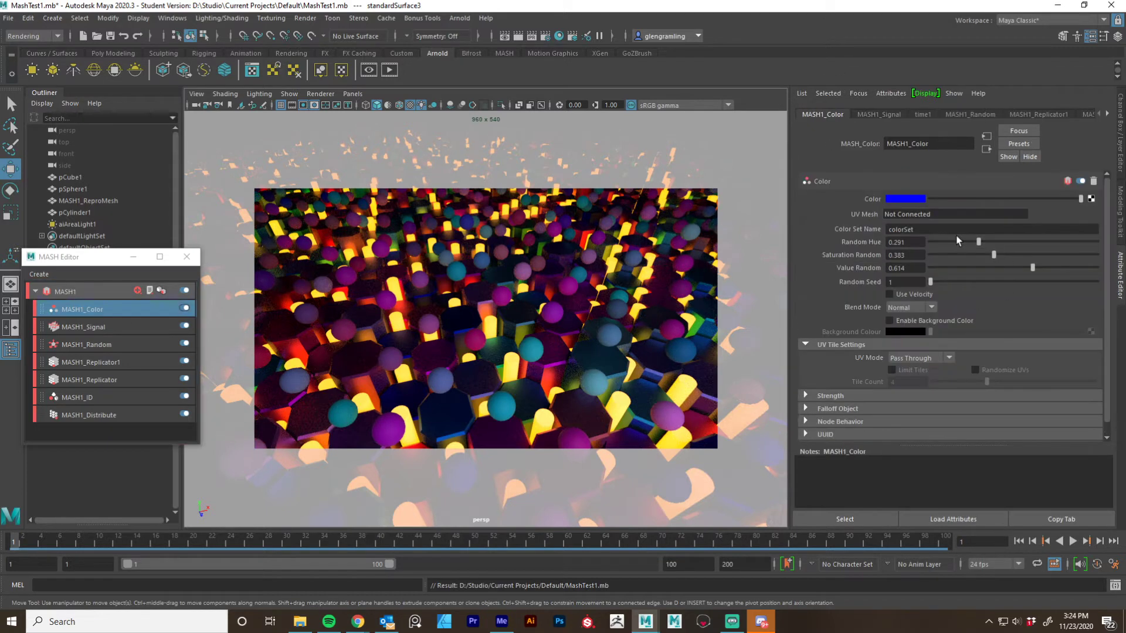
left_click(909, 186)
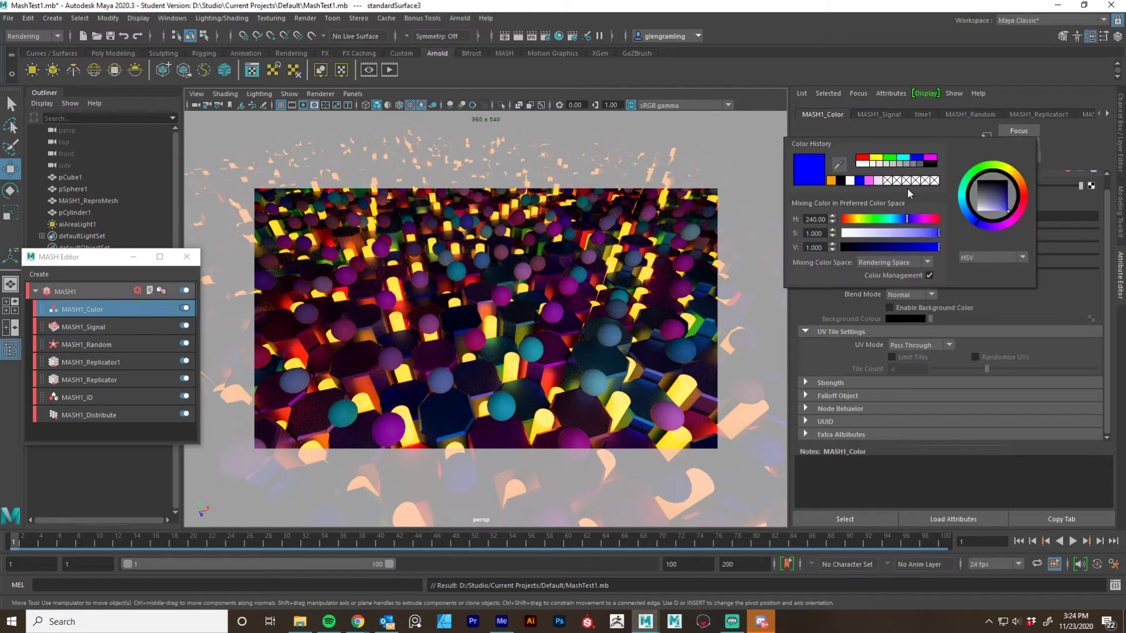
left_click(908, 187)
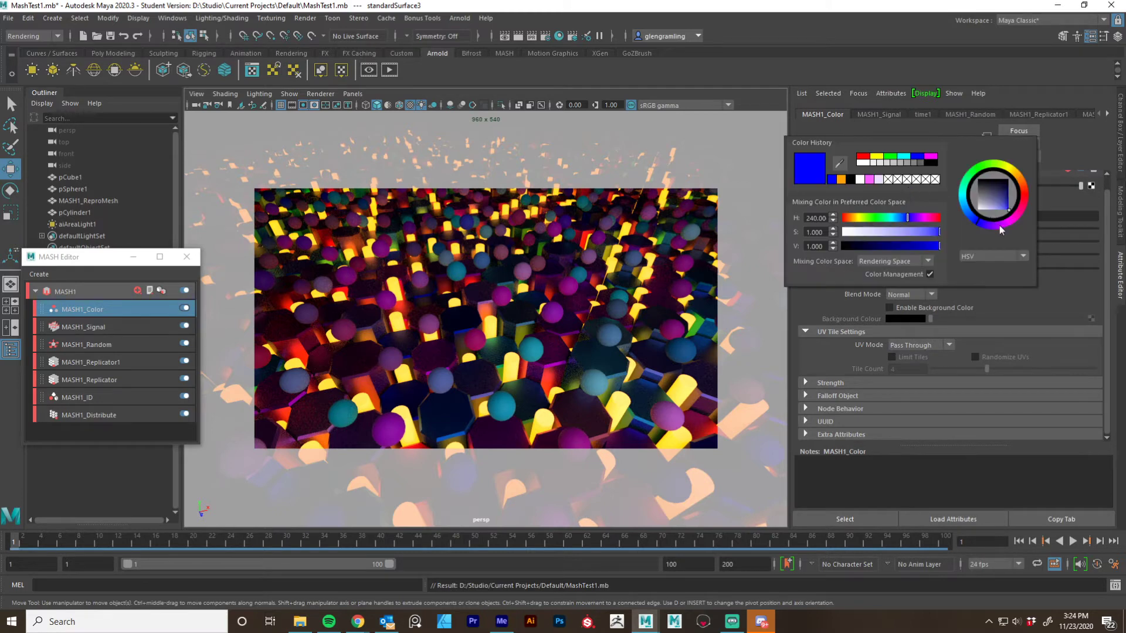
left_click(1000, 226)
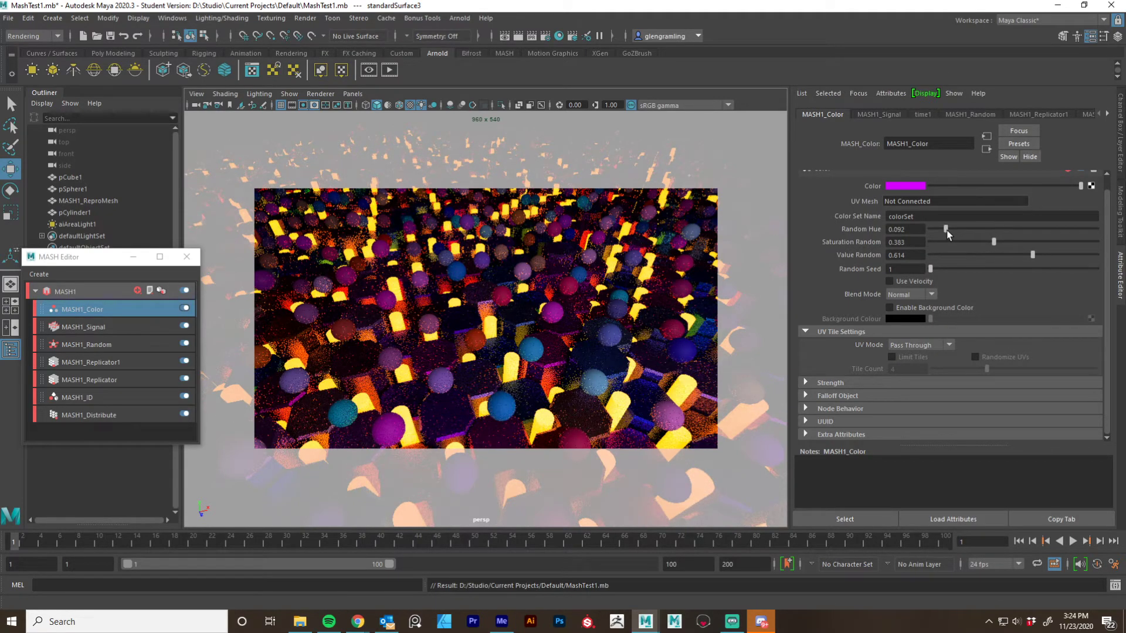
Set MASH1_Color's Random Hue to about 0.121 and Value Random to about 0.844, and increase its Saturation Random
left_click_drag(947, 230, 950, 230)
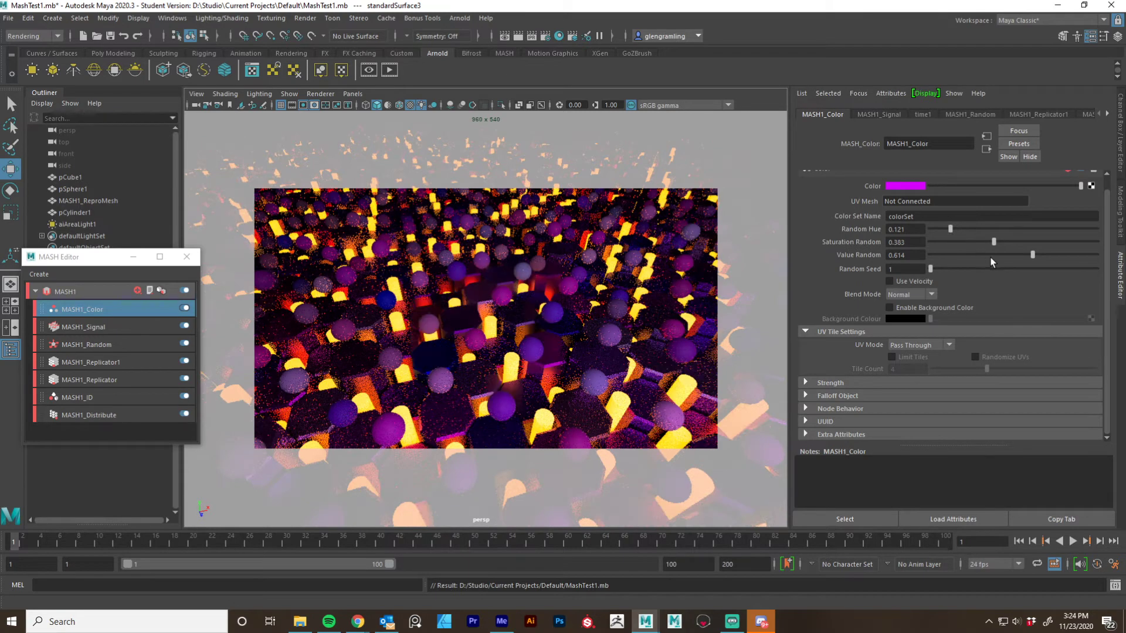
left_click(1071, 254)
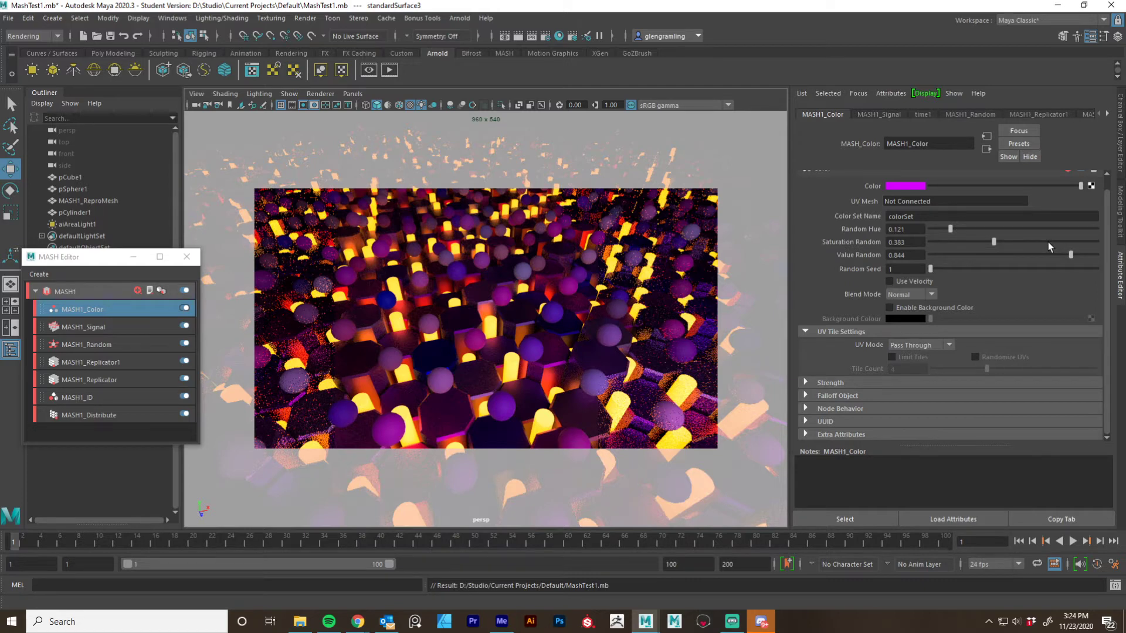
left_click(1048, 241)
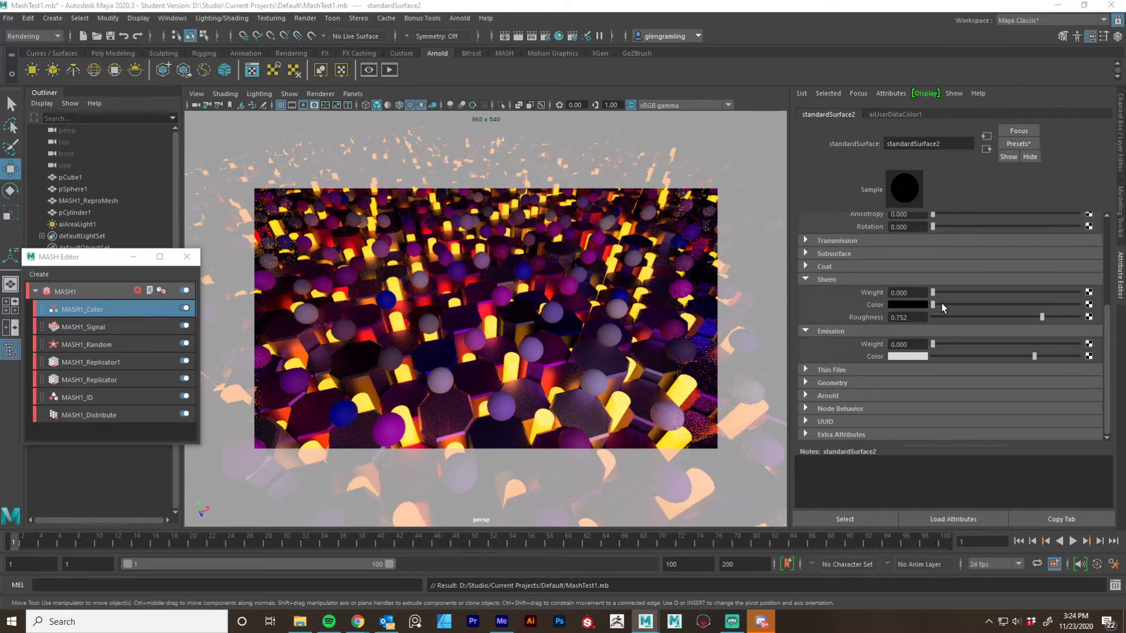
Give the standardSurface2 material a magenta Emission Color with an Emission Weight of about 0.772
left_click(902, 357)
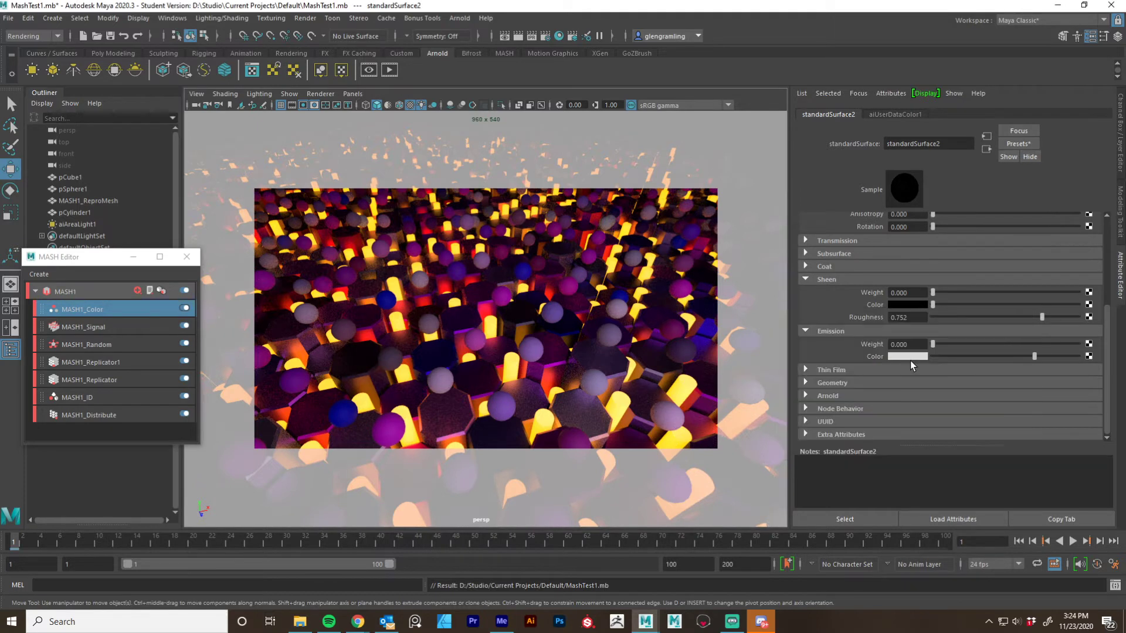
left_click(910, 357)
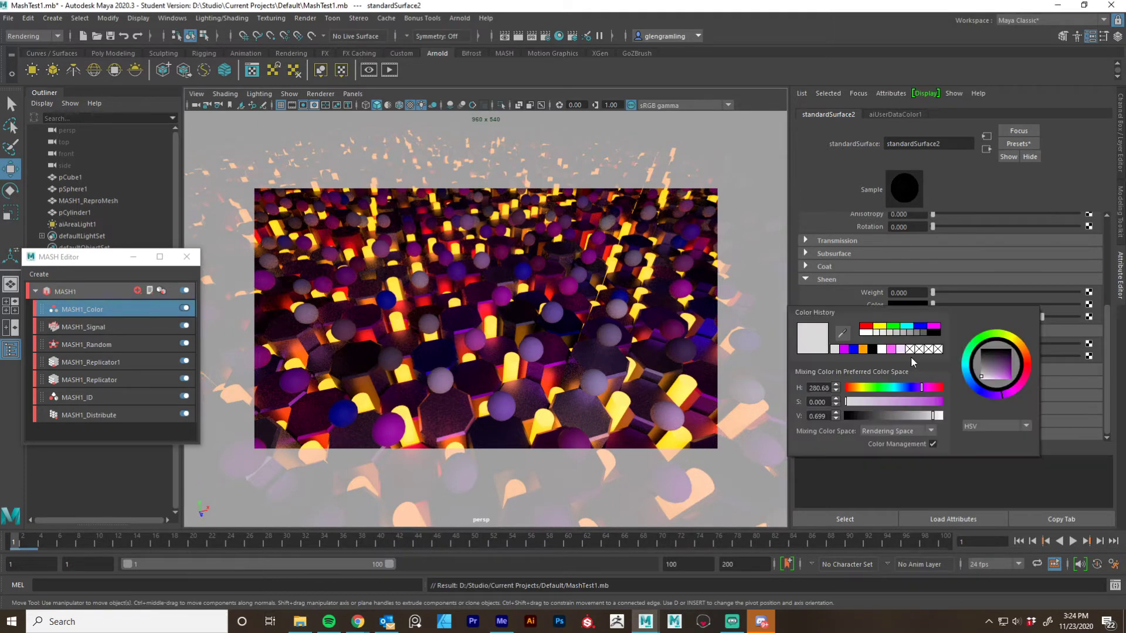
left_click(844, 349)
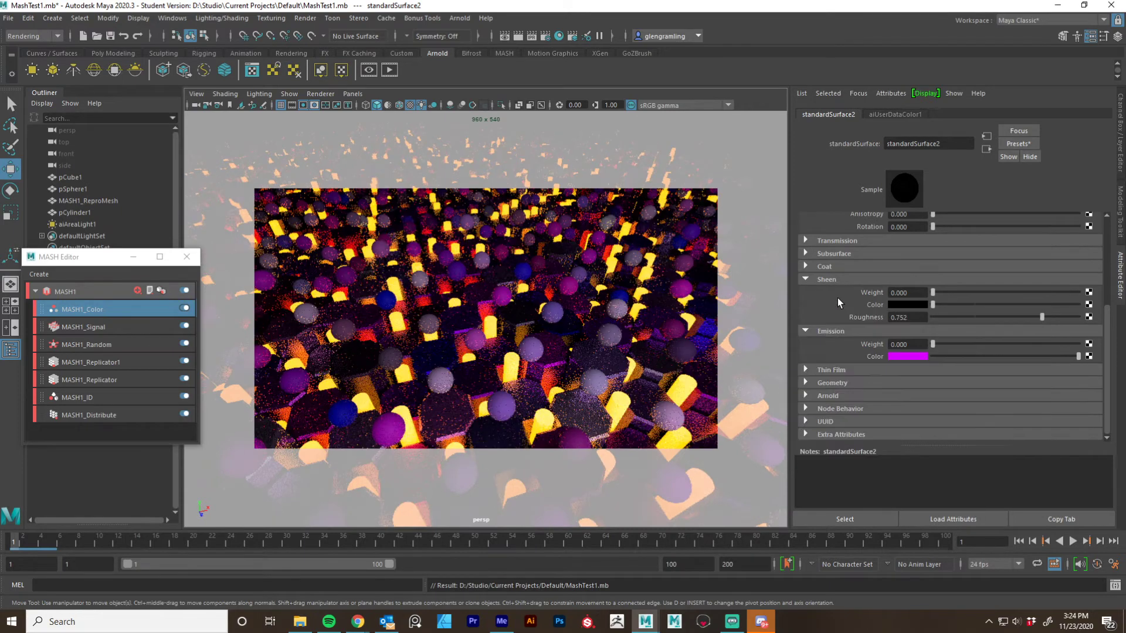
left_click(989, 344)
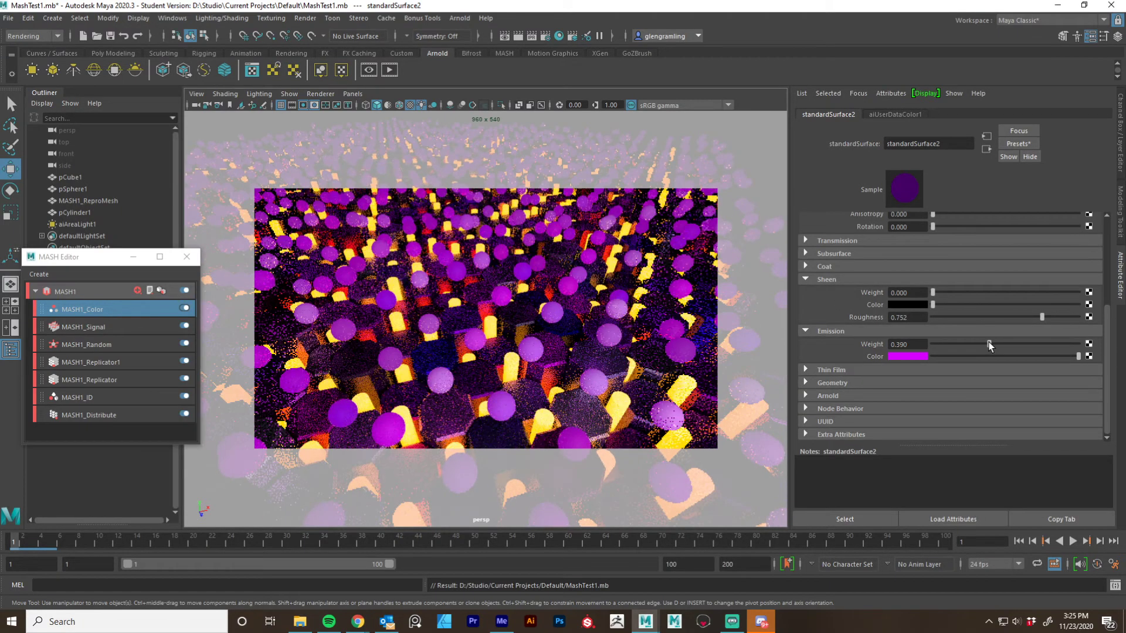
left_click_drag(988, 343, 1044, 341)
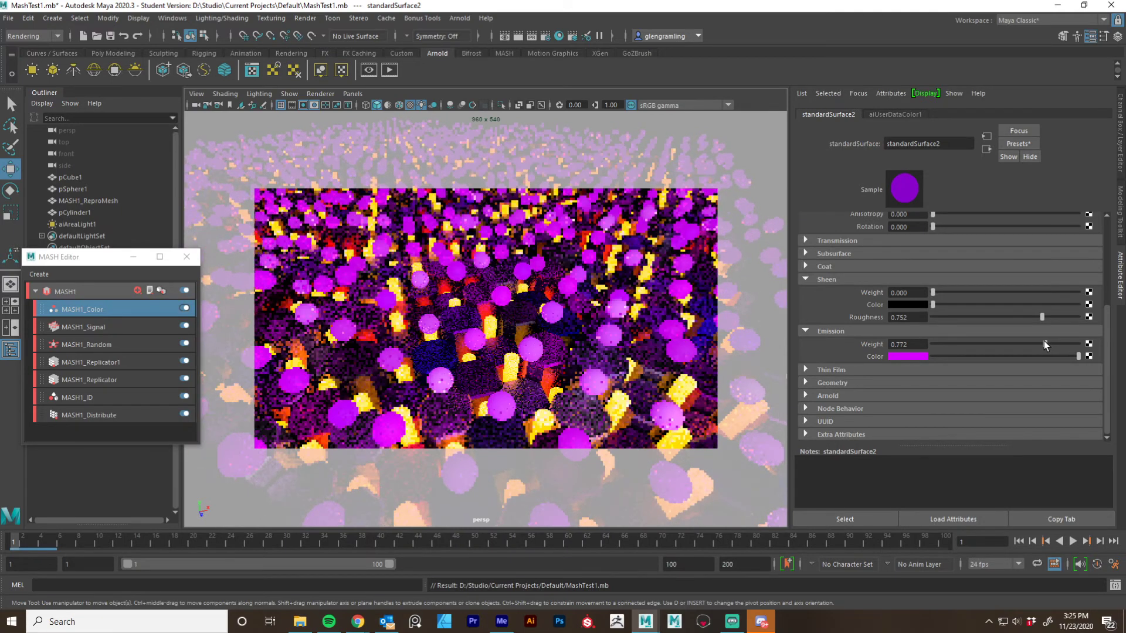
Darken the standardSurface2 Emission Color to a deep purple and raise its Emission Weight to 1
left_click(960, 354)
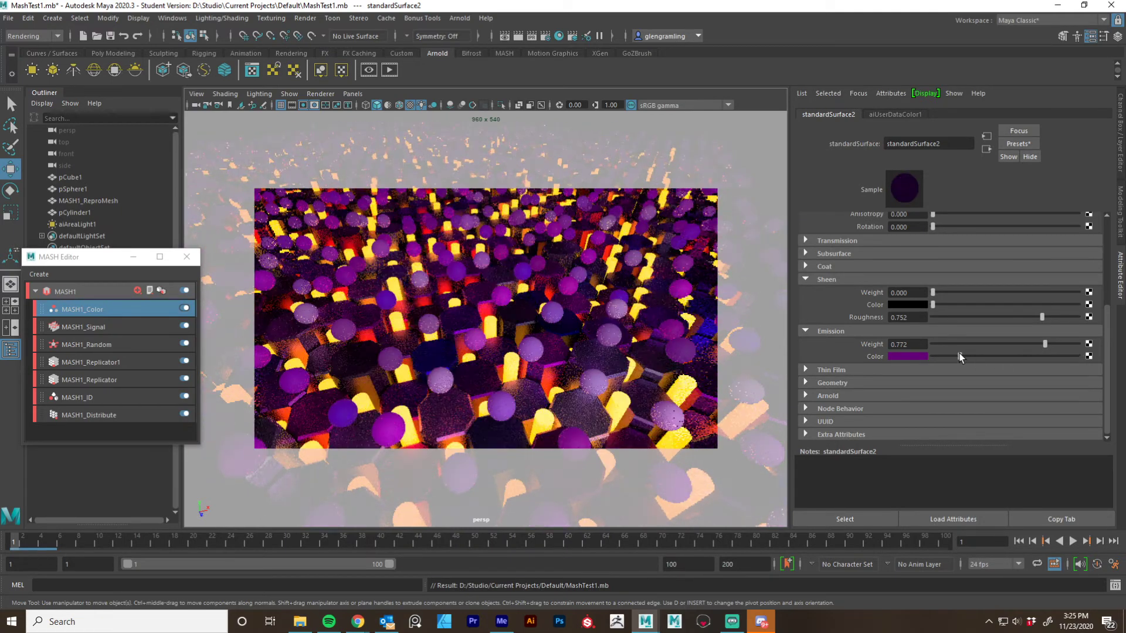
left_click(946, 355)
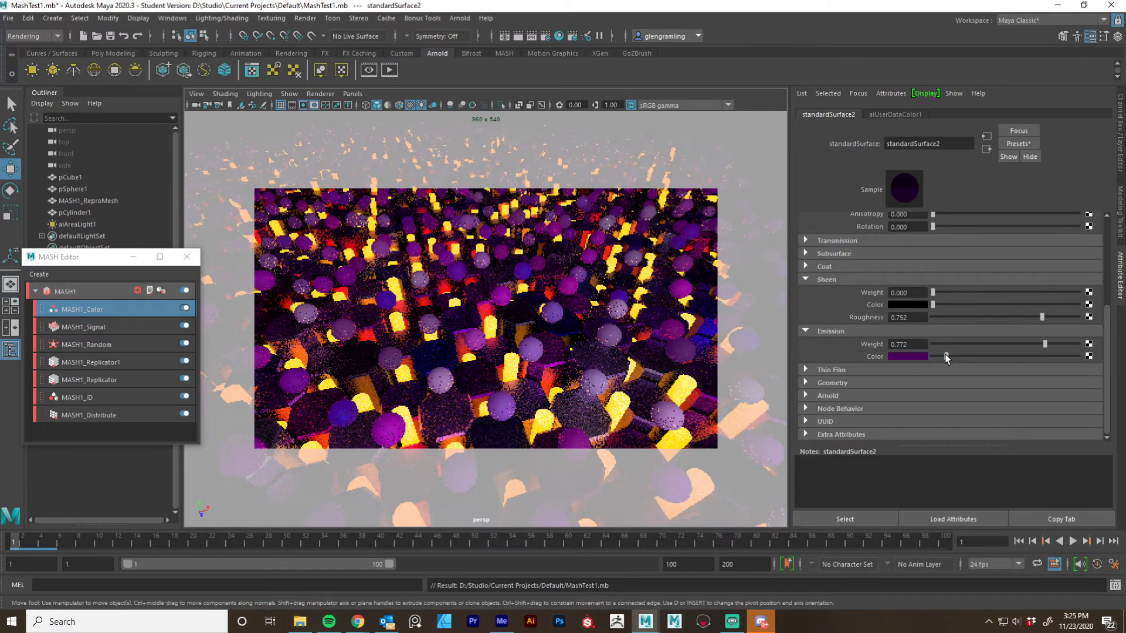
left_click(1046, 345)
left_click_drag(1047, 344, 1079, 345)
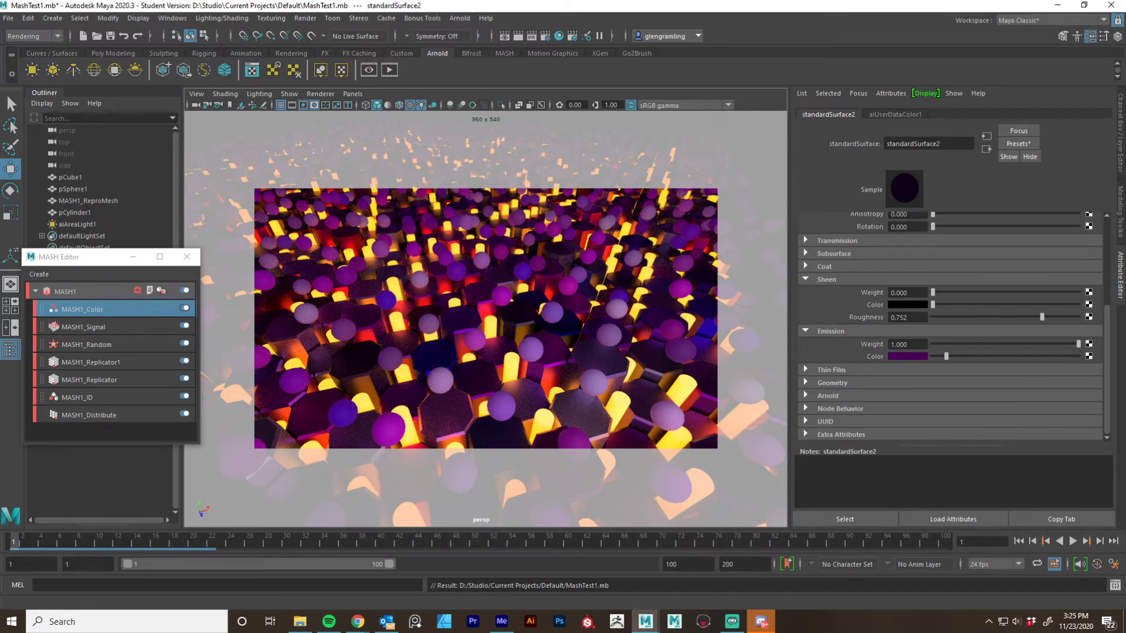
Play the MASH animation to preview the motion, stop it and return to frame 1
left_click(66, 291)
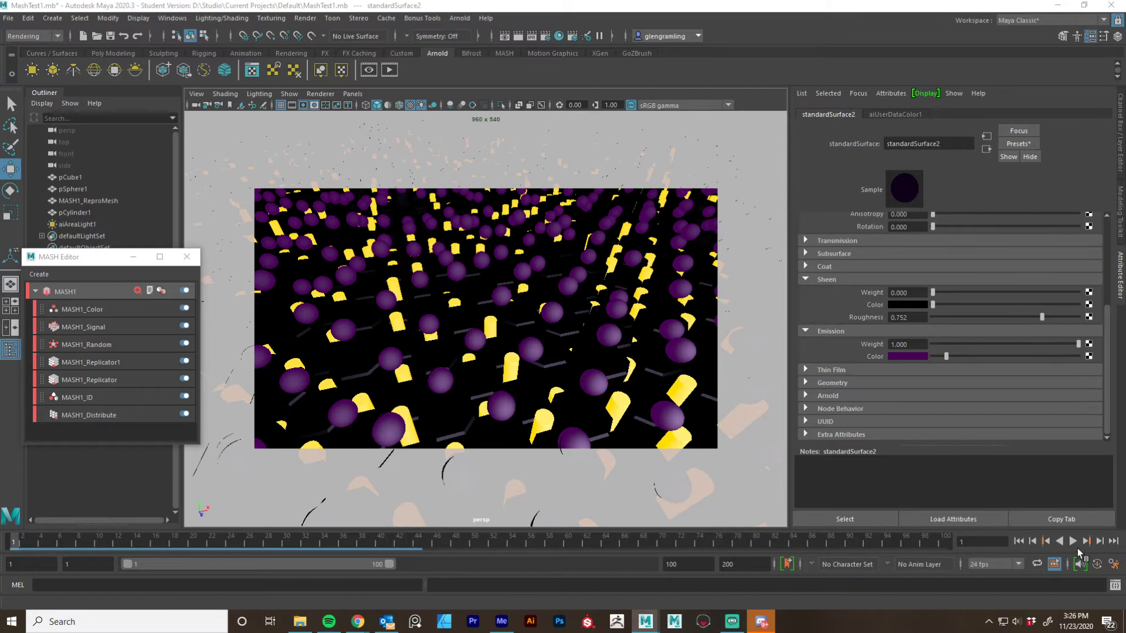
left_click(1073, 541)
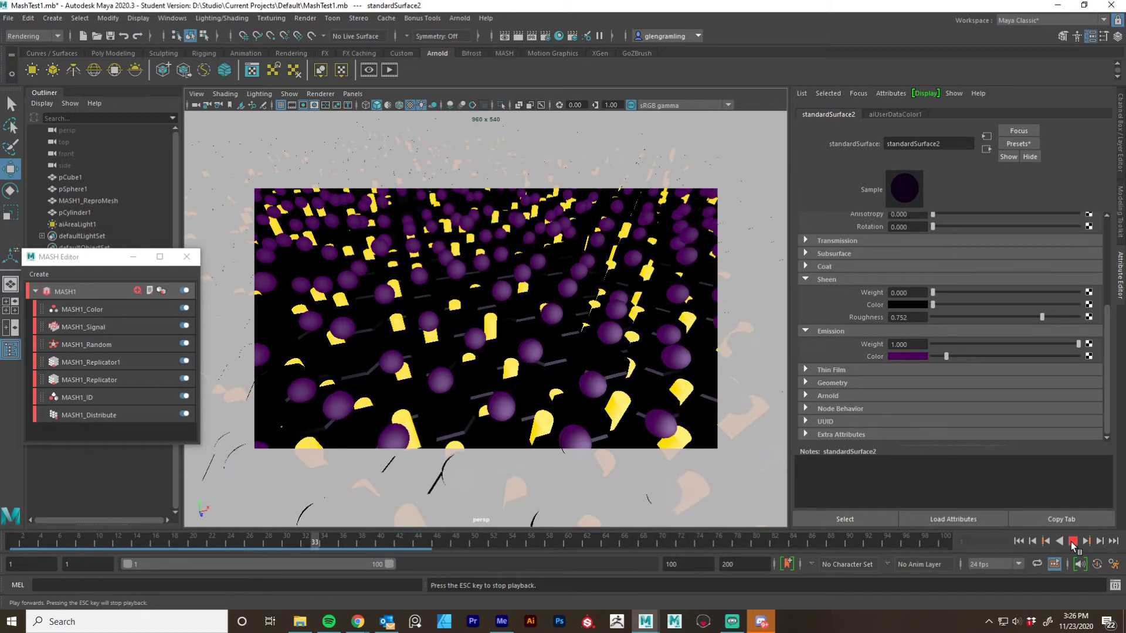
left_click(1073, 541)
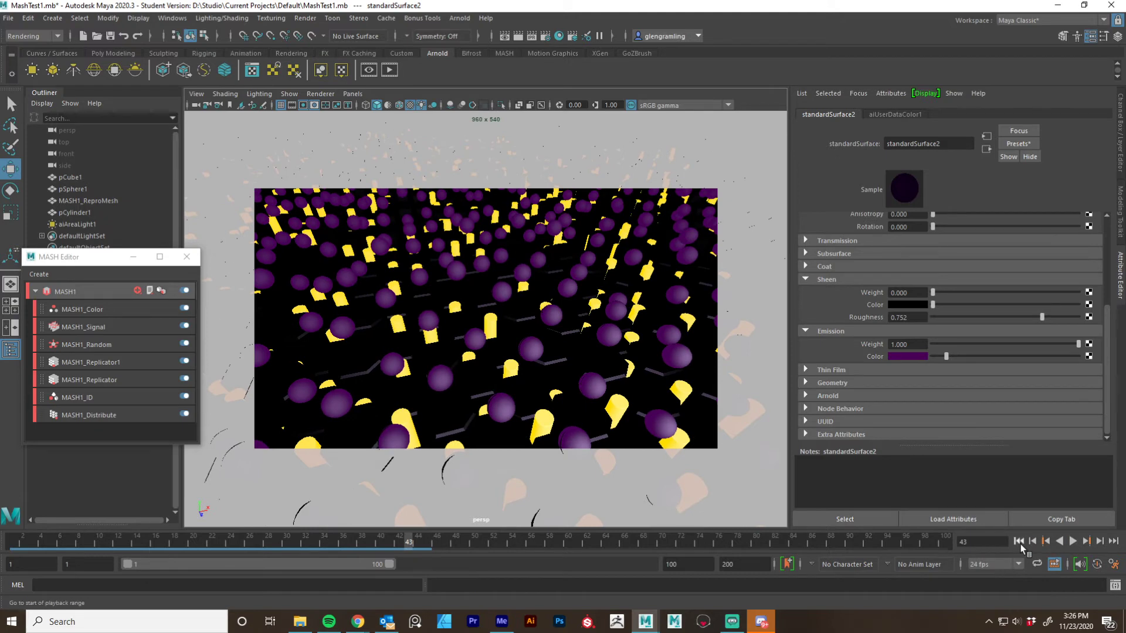
left_click(1019, 542)
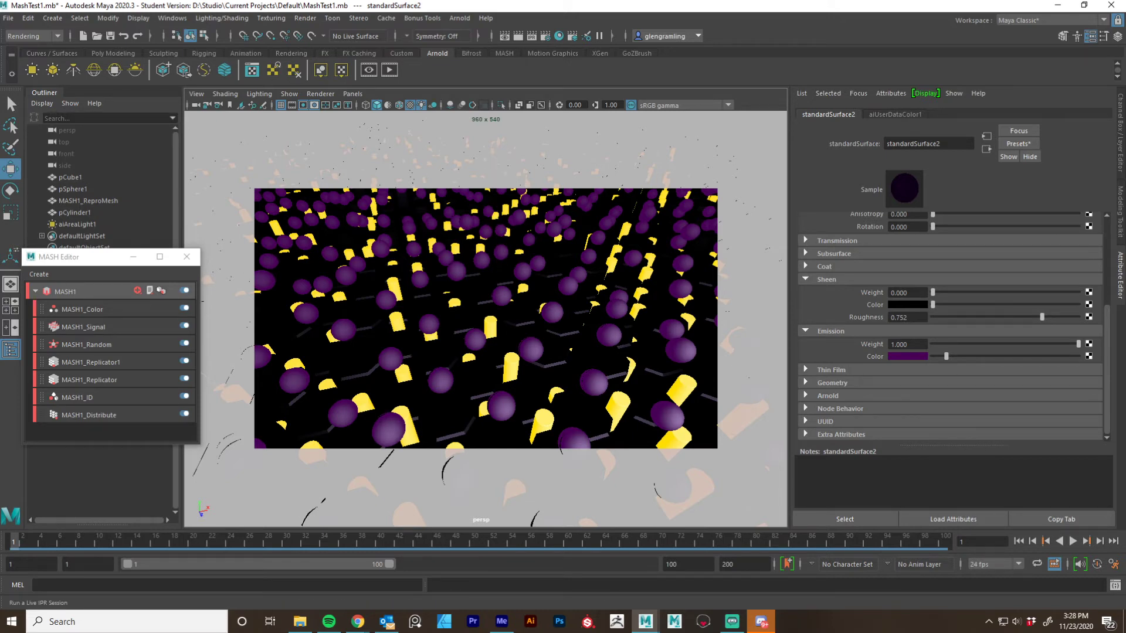
Run a live Arnold IPR render in the viewport and bring up the Arnold Renderer sampling settings beside it
left_click(389, 70)
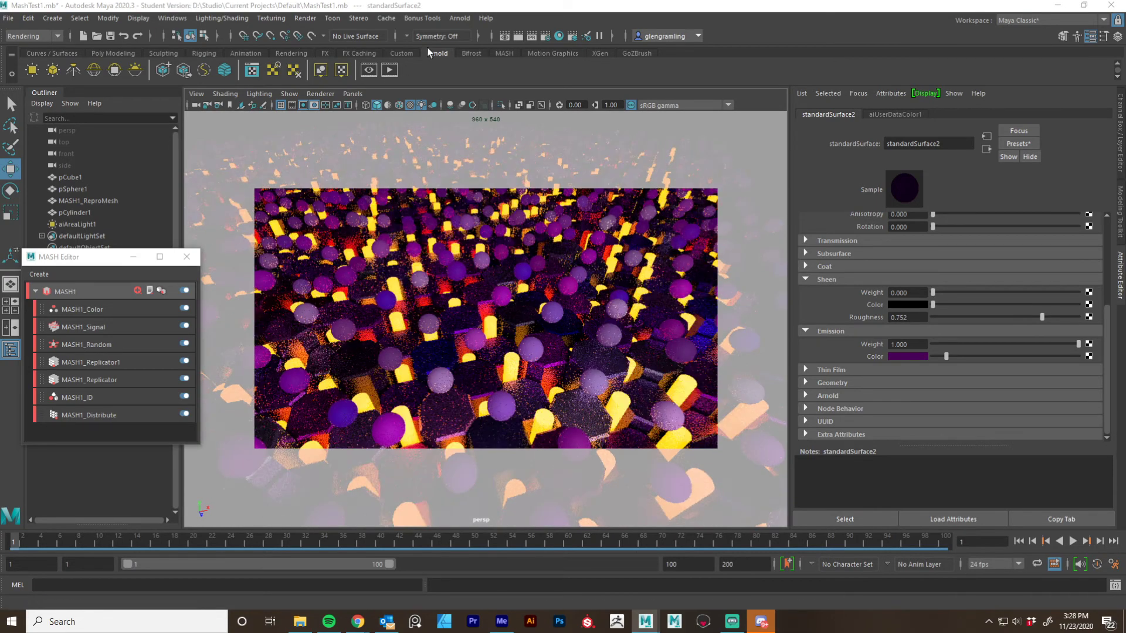
left_click(547, 36)
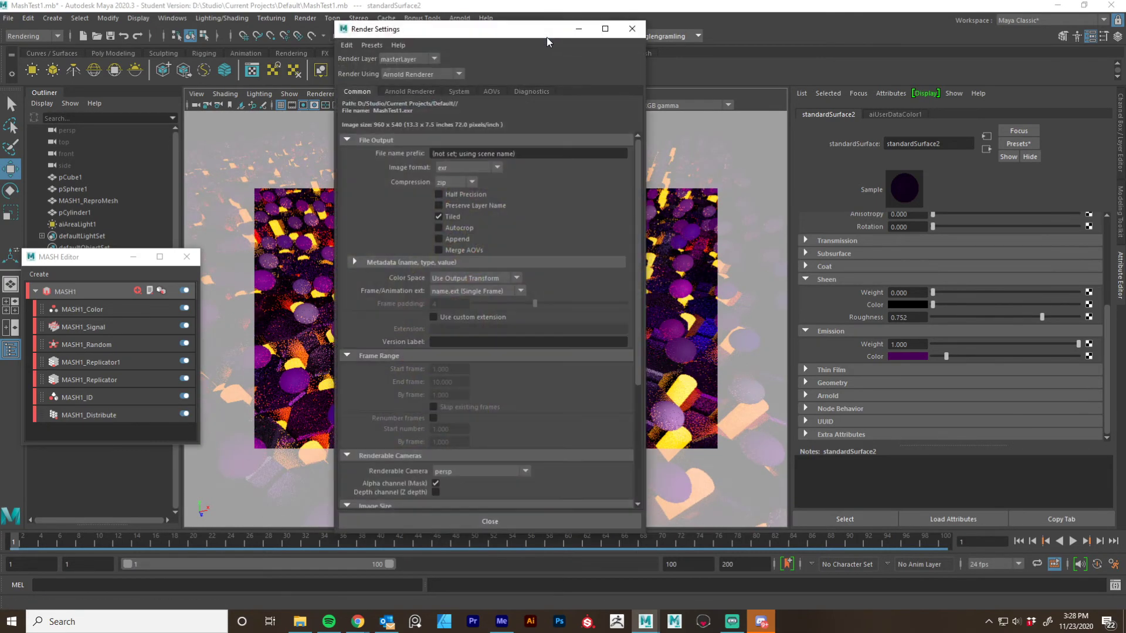
left_click_drag(489, 33, 791, 48)
left_click_drag(905, 44, 882, 41)
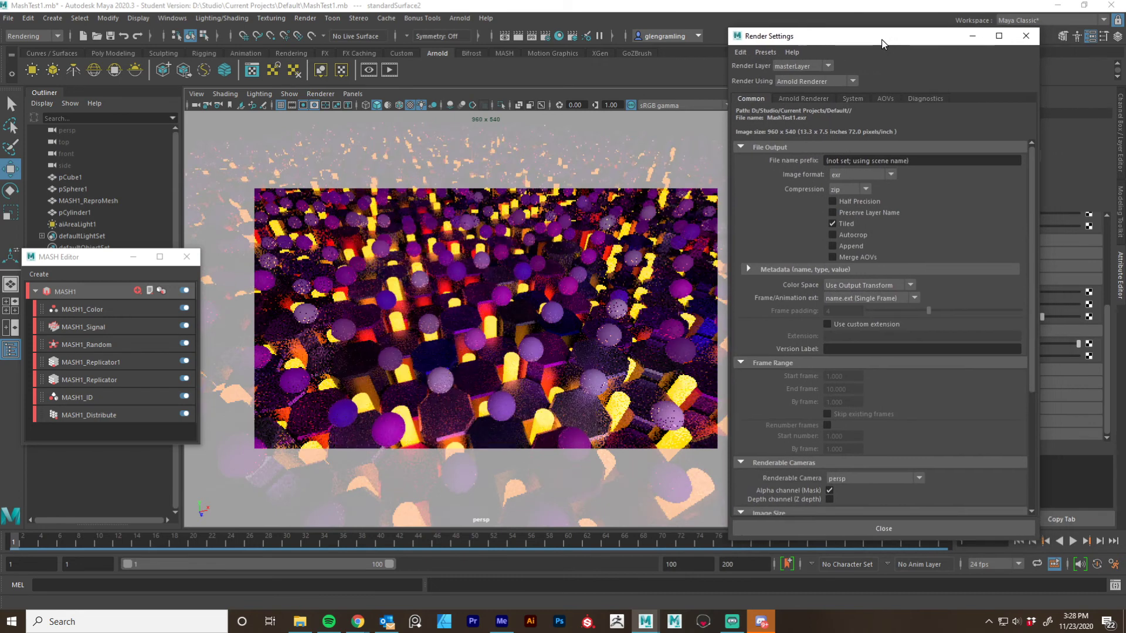
left_click(811, 100)
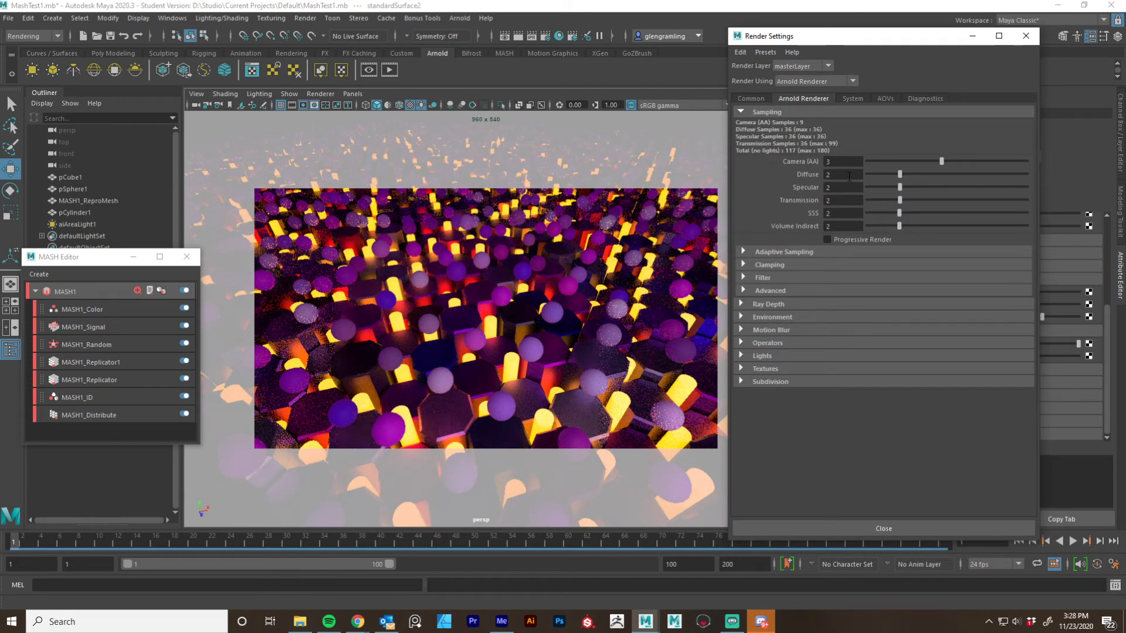
Try 5 Diffuse samples in the Arnold sampling settings
double_click(848, 175)
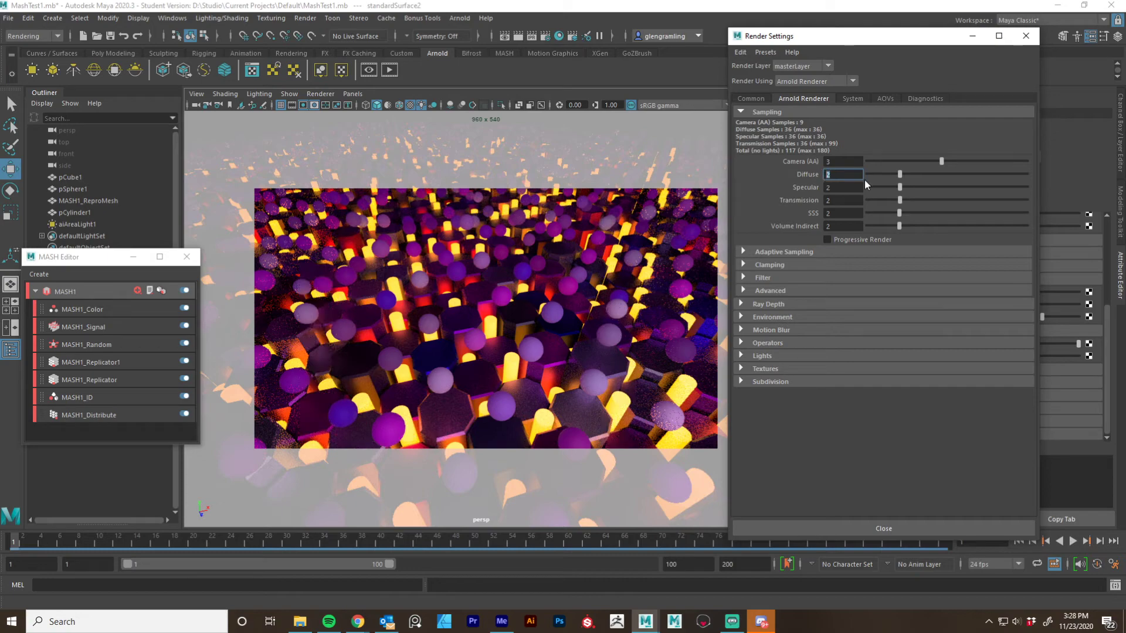
type("5")
key("Return")
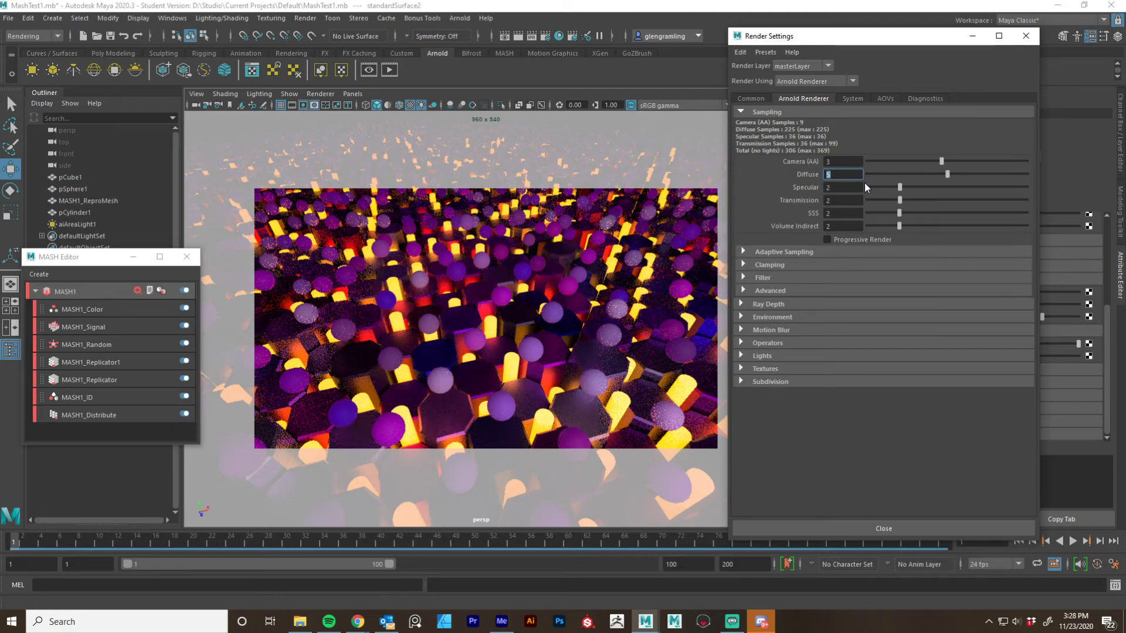
key("Tab")
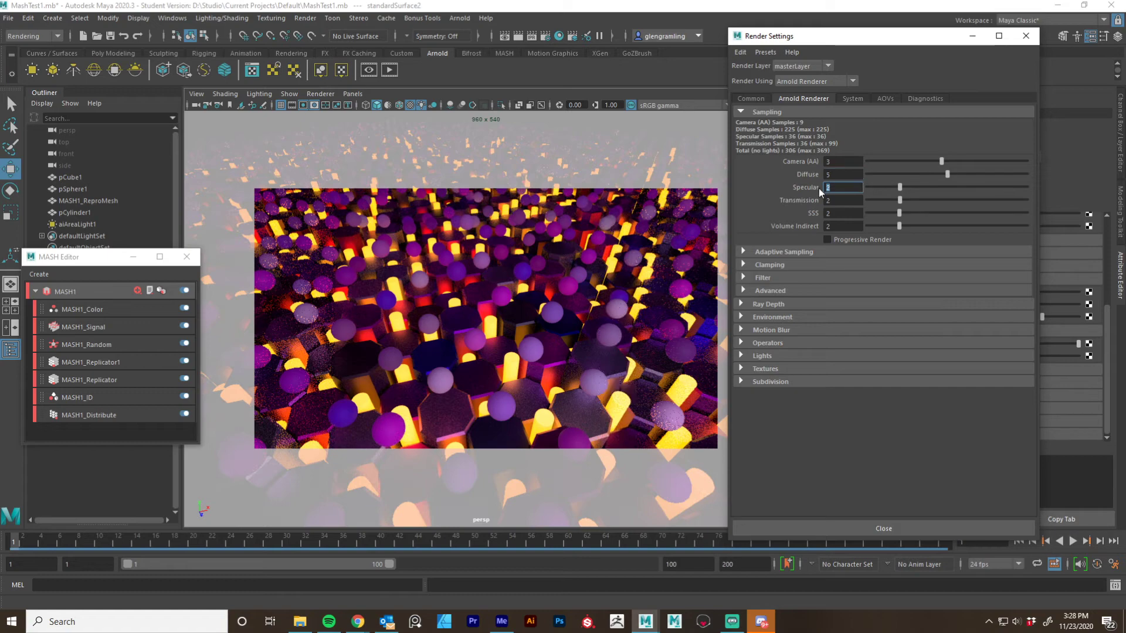
Set both the Diffuse and the Specular samples to 3
left_click(843, 175)
type("3")
key("Tab")
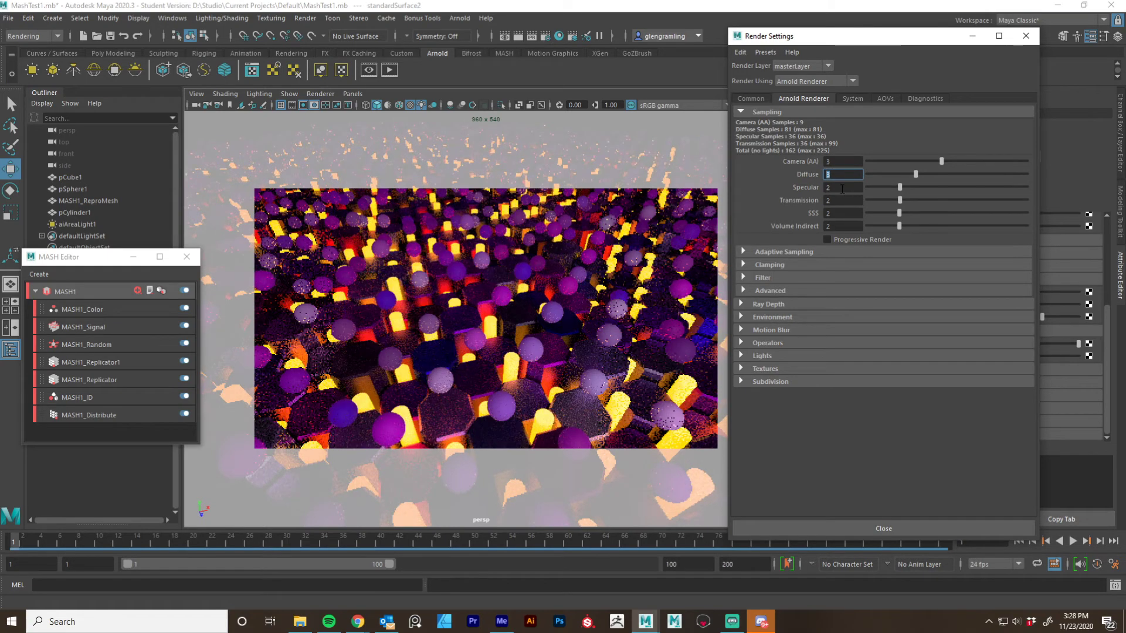
type("3")
key("Return")
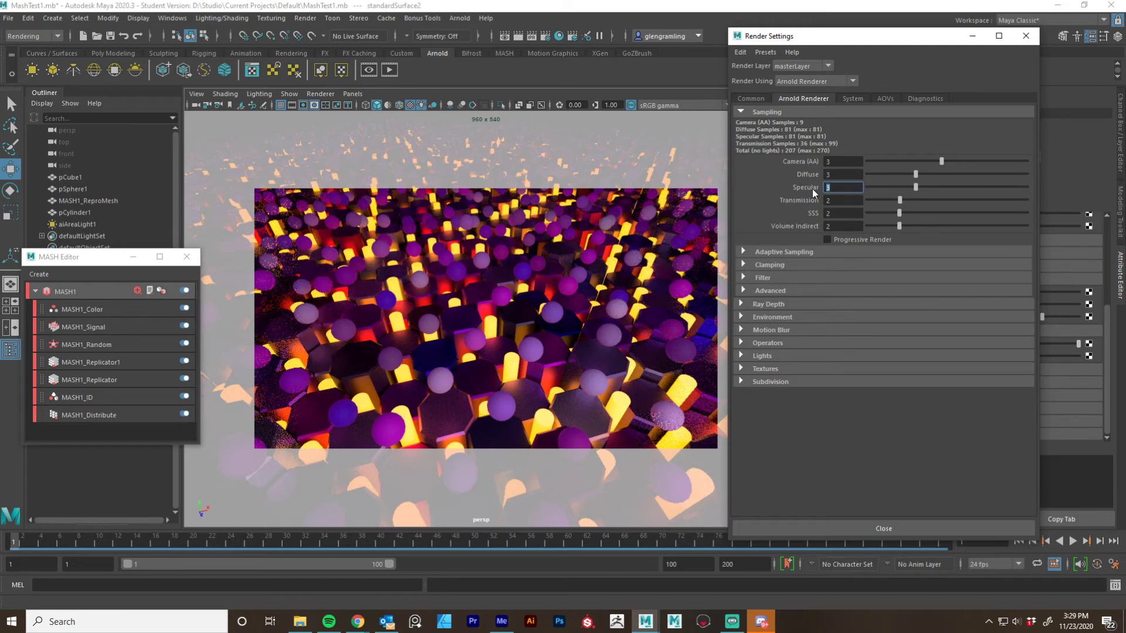
Raise the Specular samples to 5 and expand the Adaptive Sampling options
type("5")
key("Return")
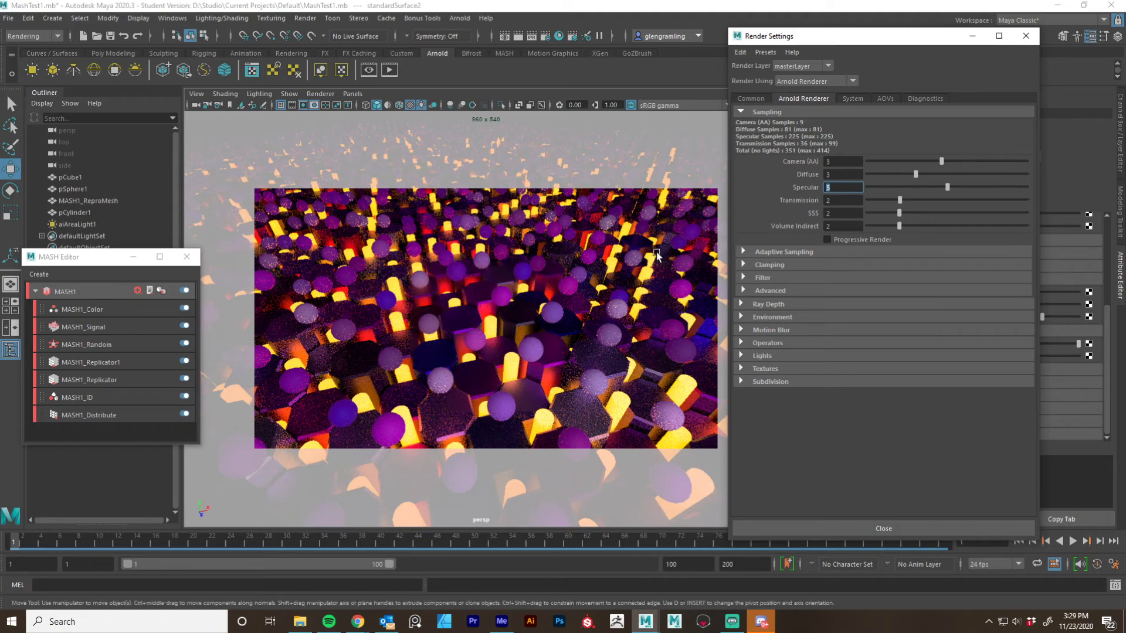
left_click(760, 252)
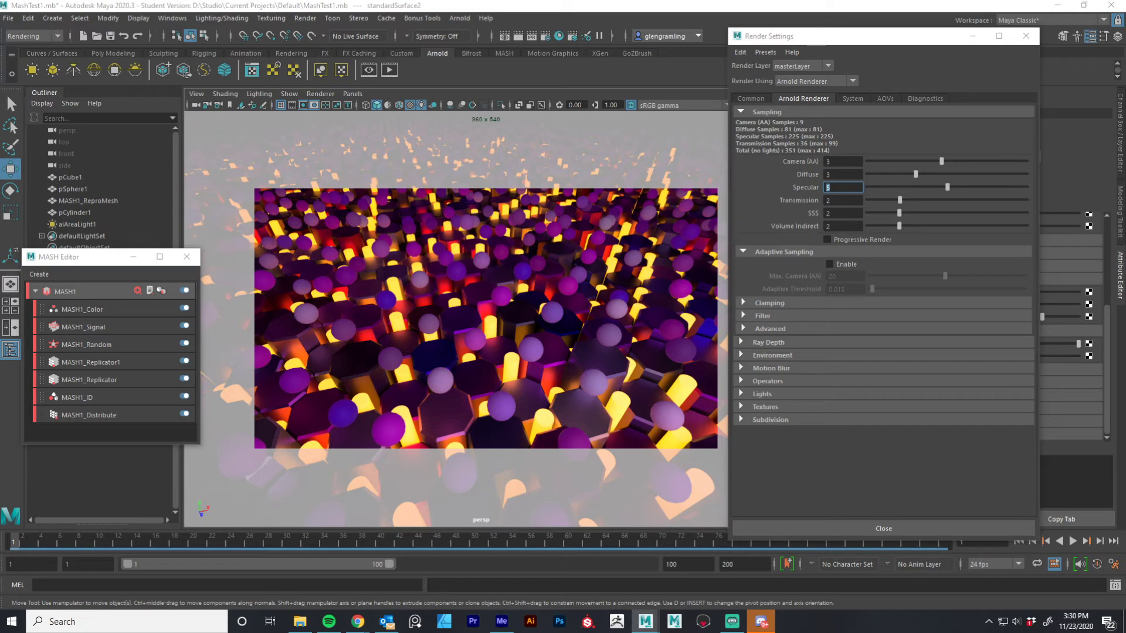
Set the Arnold Specular samples to 4 and the Diffuse samples to 2
left_click_drag(857, 187, 813, 189)
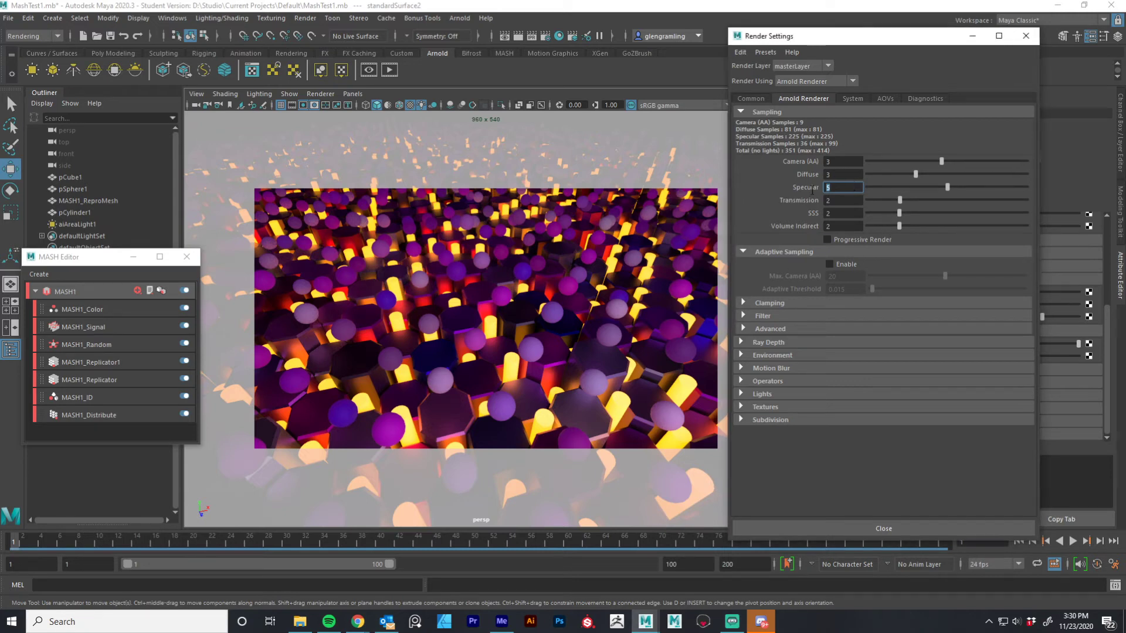
type("4")
key("Return")
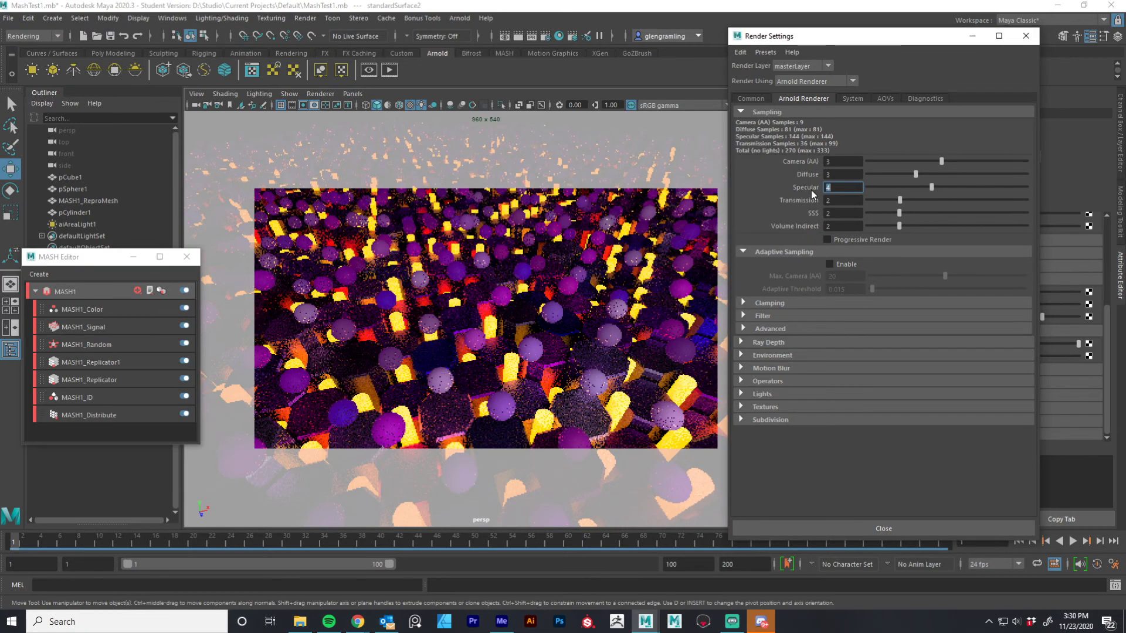
double_click(839, 174)
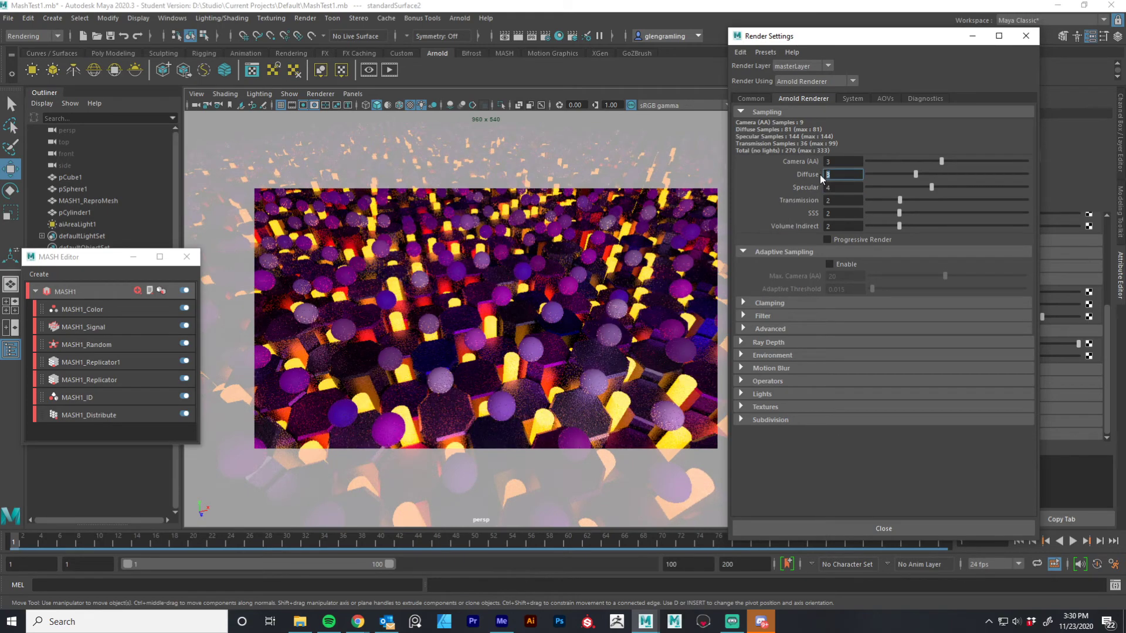
type("2")
key("Return")
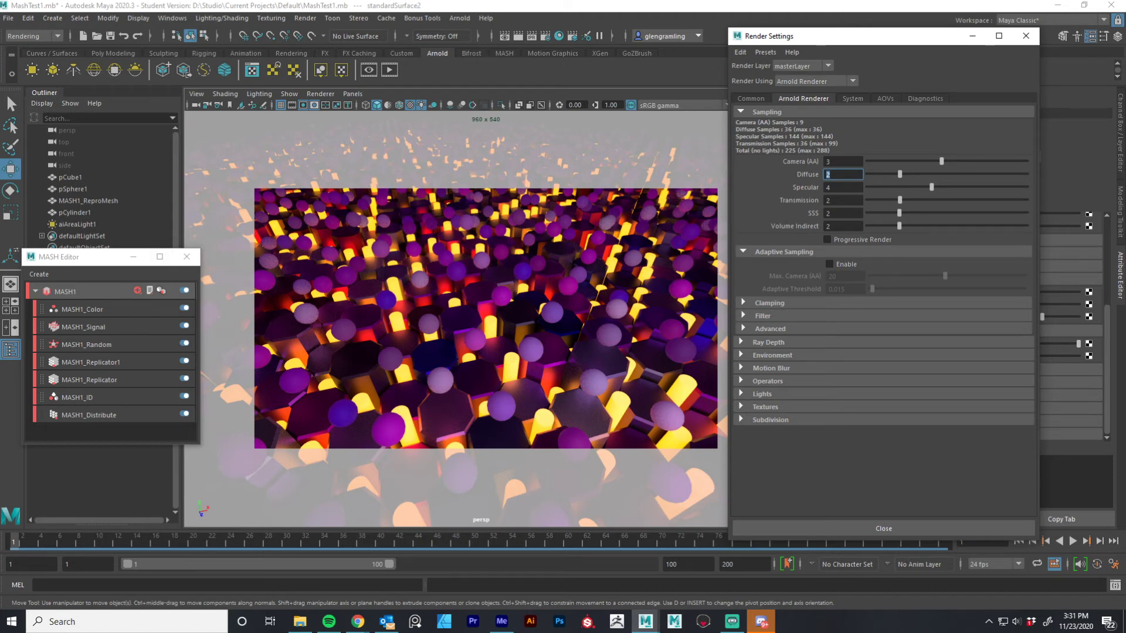
Reframe the persp camera to a new angle so the rows of spheres and cylinders fill the render frame
mouse_move(486, 301)
left_mouse_down("alt")
mouse_move(485, 286)
mouse_move(475, 299)
left_mouse_up("alt")
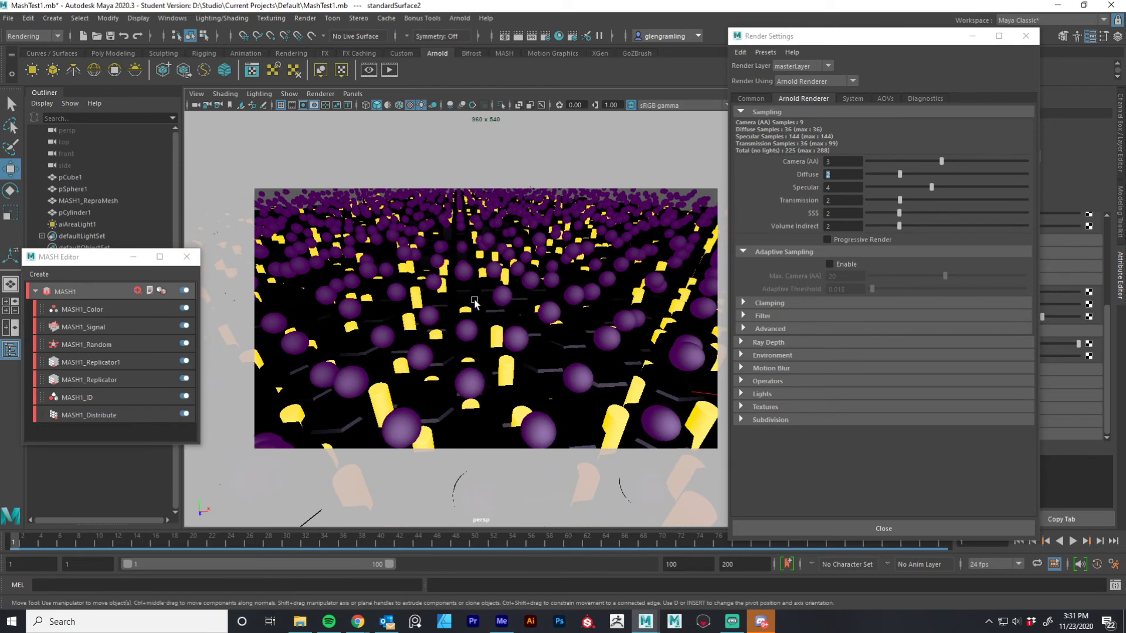
middle_click_drag(476, 300, 441, 288, "alt")
right_click_drag(442, 288, 415, 284, "alt")
left_click_drag(414, 284, 398, 290, "alt")
middle_click_drag(399, 290, 479, 293, "alt")
left_click_drag(481, 294, 433, 309, "alt")
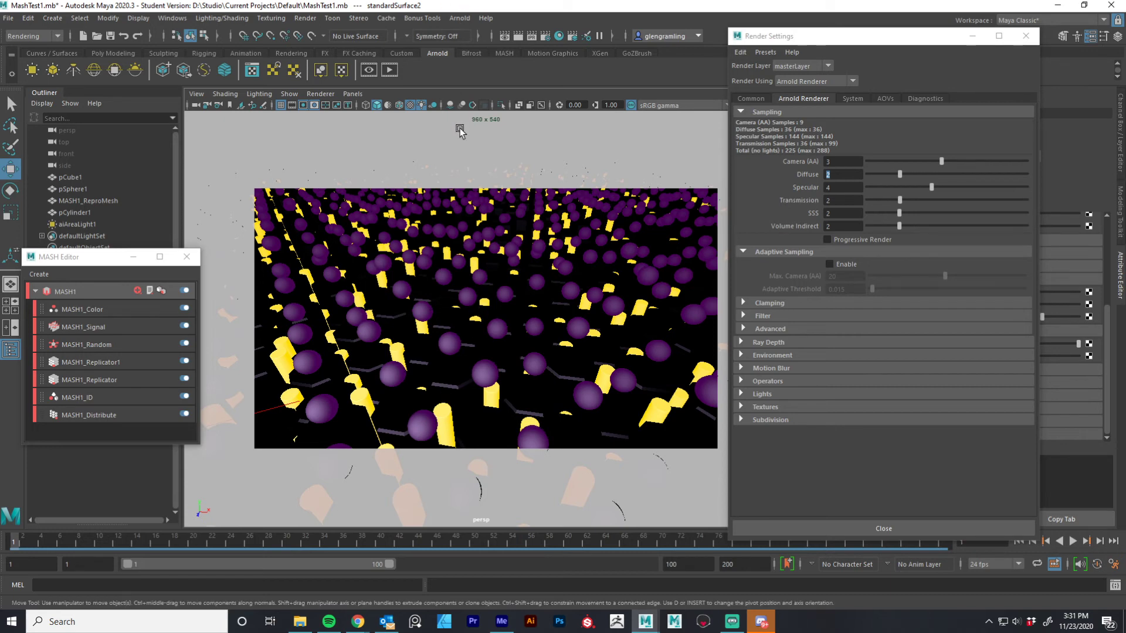
Expand the Motion Blur options of the Arnold Renderer settings and enable motion blur
left_click_drag(88, 256, 101, 137)
left_click_drag(854, 40, 545, 31)
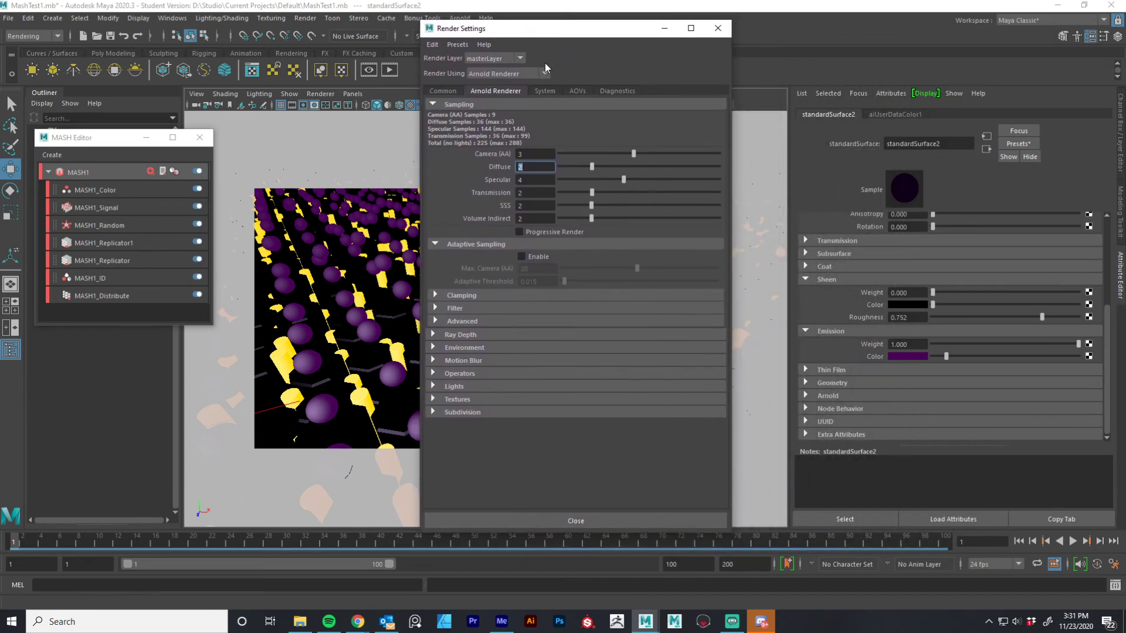
left_click(458, 362)
left_click(519, 373)
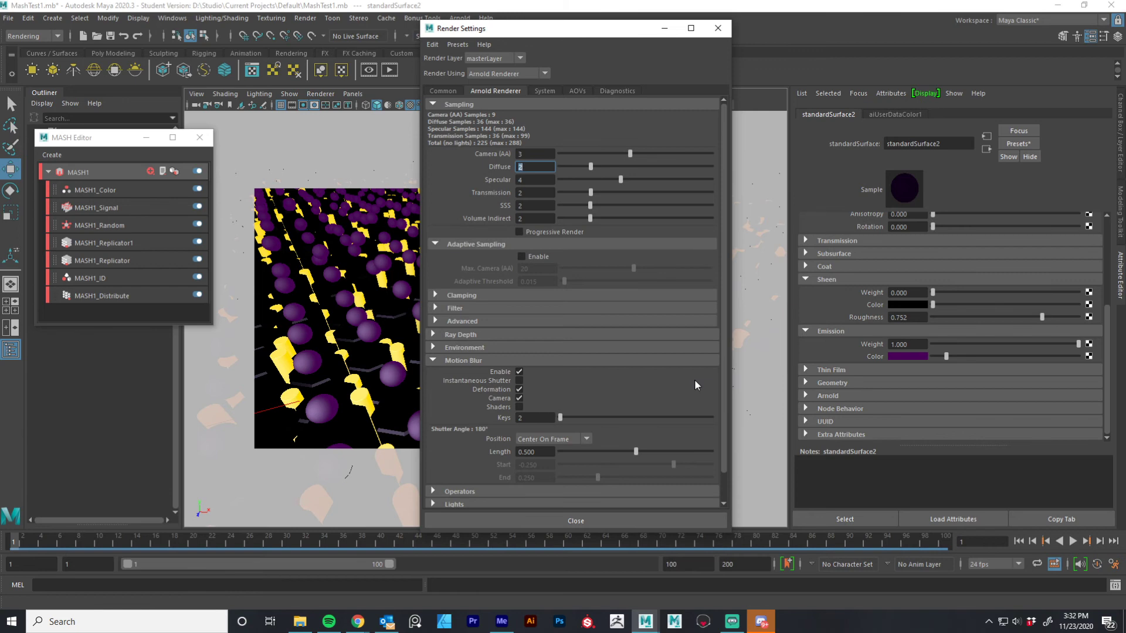
Examine the remaining Arnold Renderer options, including the motion blur, ray depth, advanced sampling and filter settings
scroll(613, 410, "down", 1)
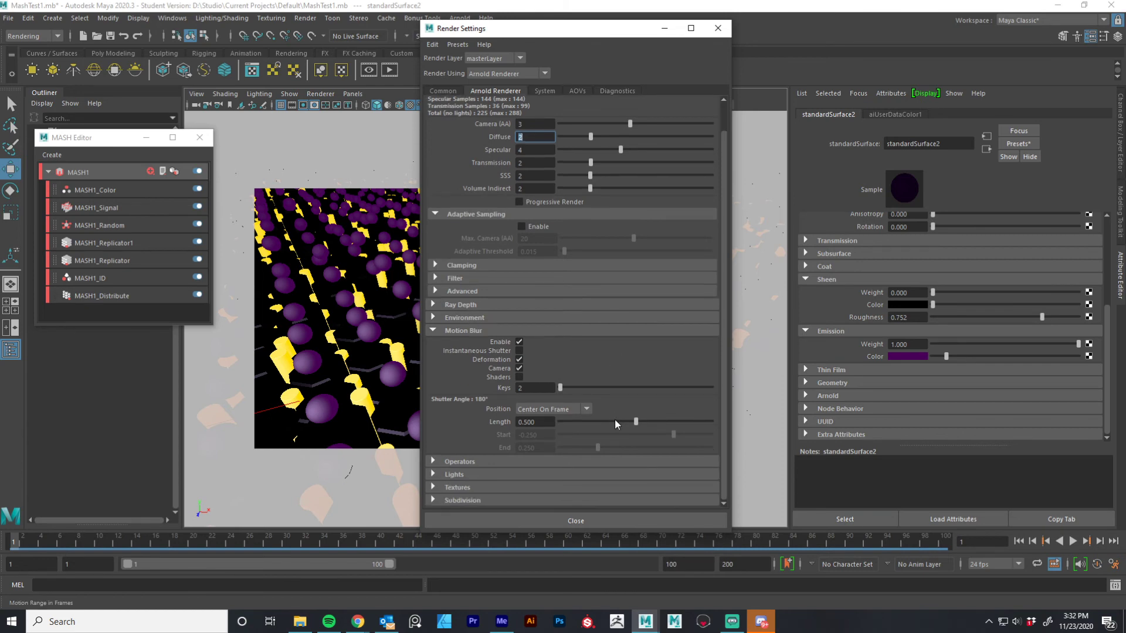
scroll(616, 420, "up", 1)
scroll(618, 420, "down", 1)
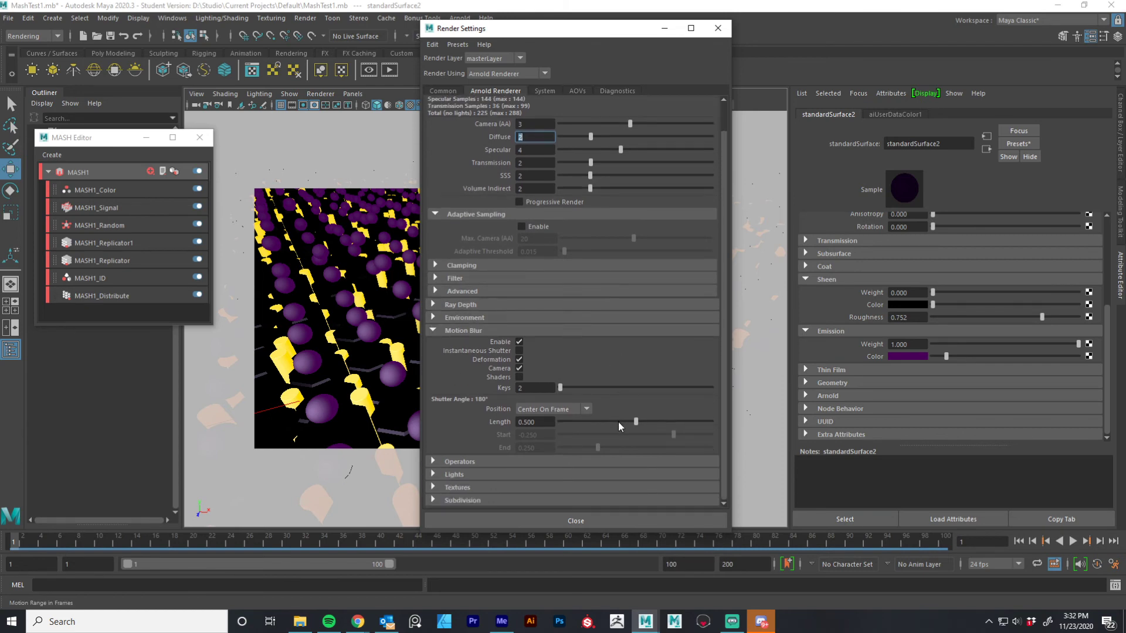
left_click(460, 305)
left_click(459, 305)
left_click(497, 291)
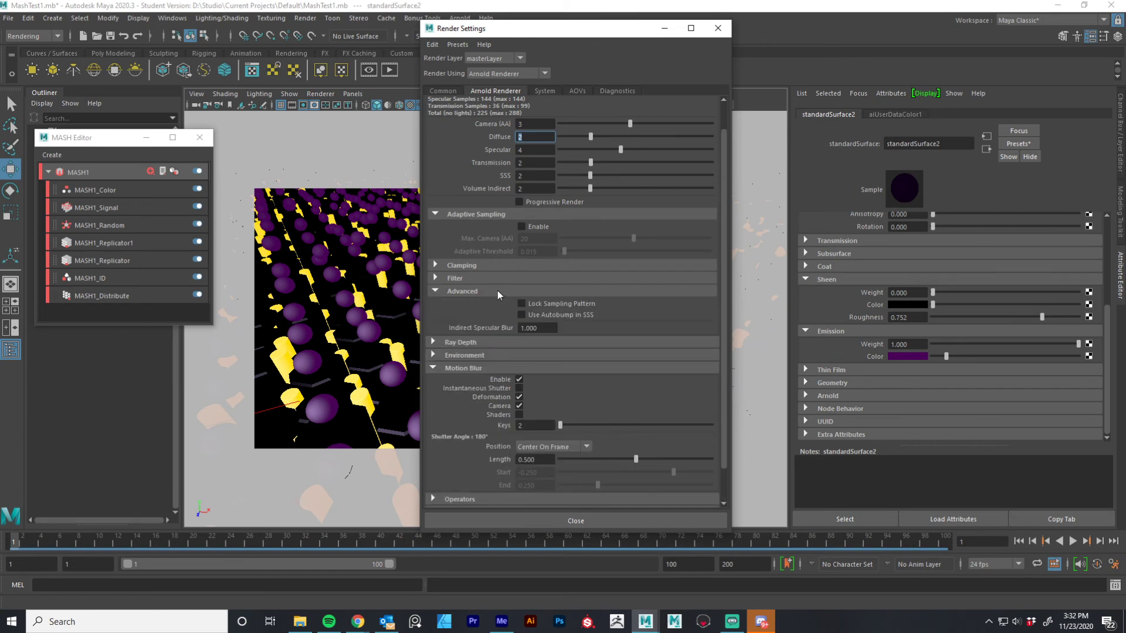
left_click(498, 290)
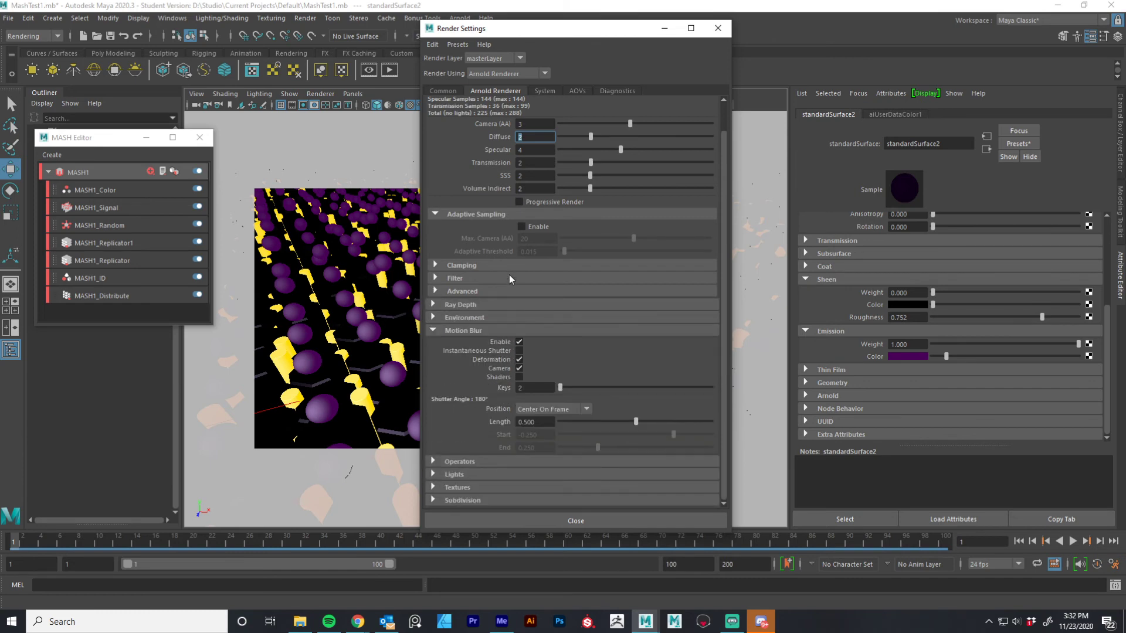
left_click(509, 278)
left_click(509, 278)
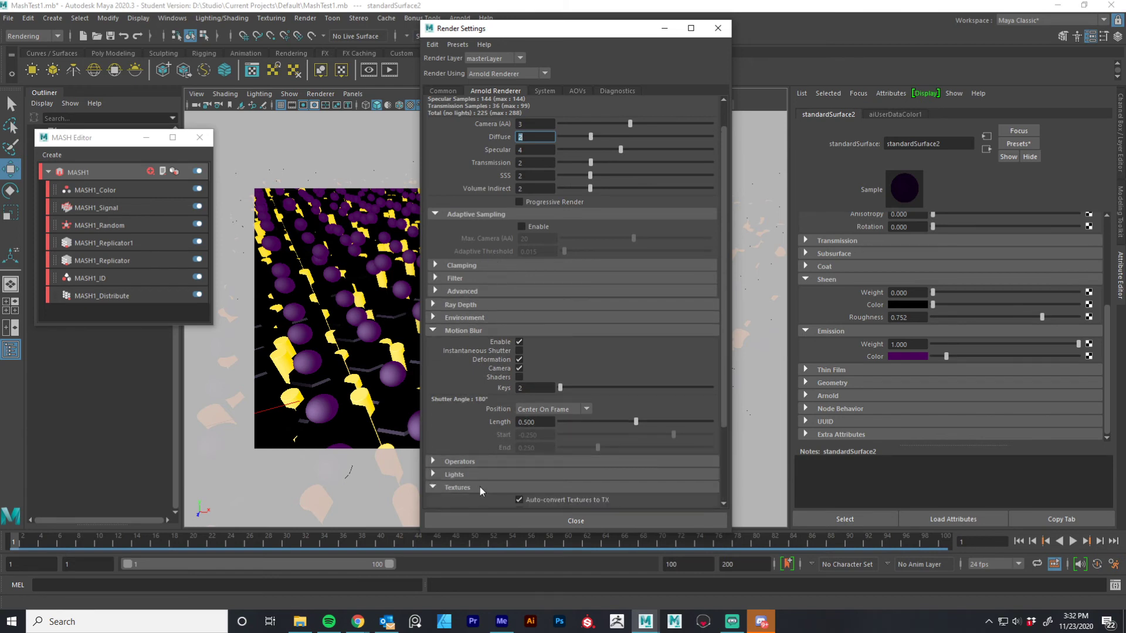
scroll(500, 379, "up", 2)
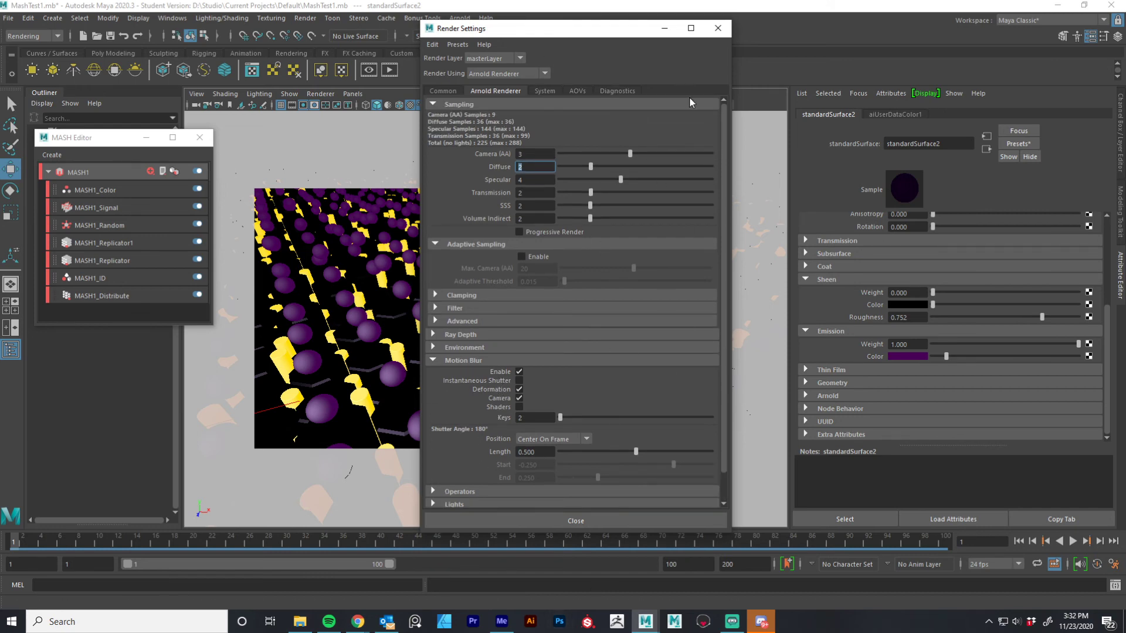
Save the scene as MashTest1.mb in the Default project folder, replacing the existing file
left_click_drag(609, 34, 533, 66)
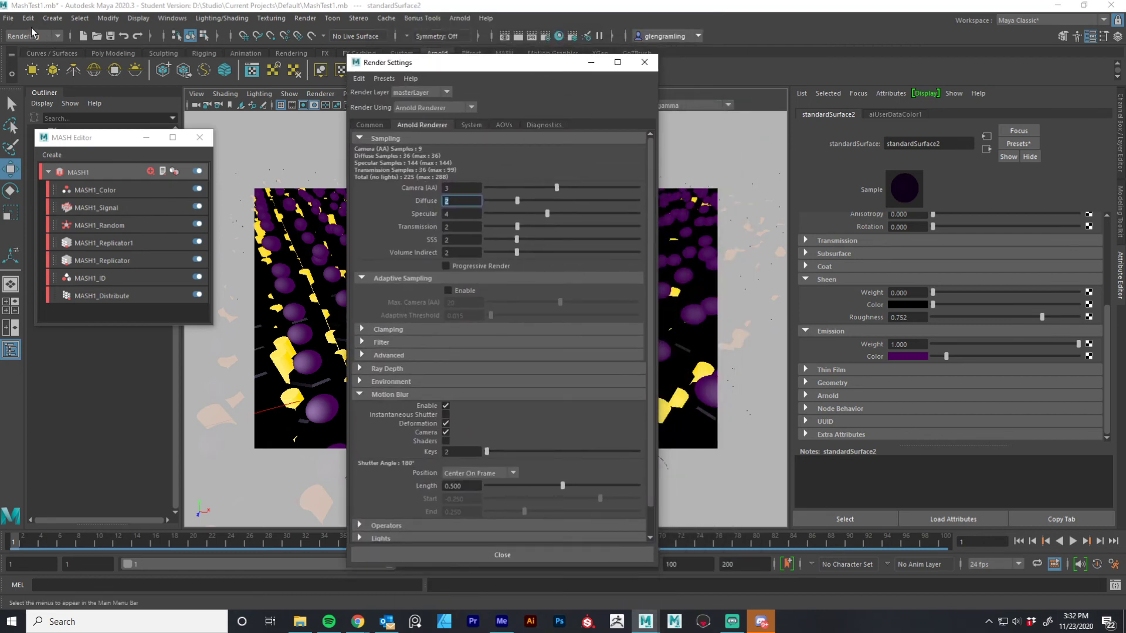
left_click(9, 18)
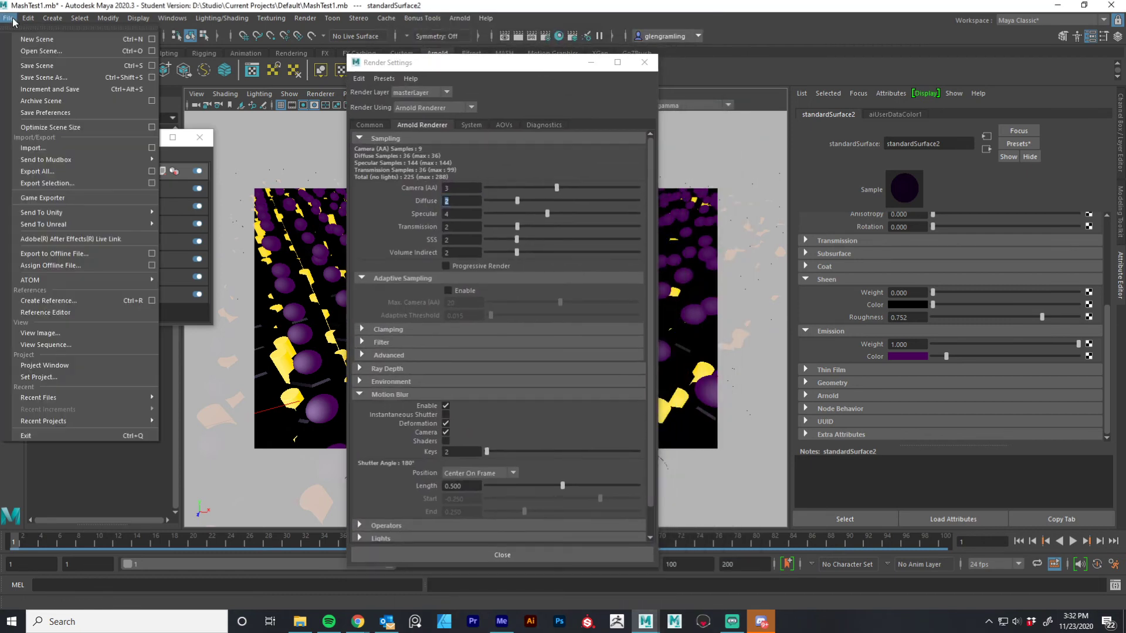
left_click(35, 78)
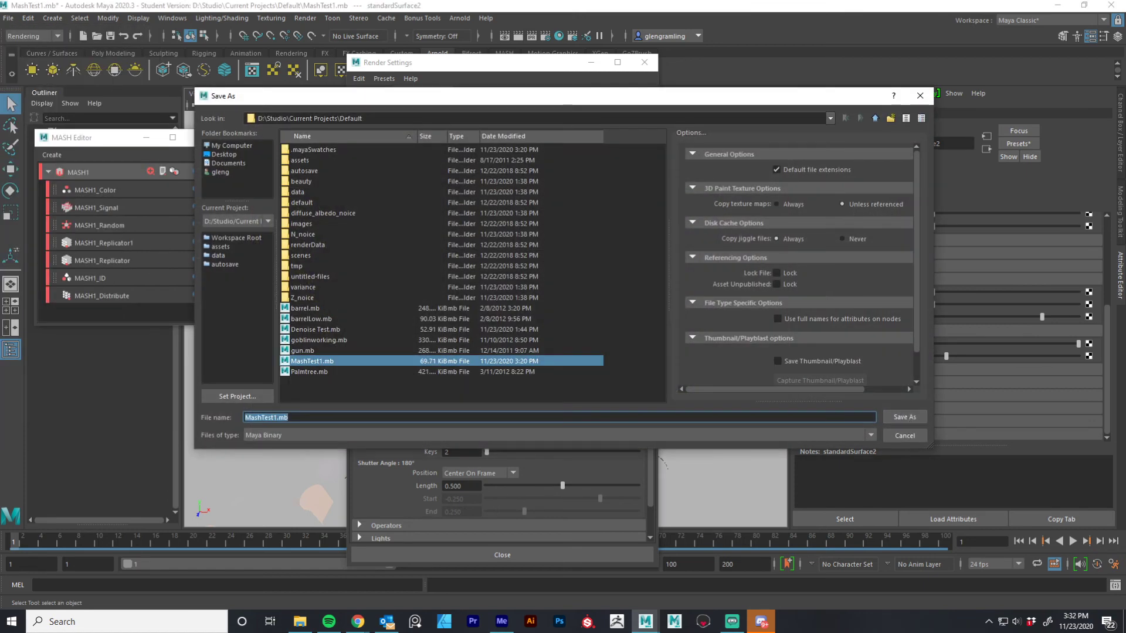
left_click(905, 416)
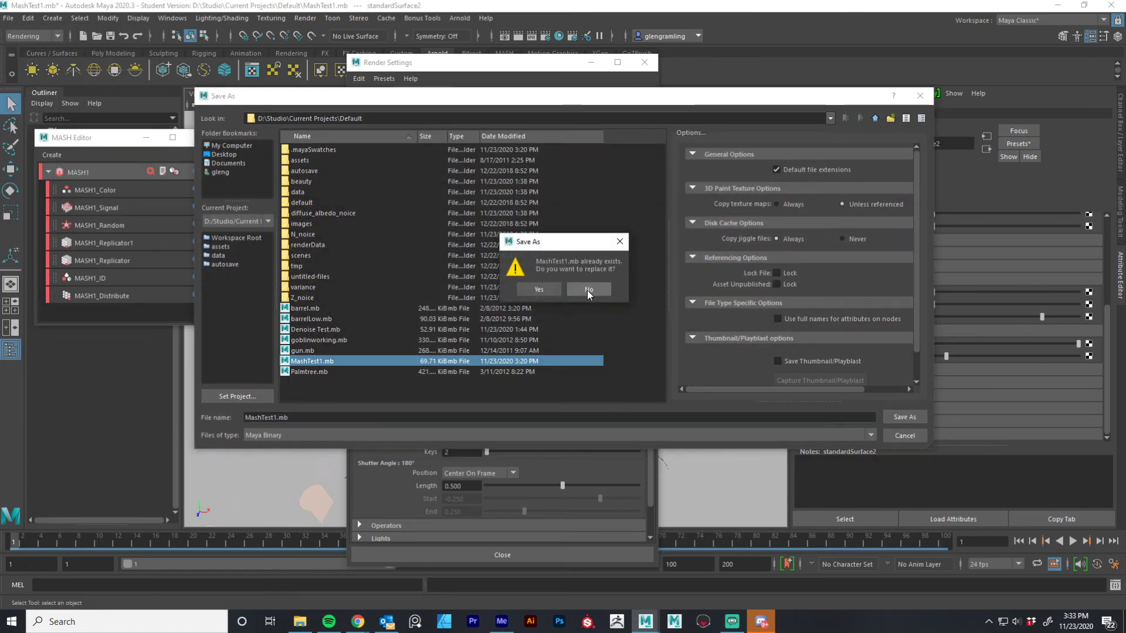
left_click(538, 289)
left_click(543, 326)
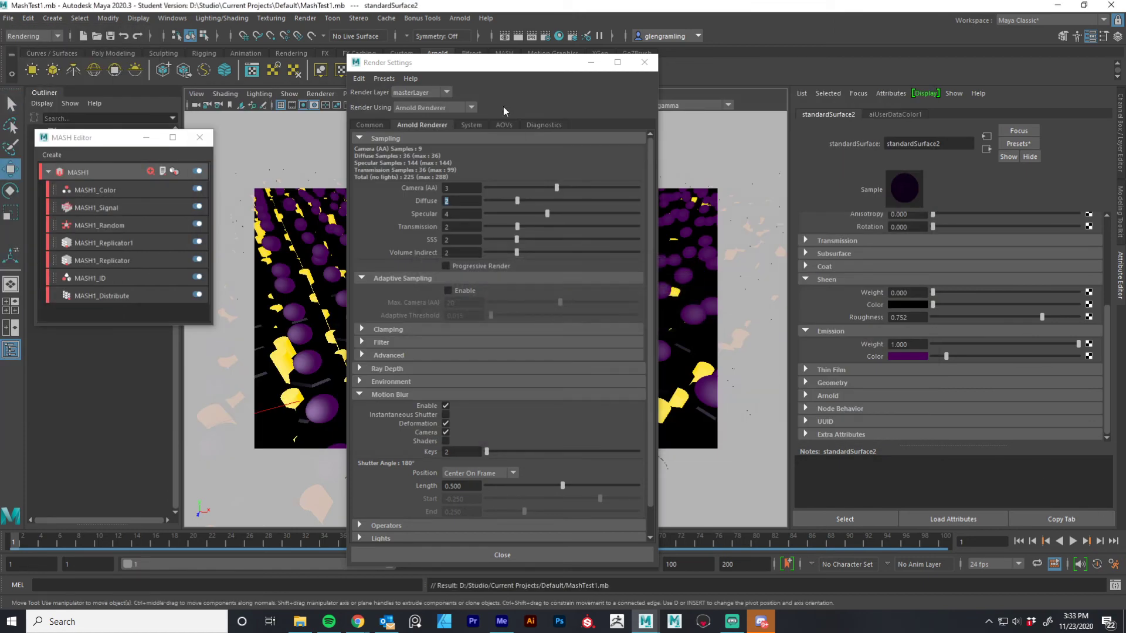
Expand the Denoiser options in the AOV settings and enable Output Denoising AOVs for the Arnold Denoiser
left_click_drag(498, 62, 510, 39)
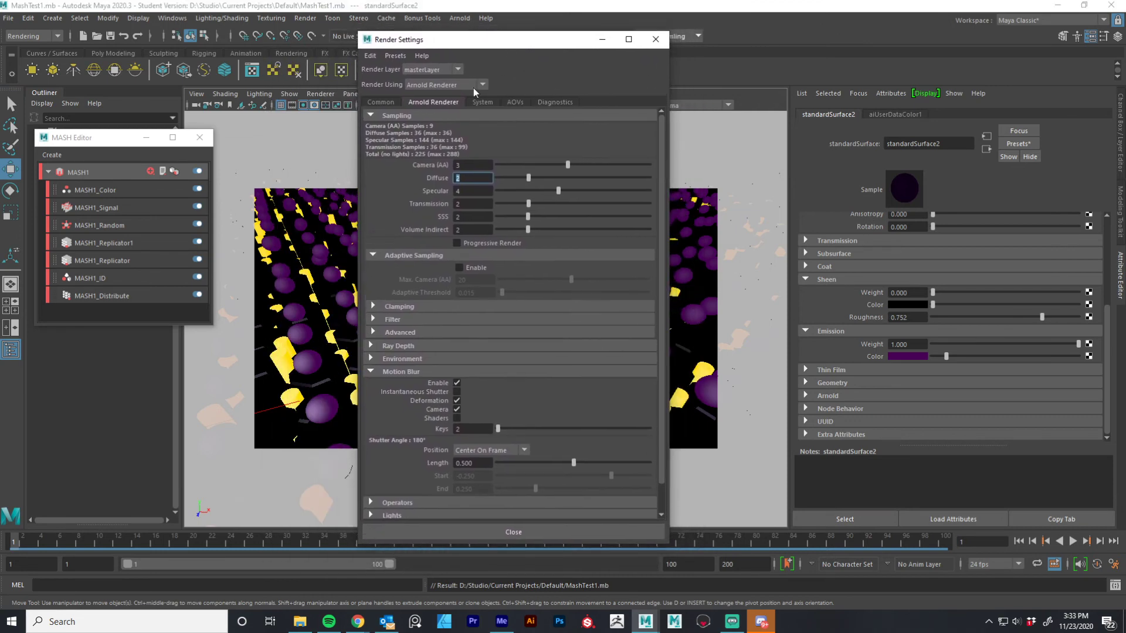
left_click(516, 103)
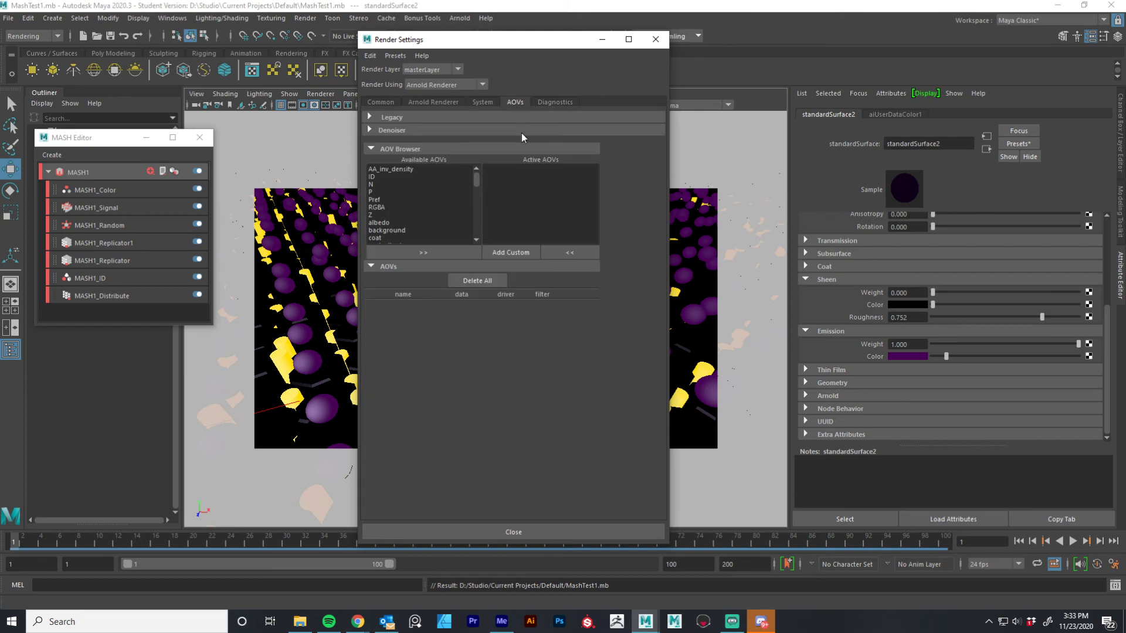
left_click(391, 130)
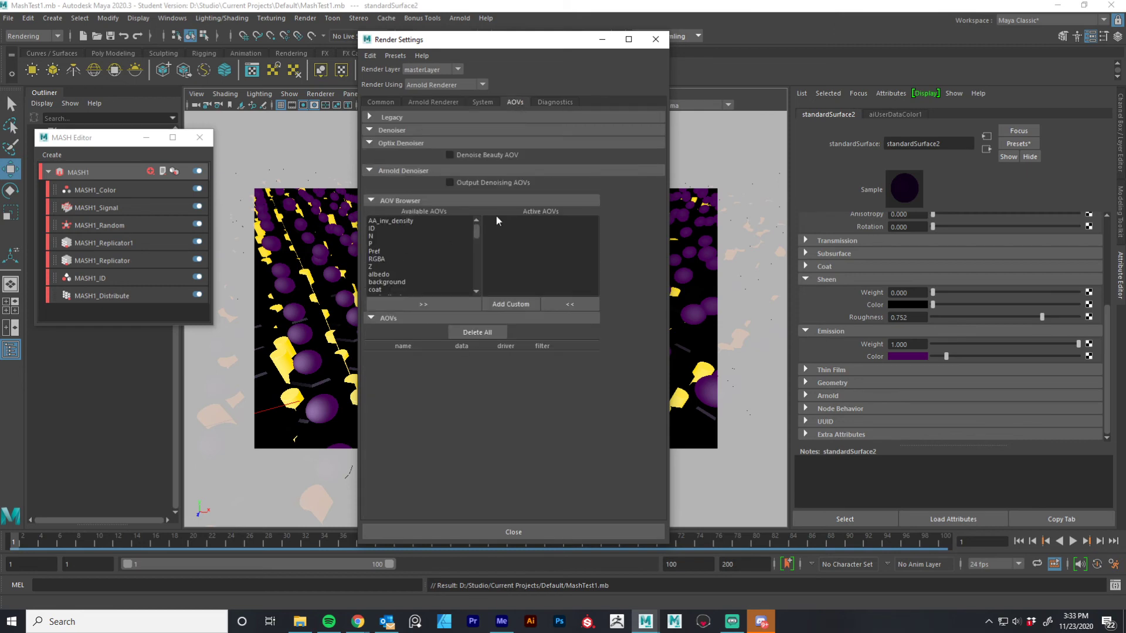
left_click(474, 183)
left_click_drag(502, 38, 541, 33)
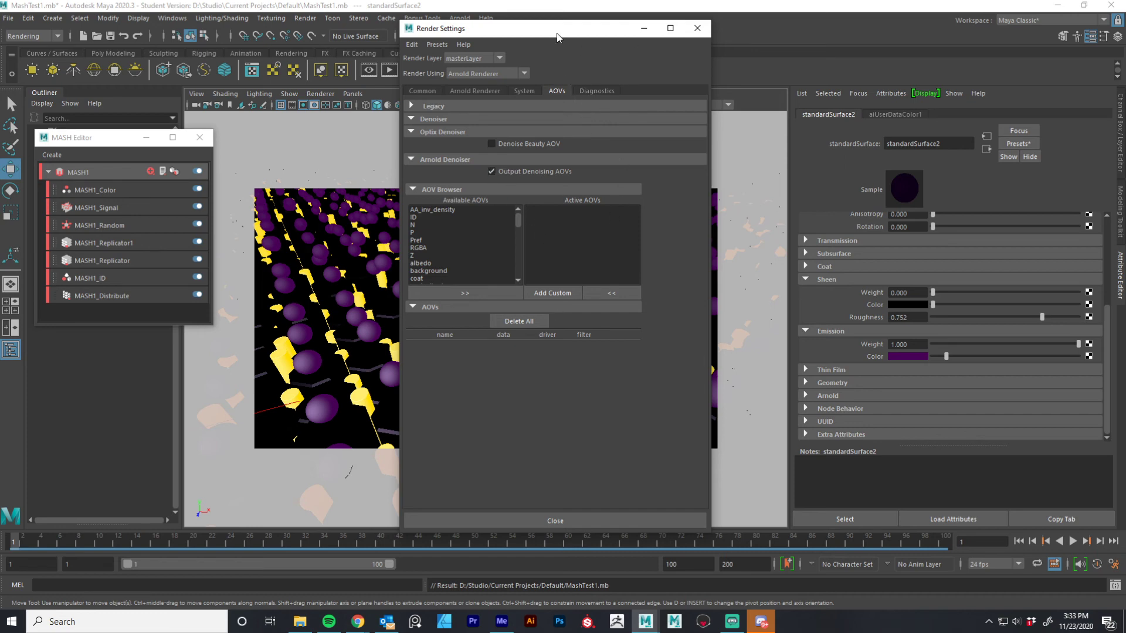
left_click_drag(557, 33, 546, 42)
mouse_move(507, 229)
left_mouse_down()
mouse_move(509, 245)
mouse_move(520, 215)
left_mouse_up()
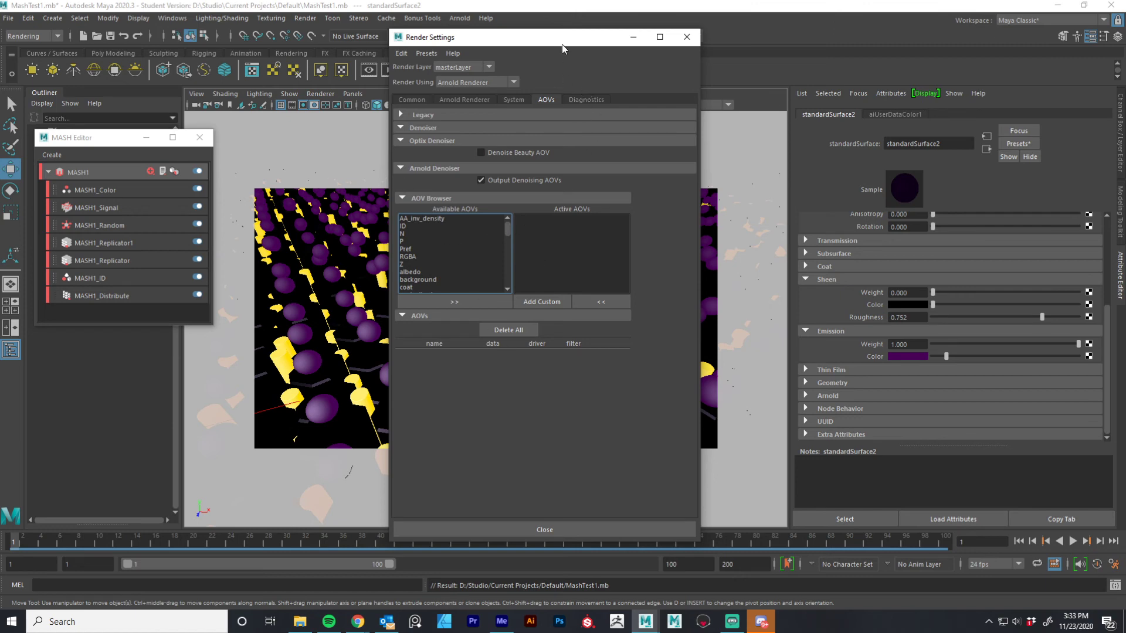
left_click_drag(559, 52, 595, 54)
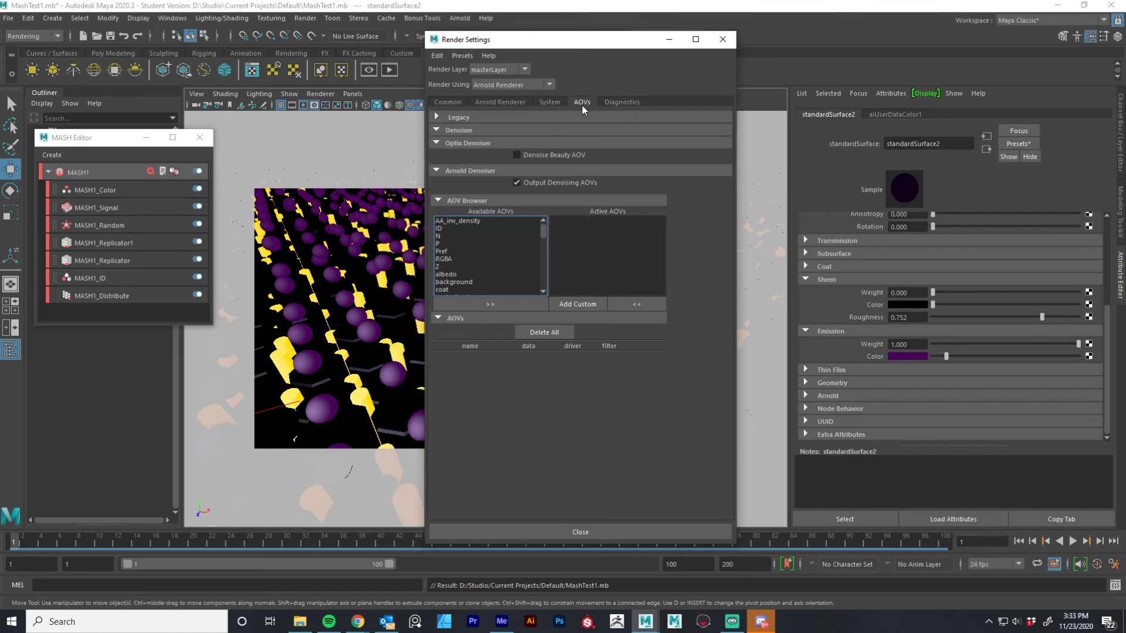
Set the compression of the exr file output to none in the common render settings
left_click(444, 101)
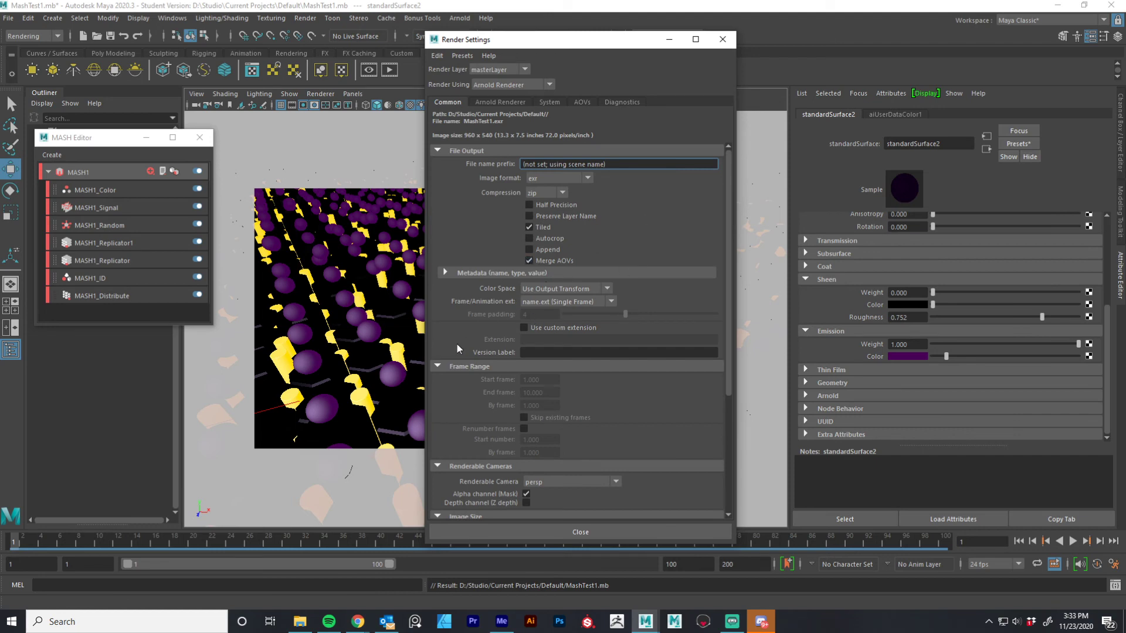
left_click(558, 193)
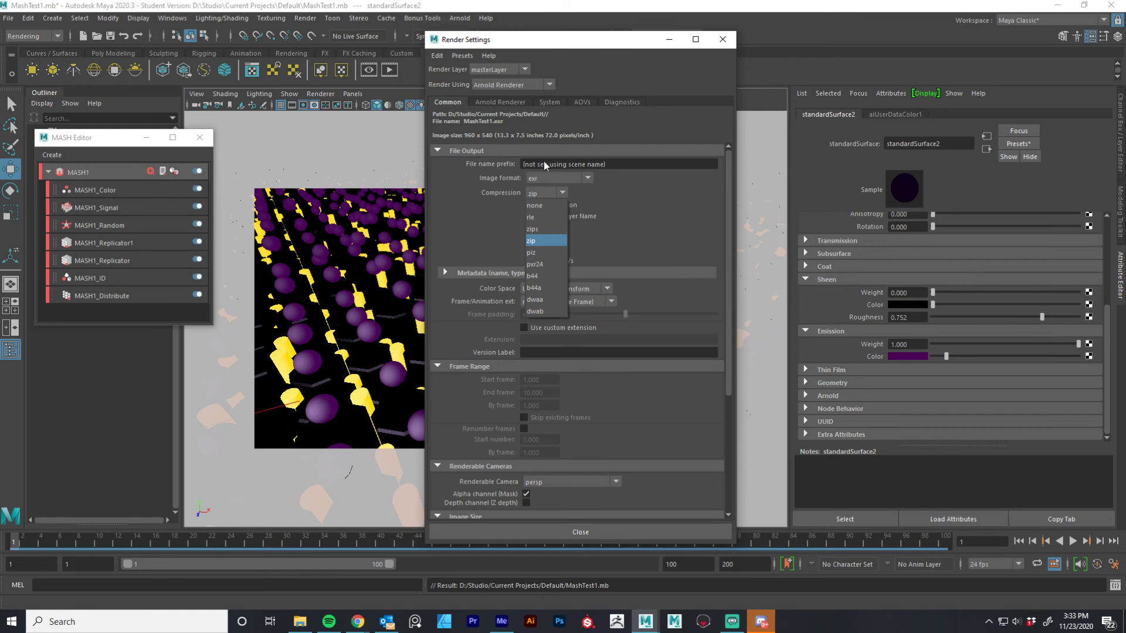
left_click(535, 205)
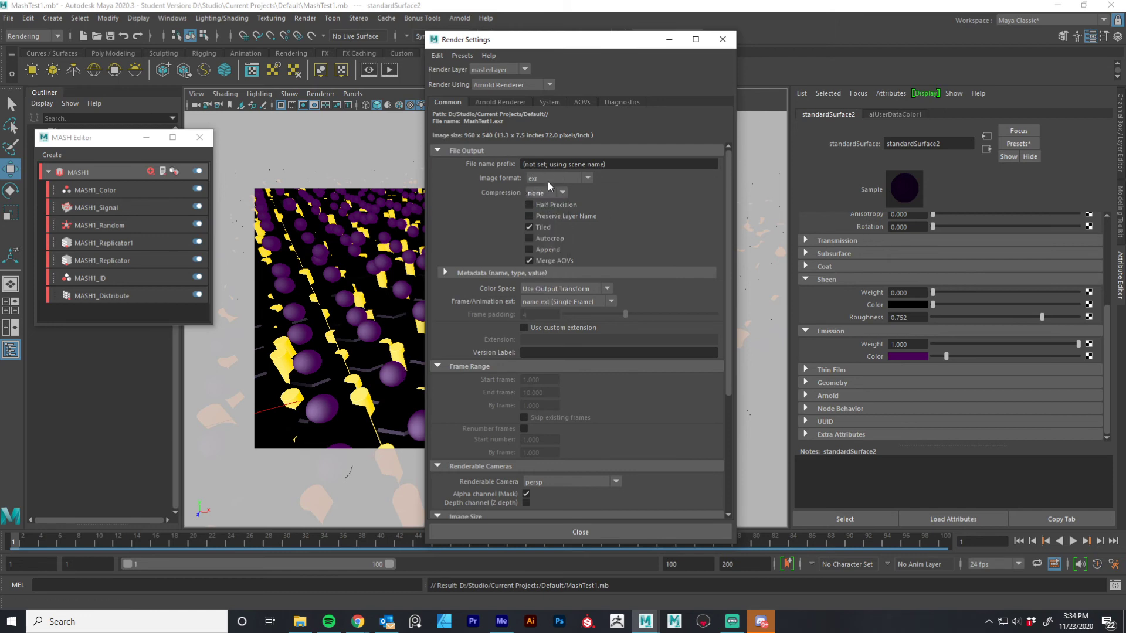
left_click_drag(594, 47, 521, 33)
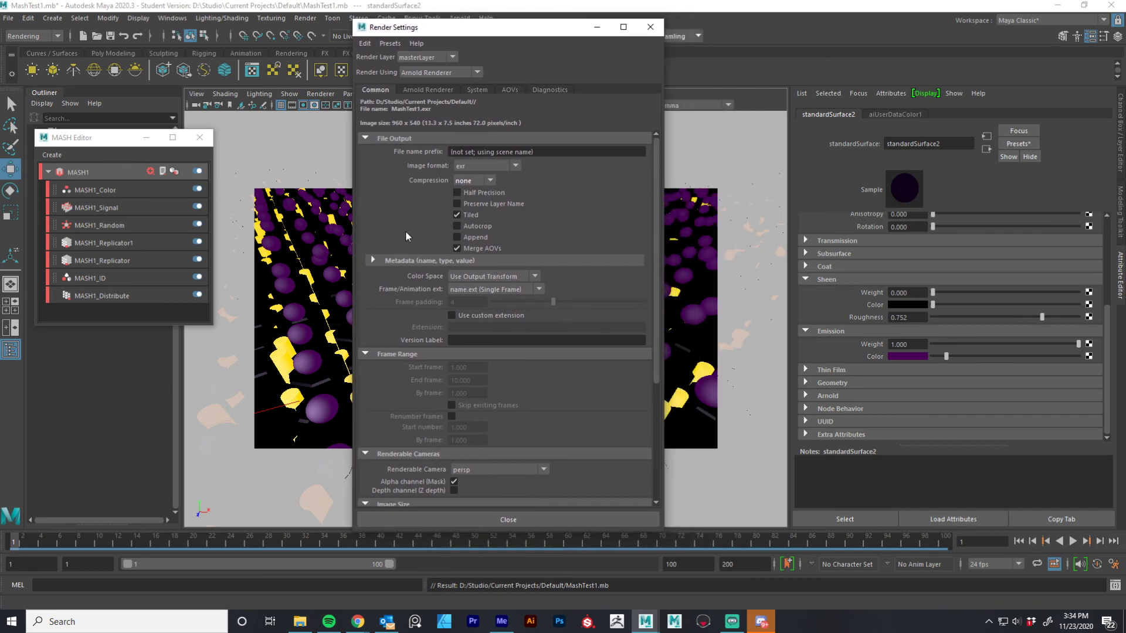
mouse_move(659, 269)
left_mouse_down()
mouse_move(663, 349)
mouse_move(668, 255)
left_mouse_up()
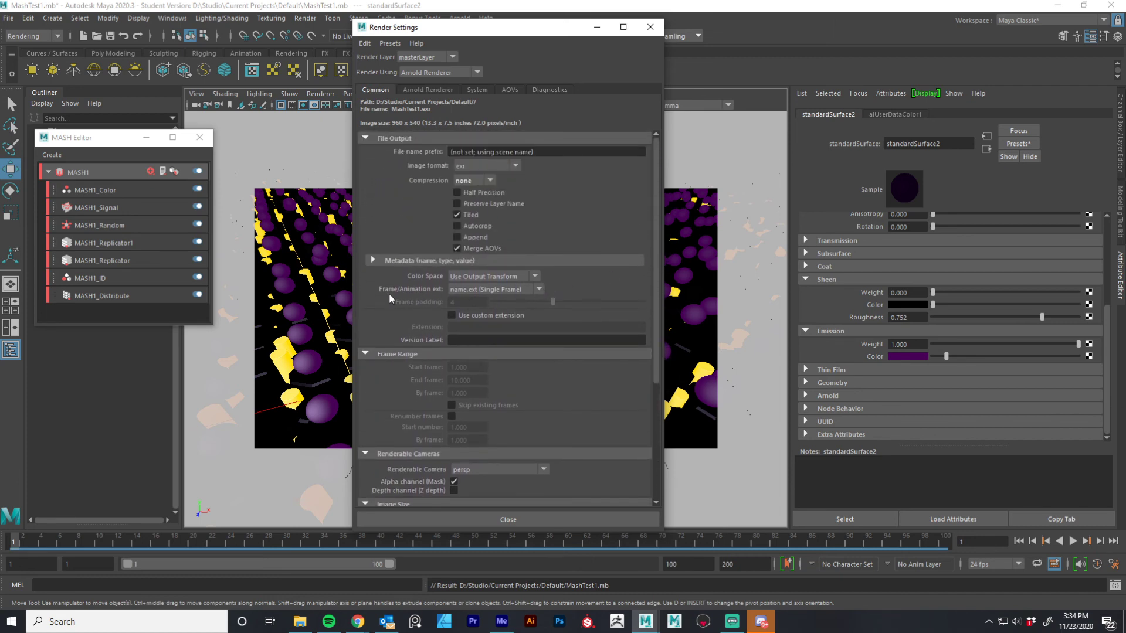
Set the frame/animation naming to name_#.ext and the end frame of the render range to 100
left_click(515, 290)
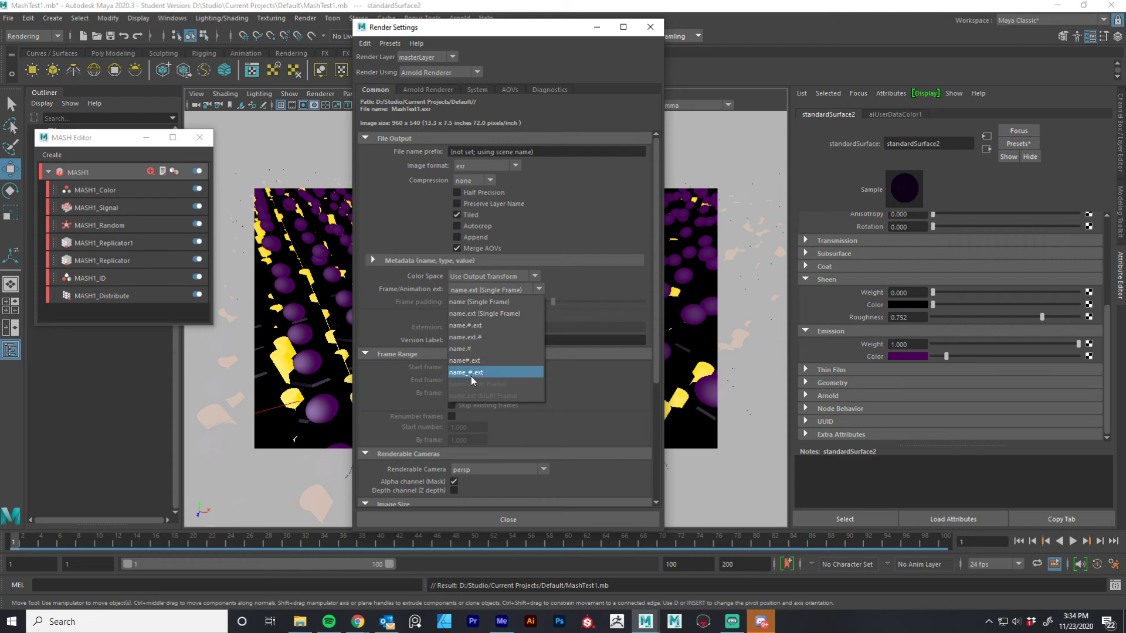
left_click(486, 375)
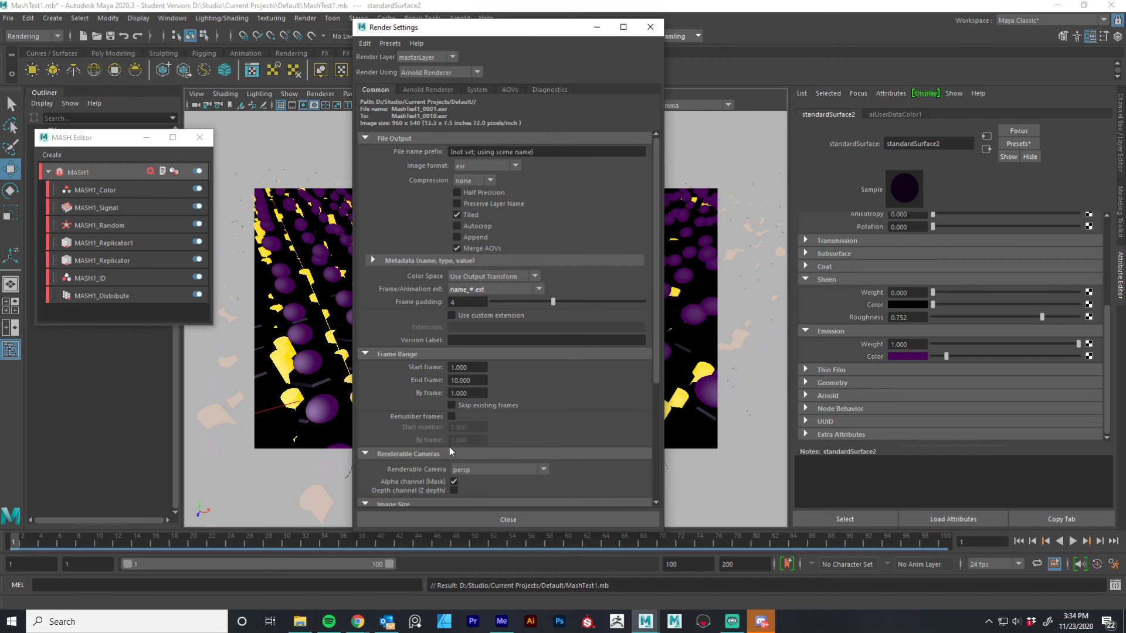
left_click(467, 380)
type("100")
key("Return")
left_click_drag(654, 366, 662, 345)
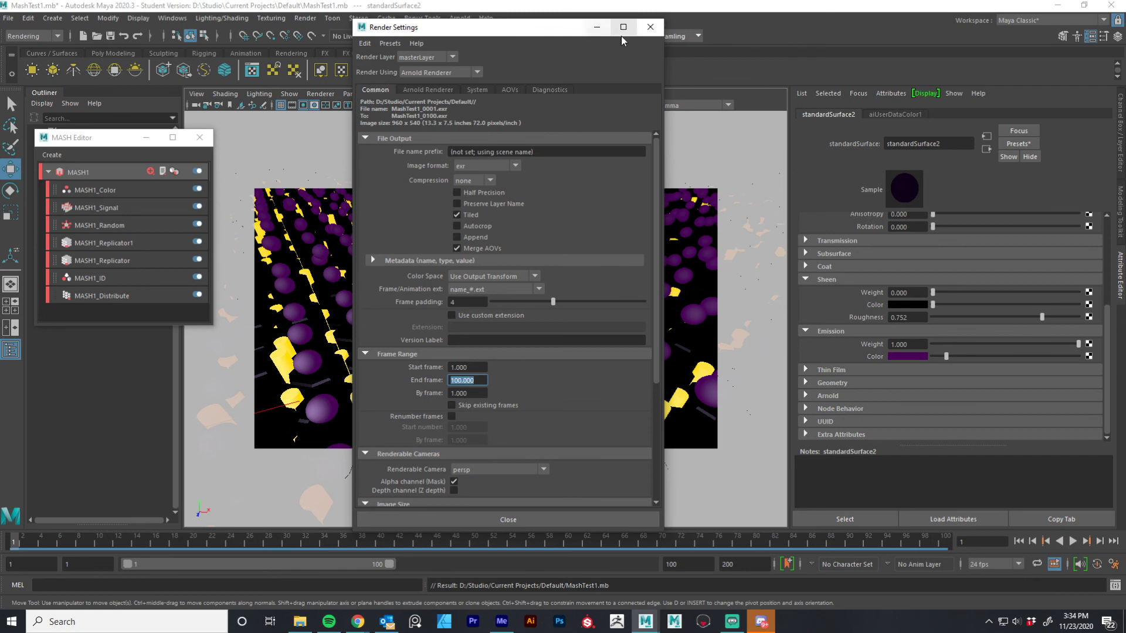
Close the render settings and save the scene
left_click(651, 28)
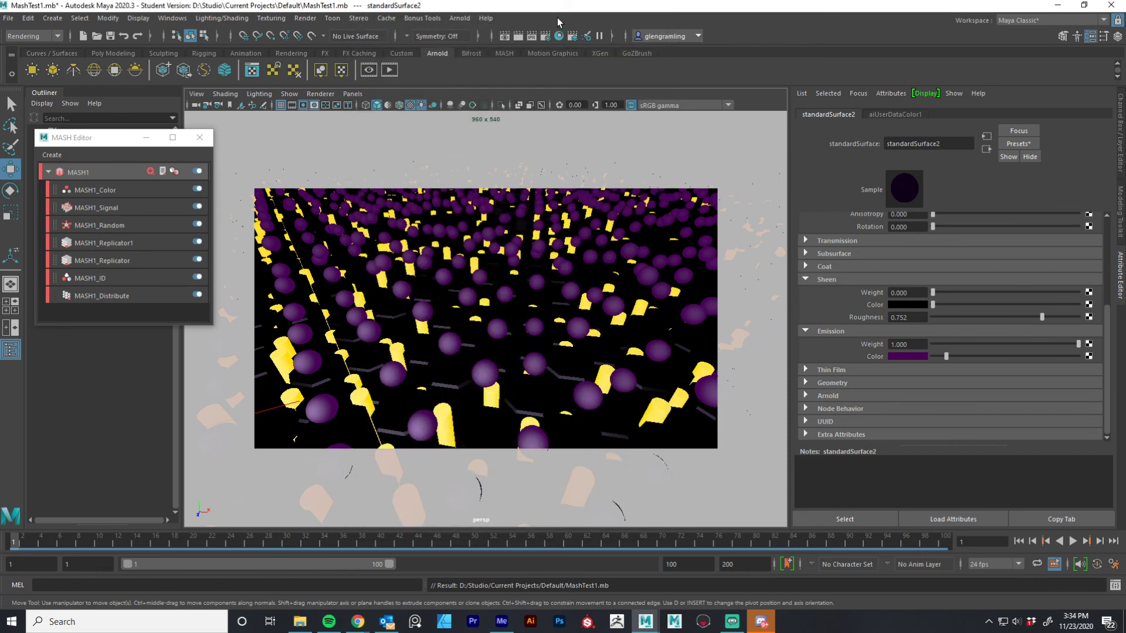
key("ctrl+s")
left_click(535, 321)
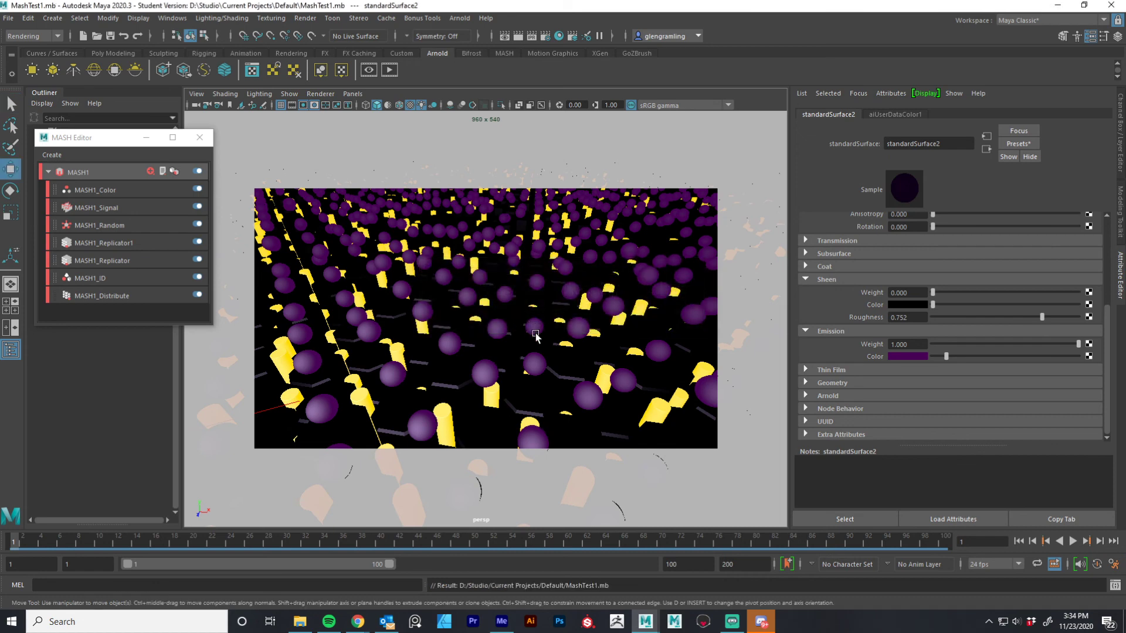
left_click(306, 18)
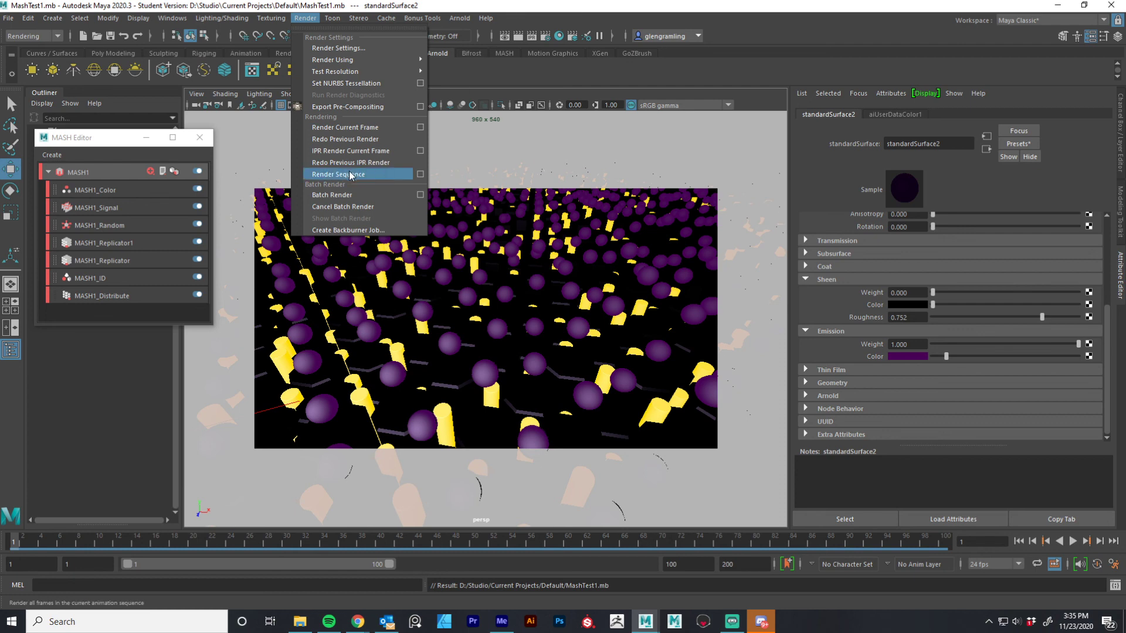
left_click(589, 5)
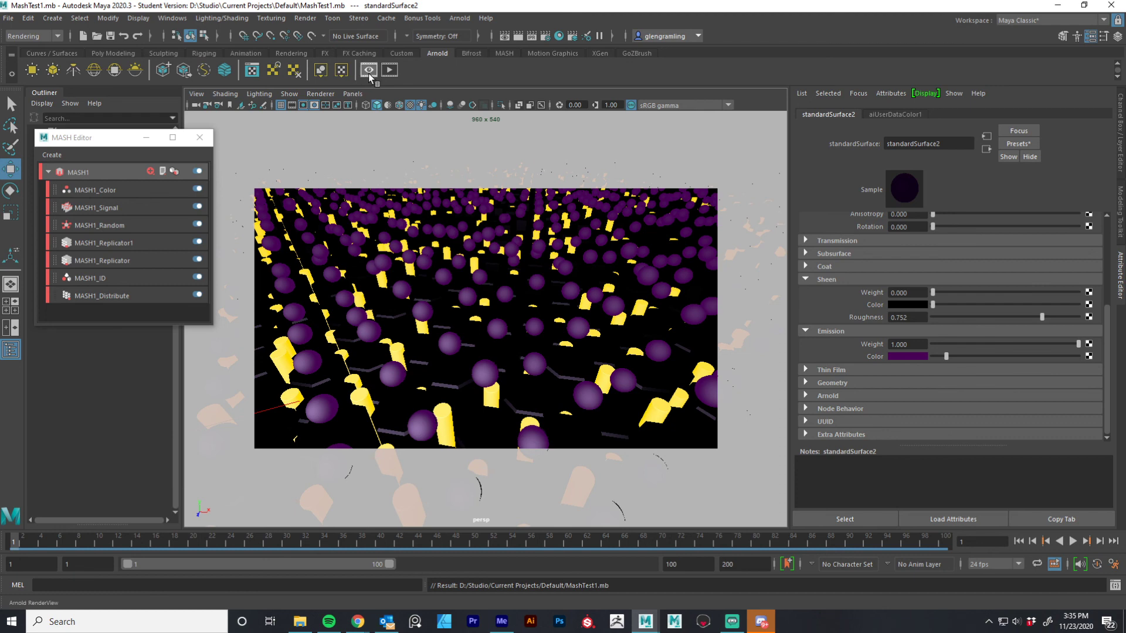
Open the Render View and move its window out of the way so the viewport is fully clear
left_click(507, 40)
left_click_drag(404, 32, 914, 43)
left_click_drag(22, 44, 660, 306)
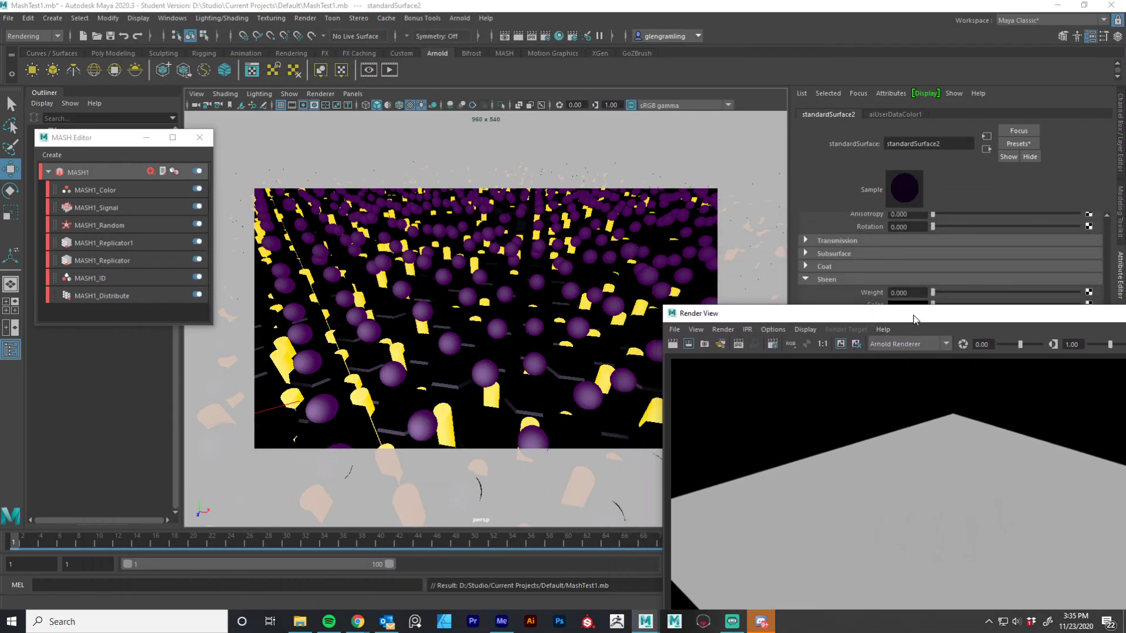
left_click_drag(913, 318, 456, 129)
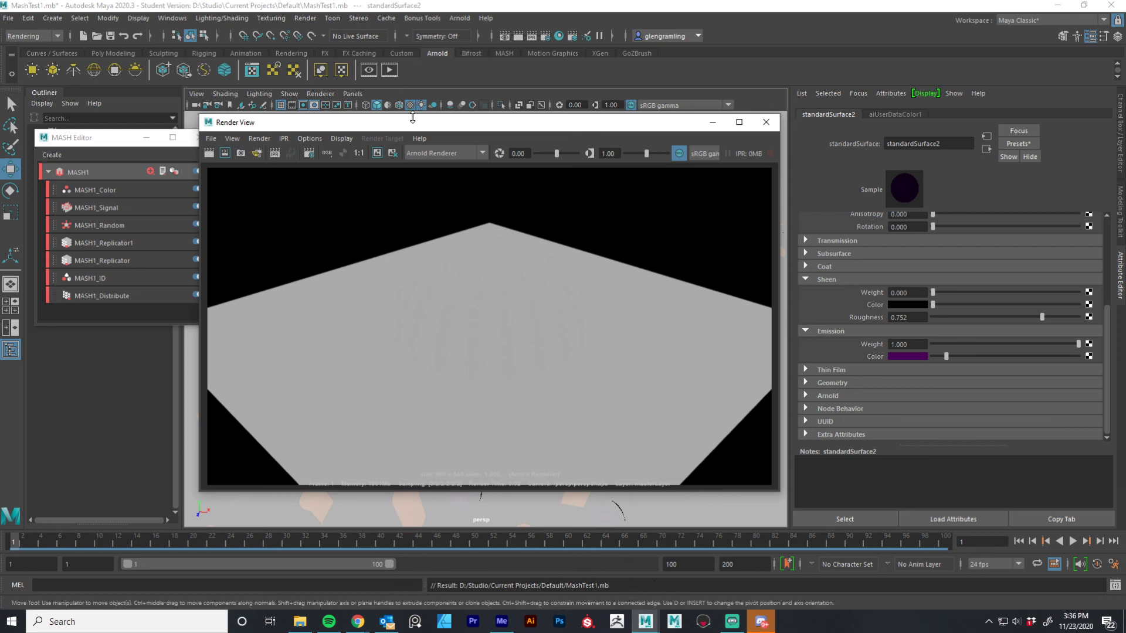
mouse_move(417, 121)
left_mouse_down()
mouse_move(433, 120)
mouse_move(416, 127)
left_mouse_up()
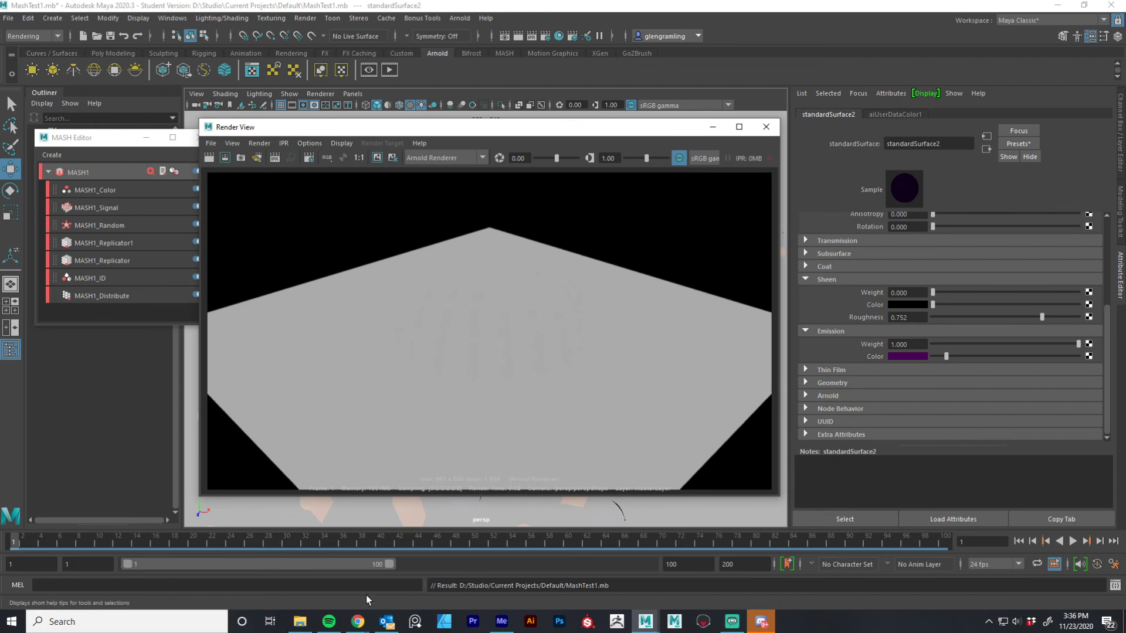
left_click_drag(519, 132, 1125, 147)
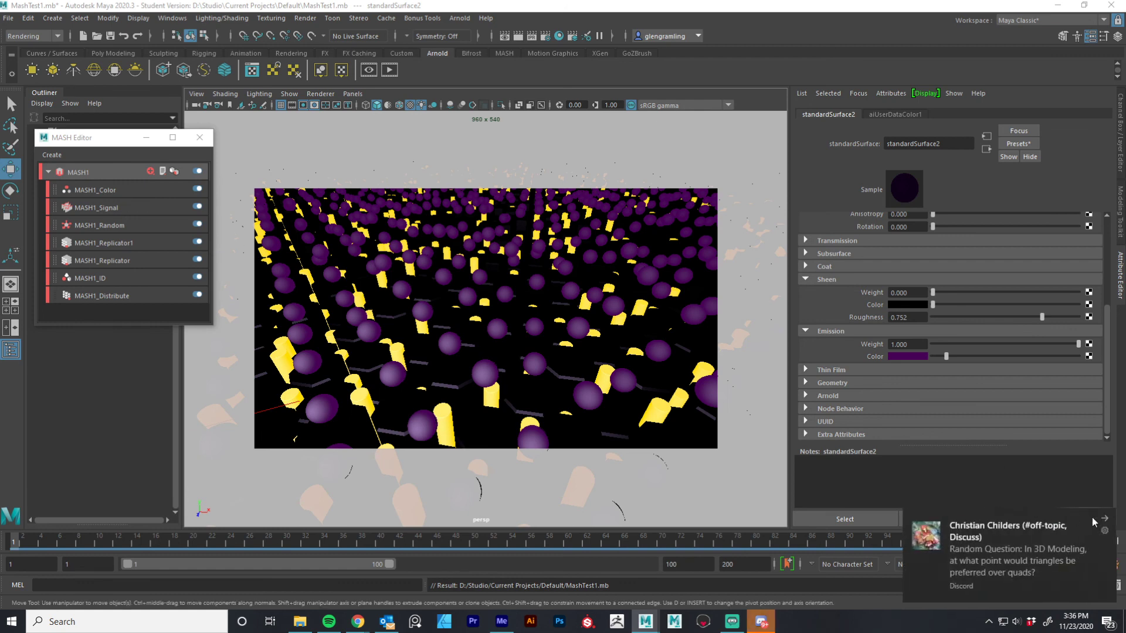
Dismiss the chat notification and start Render Sequence to render all frames of the animation
left_click(1104, 520)
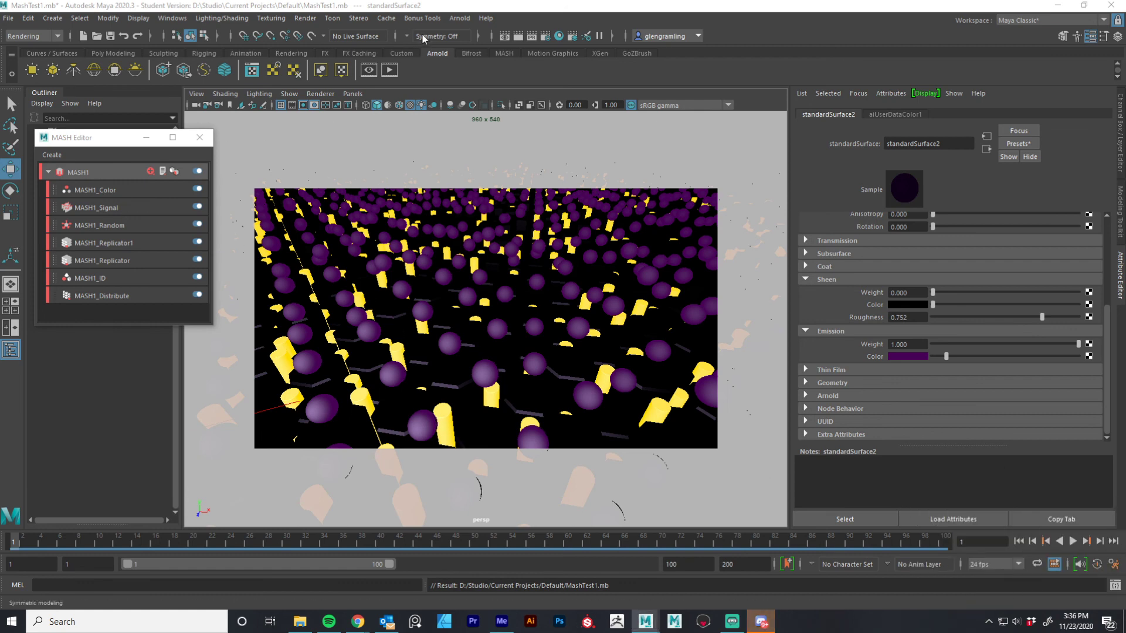
left_click(301, 20)
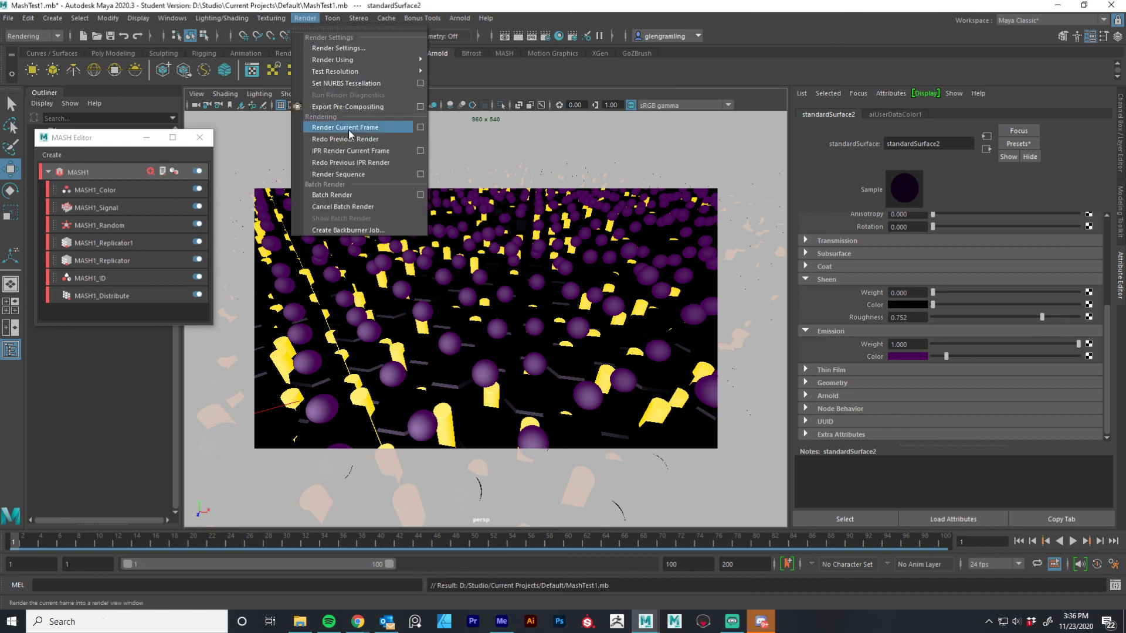
left_click(355, 176)
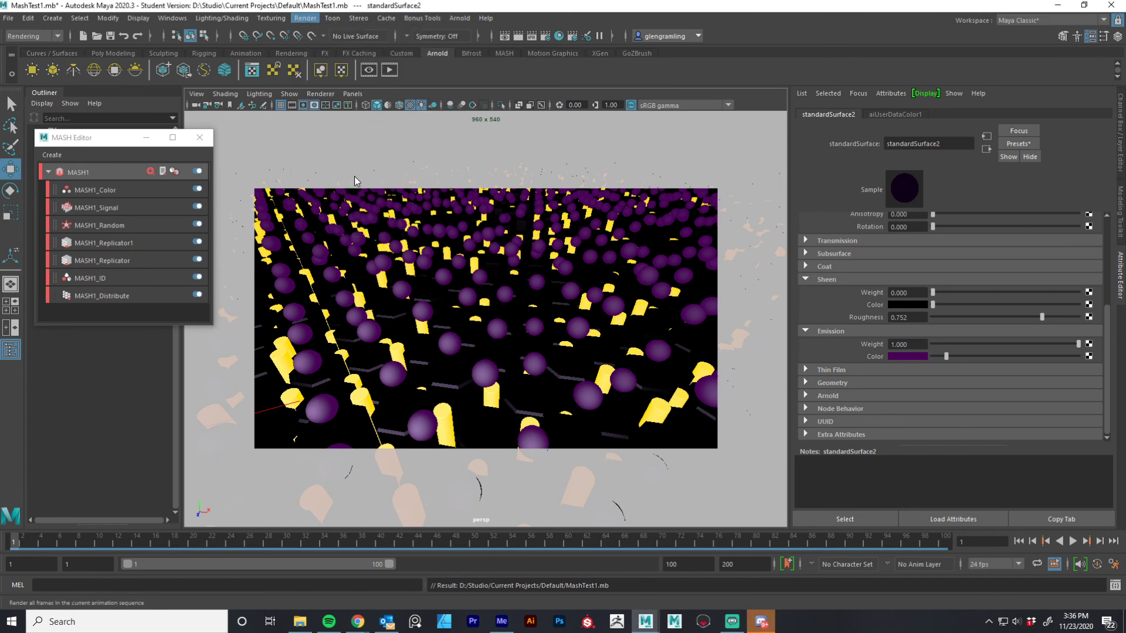